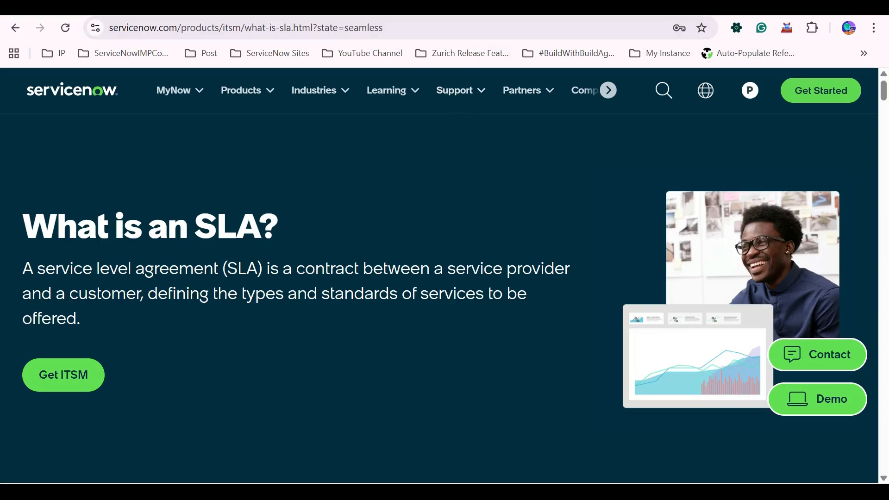
Read through the ServiceNow article explaining what an SLA is, jumping between its sections.
{"action": "scroll", "coordinate": [440, 273], "scroll_direction": "down", "scroll_amount": 10}
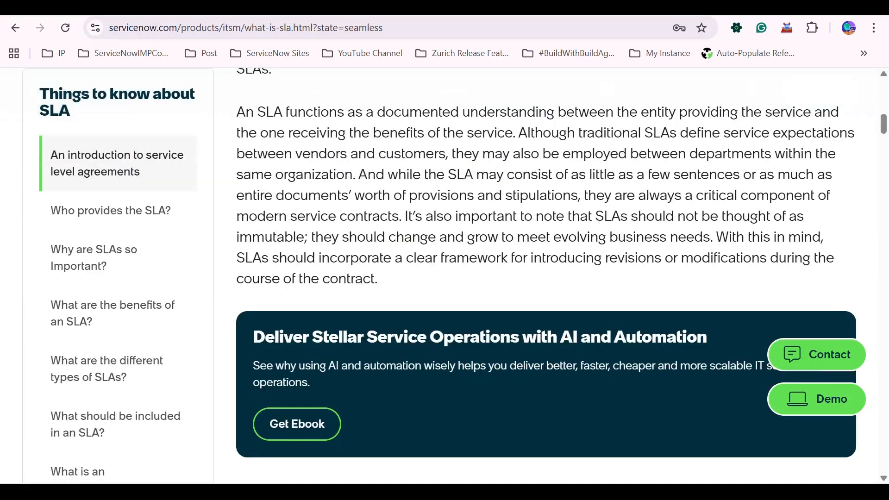
{"action": "scroll", "coordinate": [119, 257], "scroll_direction": "up", "scroll_amount": 8}
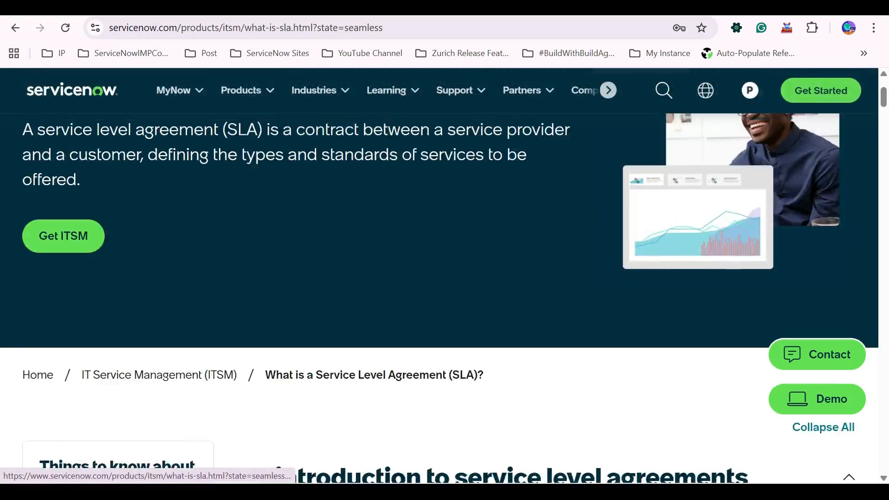
{"action": "scroll", "coordinate": [118, 352], "scroll_direction": "down", "scroll_amount": 3}
{"action": "scroll", "coordinate": [118, 352], "scroll_direction": "down", "scroll_amount": 3}
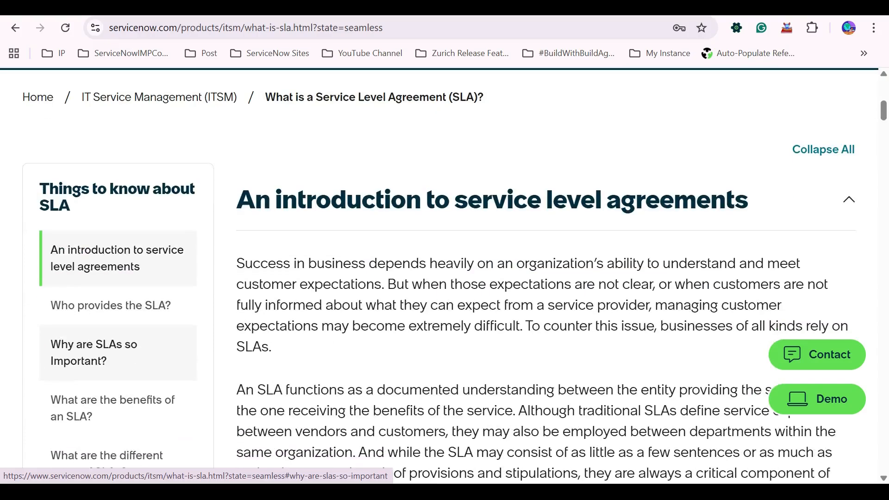
{"action": "scroll", "coordinate": [118, 352], "scroll_direction": "down", "scroll_amount": 5}
{"action": "scroll", "coordinate": [119, 314], "scroll_direction": "down", "scroll_amount": 5}
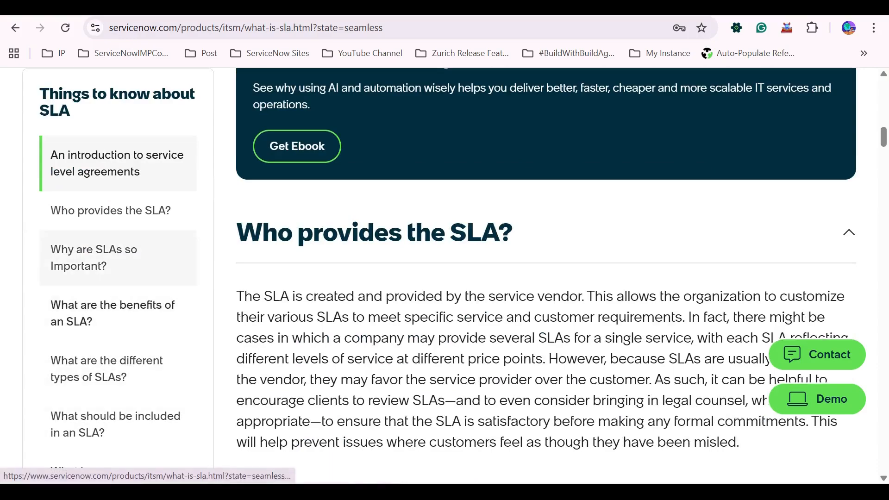
{"action": "left_click", "coordinate": [93, 257]}
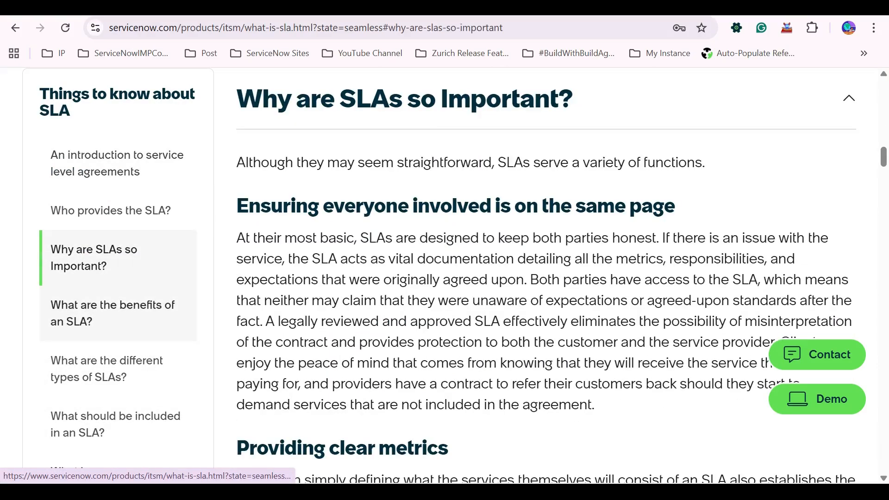
{"action": "left_click", "coordinate": [112, 313]}
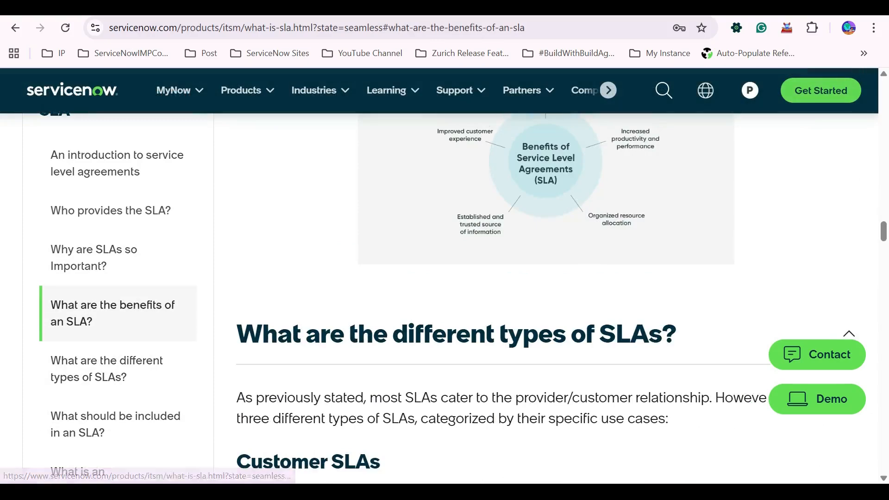
{"action": "scroll", "coordinate": [502, 296], "scroll_direction": "up", "scroll_amount": 4}
{"action": "scroll", "coordinate": [502, 296], "scroll_direction": "down", "scroll_amount": 4}
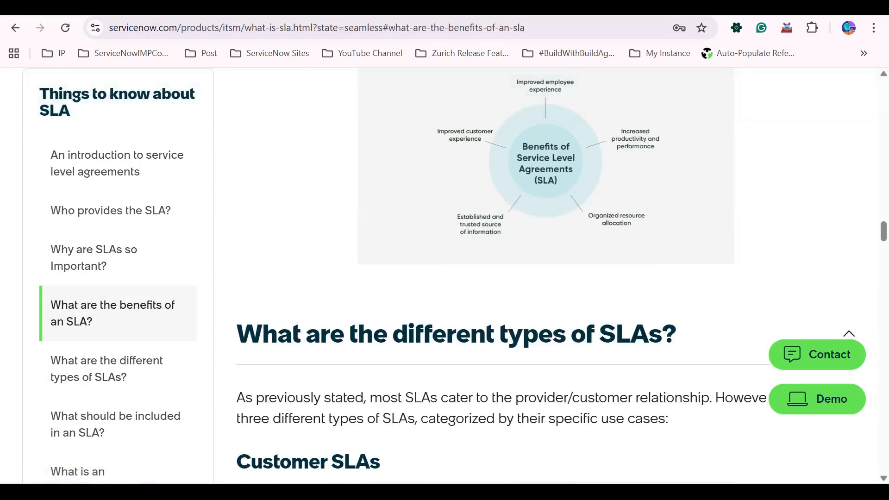
Switch to the instance tab and open the SLA Definitions list by filtering the navigator for SLA def.
{"action": "key", "text": "ctrl+Tab"}
{"action": "left_click", "coordinate": [65, 112]}
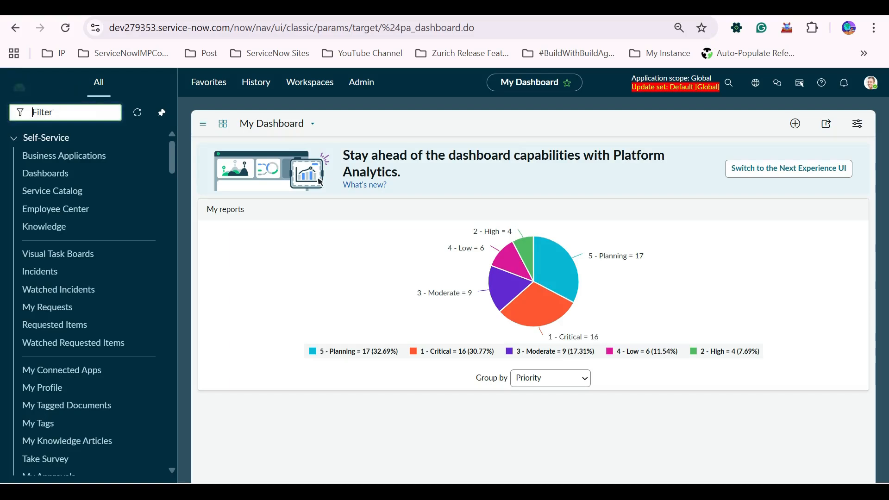
{"action": "type", "text": "Sla"}
{"action": "key", "text": "BackSpace"}
{"action": "key", "text": "BackSpace"}
{"action": "key", "text": "BackSpace"}
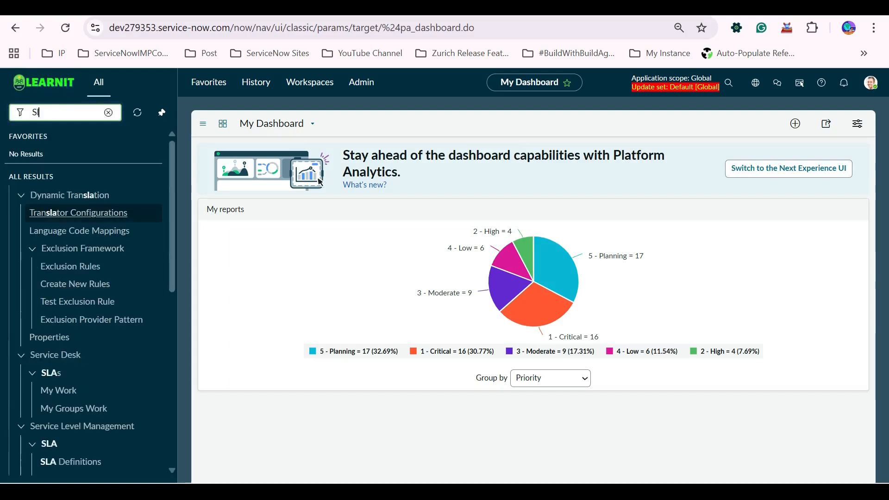
{"action": "type", "text": "SLA"}
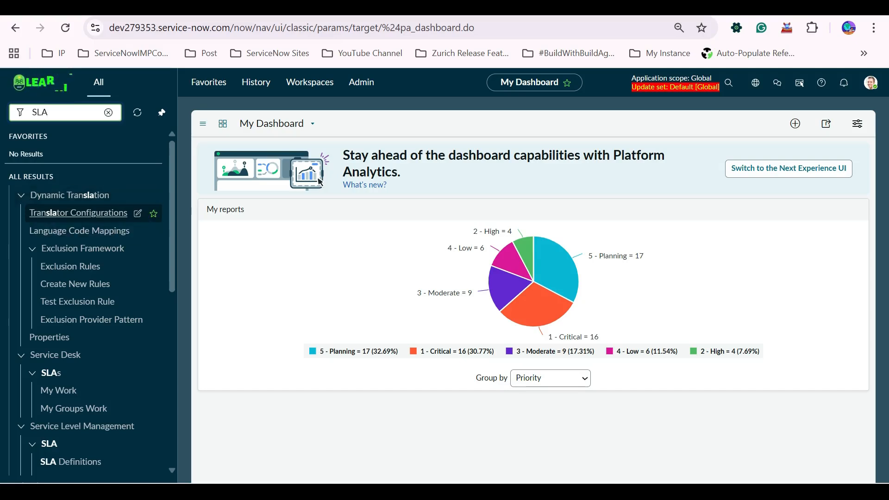
{"action": "type", "text": " def"}
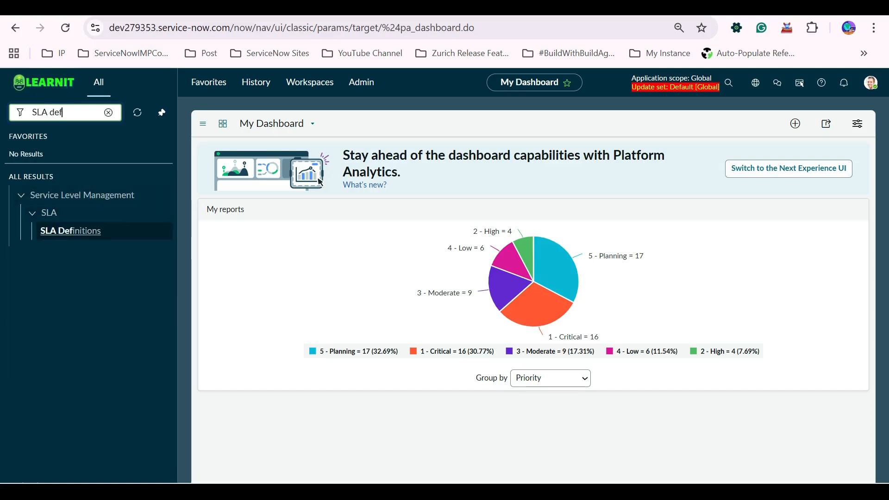
{"action": "key", "text": "Down"}
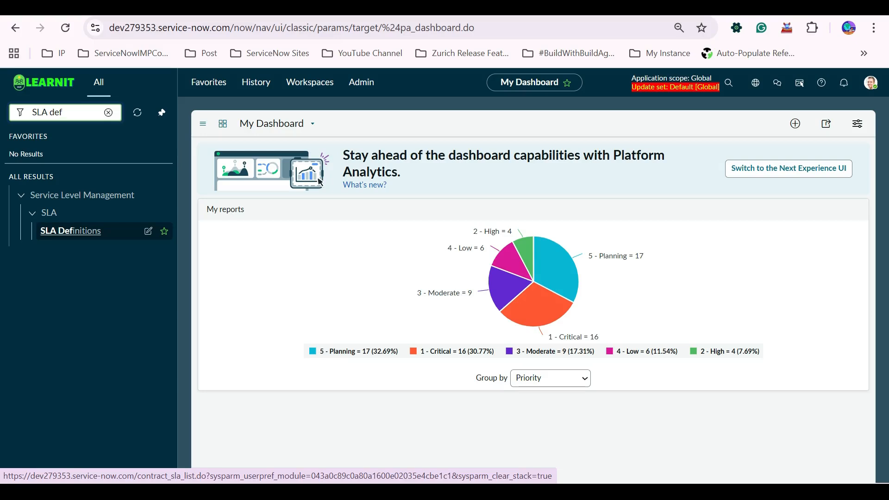
{"action": "key", "text": "Up"}
{"action": "key", "text": "Up"}
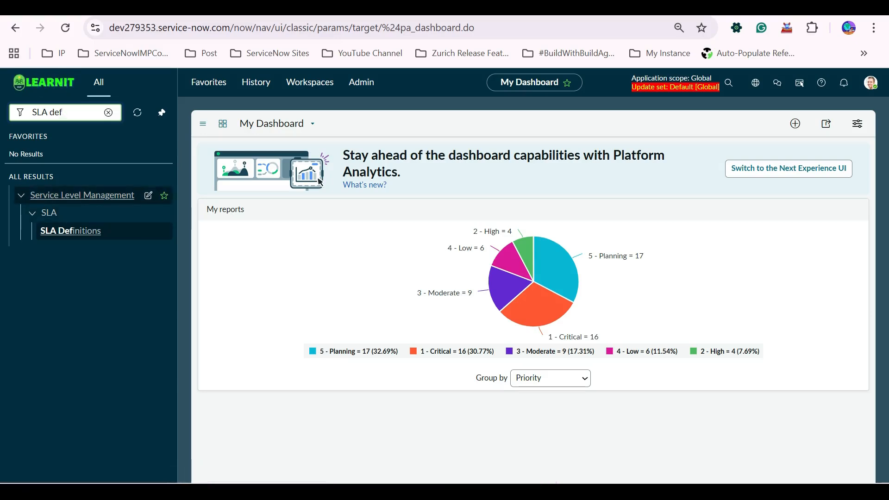
{"action": "key", "text": "Down"}
{"action": "key", "text": "Return"}
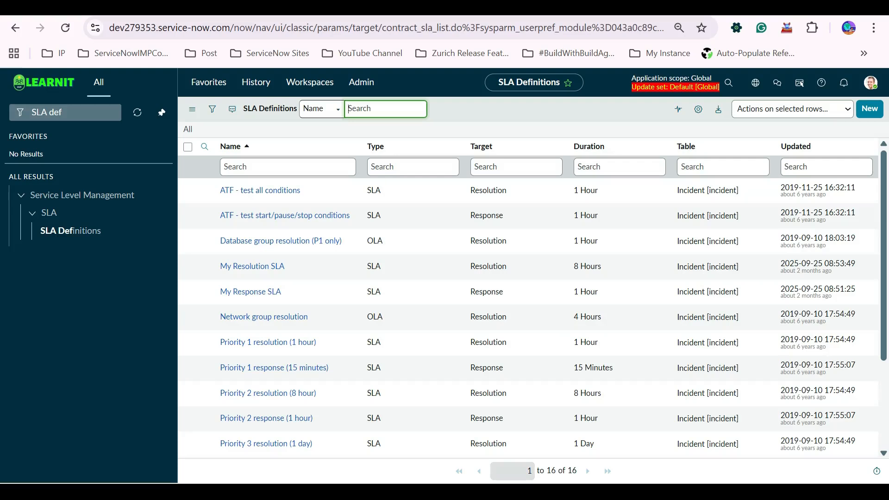
{"action": "scroll", "coordinate": [278, 384], "scroll_direction": "down", "scroll_amount": 3}
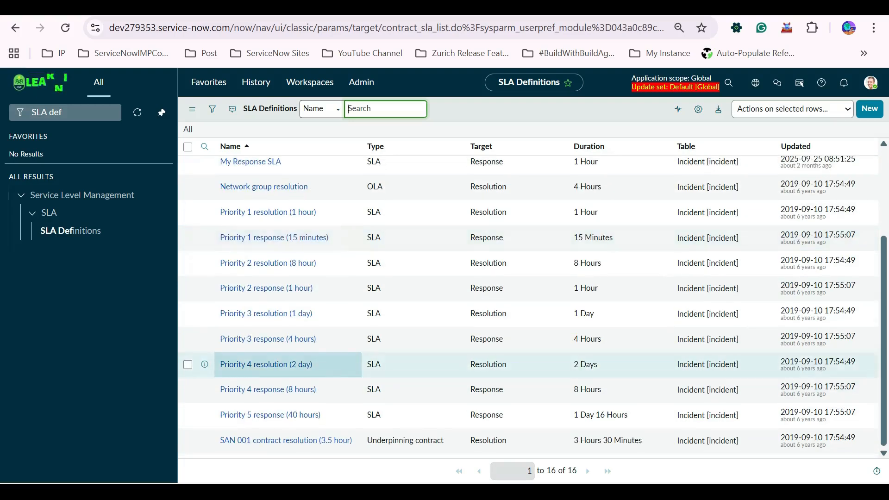
{"action": "scroll", "coordinate": [287, 364], "scroll_direction": "up", "scroll_amount": 3}
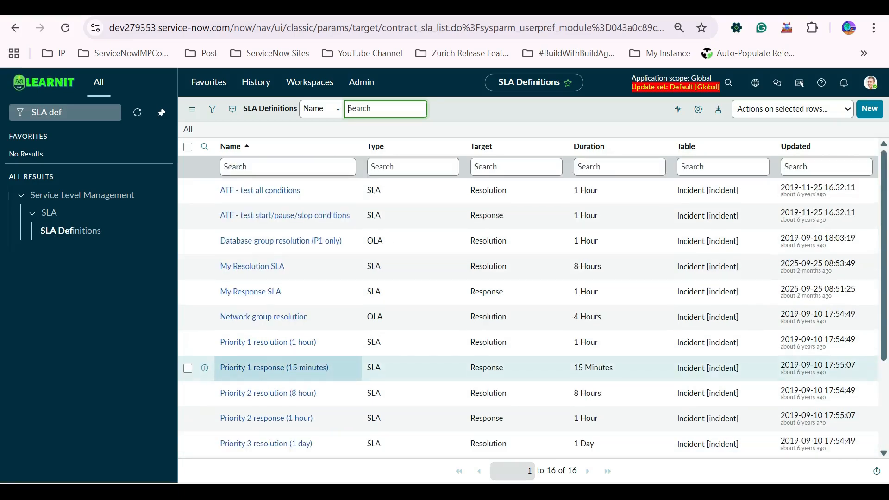
{"action": "scroll", "coordinate": [278, 367], "scroll_direction": "down", "scroll_amount": 3}
{"action": "scroll", "coordinate": [463, 370], "scroll_direction": "up", "scroll_amount": 3}
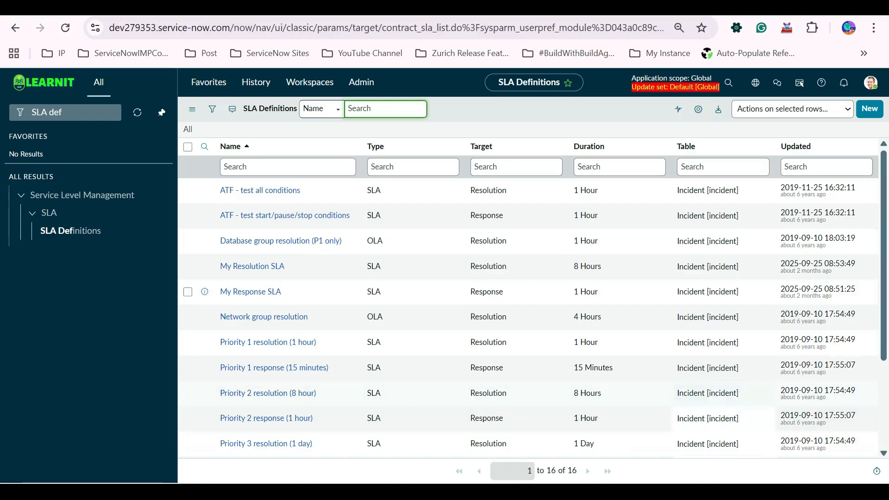
{"action": "scroll", "coordinate": [722, 339], "scroll_direction": "down", "scroll_amount": 3}
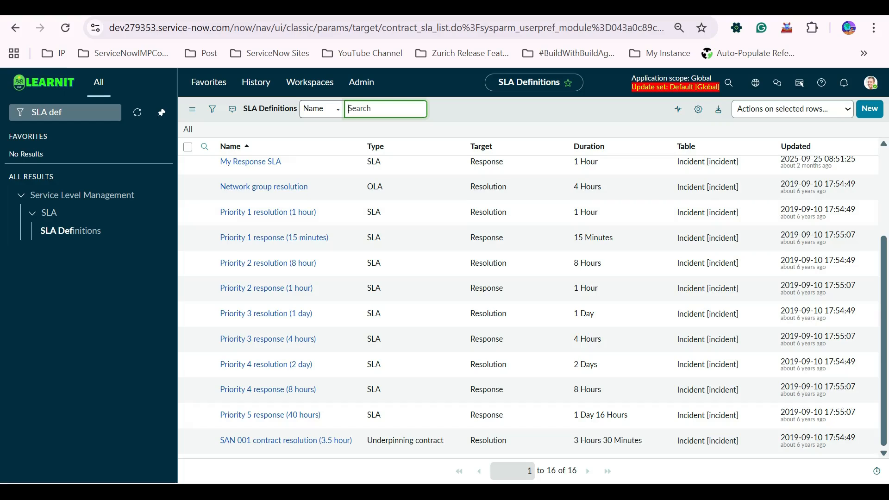
Start a new SLA Definition record.
{"action": "left_click", "coordinate": [870, 108]}
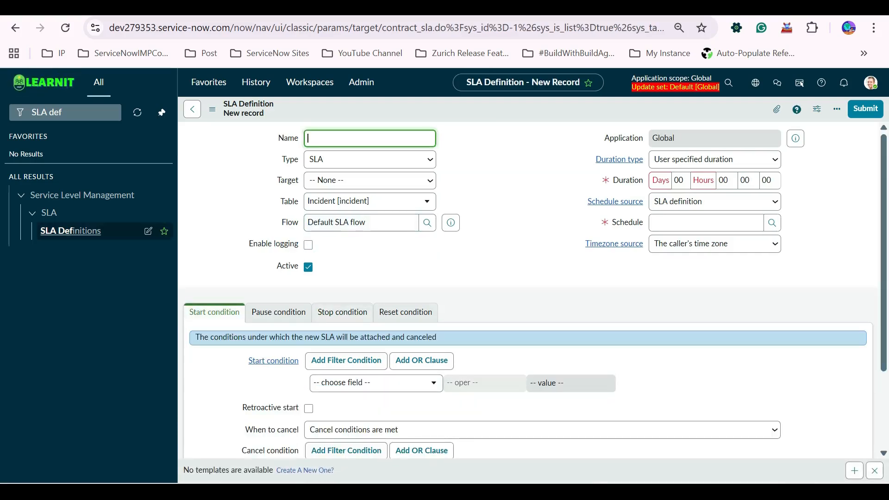
{"action": "key", "text": "Return"}
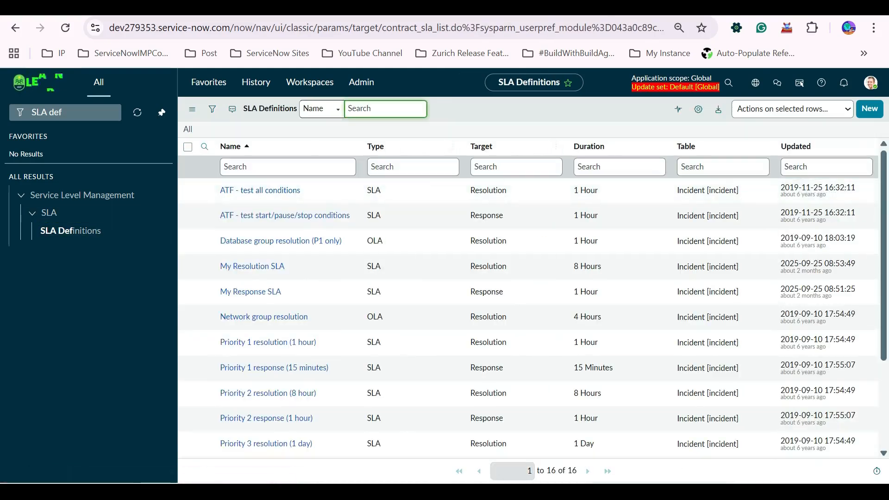
{"action": "key", "text": "Tab"}
{"action": "key", "text": "Return"}
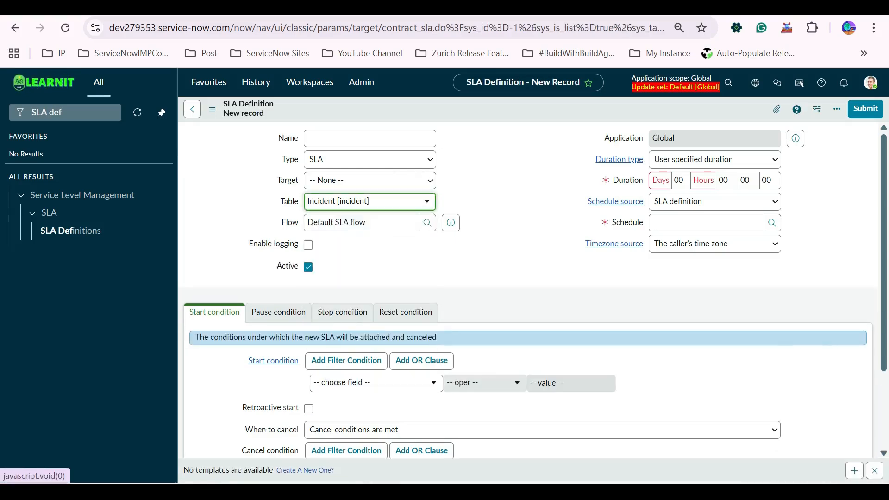
Set the new SLA definition's Table to Requested Item [sc_req_item].
{"action": "key", "text": "Down"}
{"action": "type", "text": "reque"}
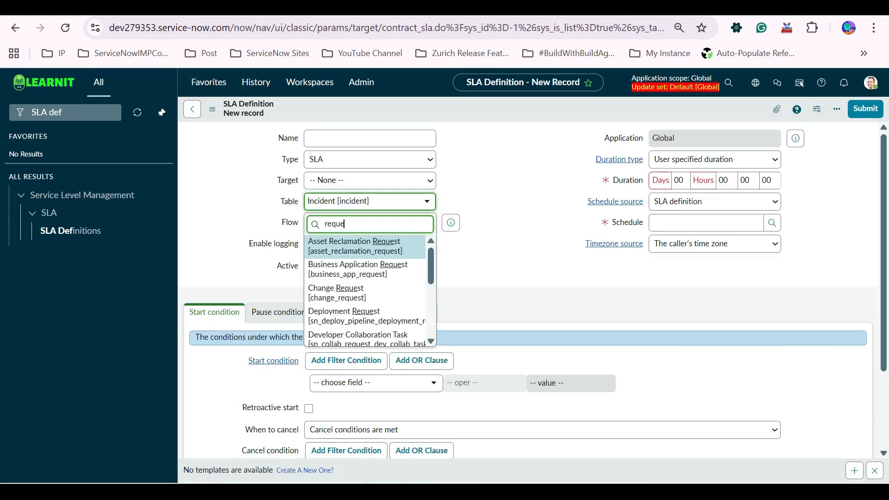
{"action": "type", "text": "sted"}
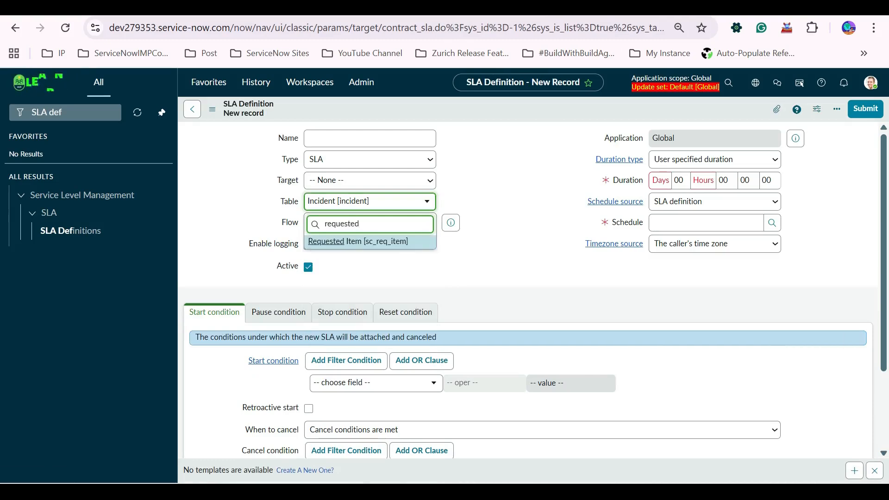
{"action": "key", "text": "Return"}
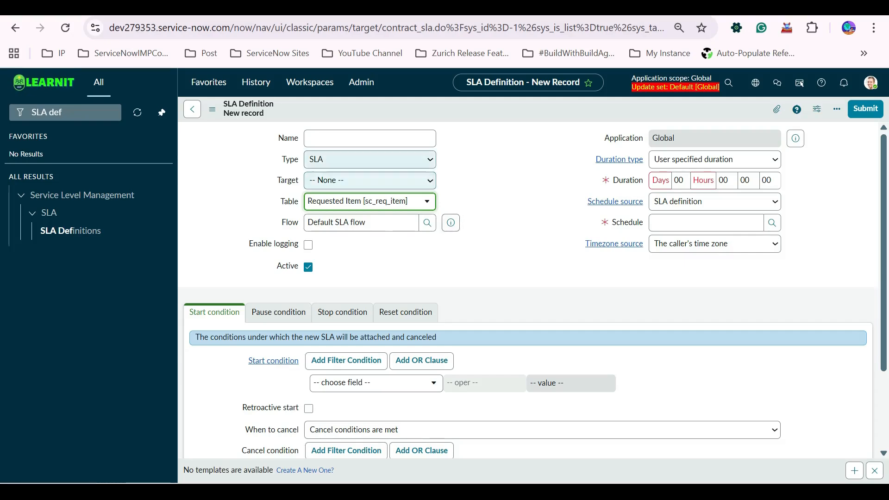
{"action": "left_click", "coordinate": [370, 159]}
{"action": "left_click", "coordinate": [493, 185]}
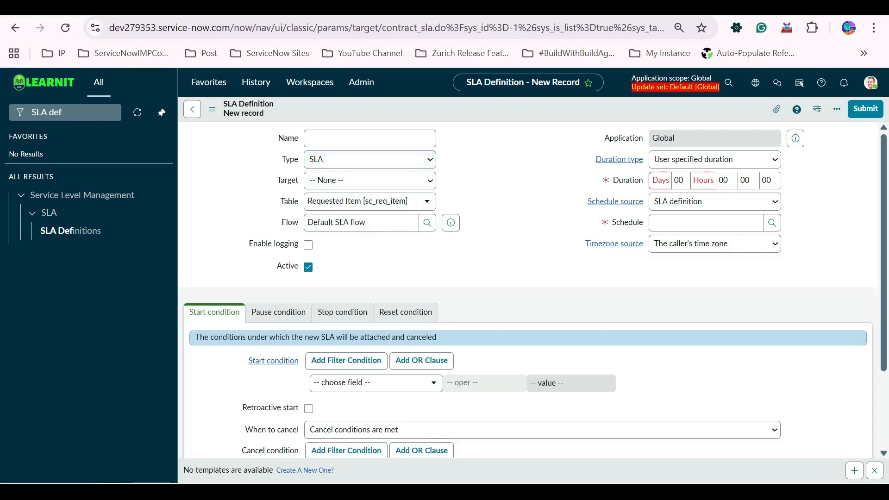
Review the Start, Pause, Stop and Reset condition tabs of the SLA definition form.
{"action": "scroll", "coordinate": [528, 277], "scroll_direction": "down", "scroll_amount": 2}
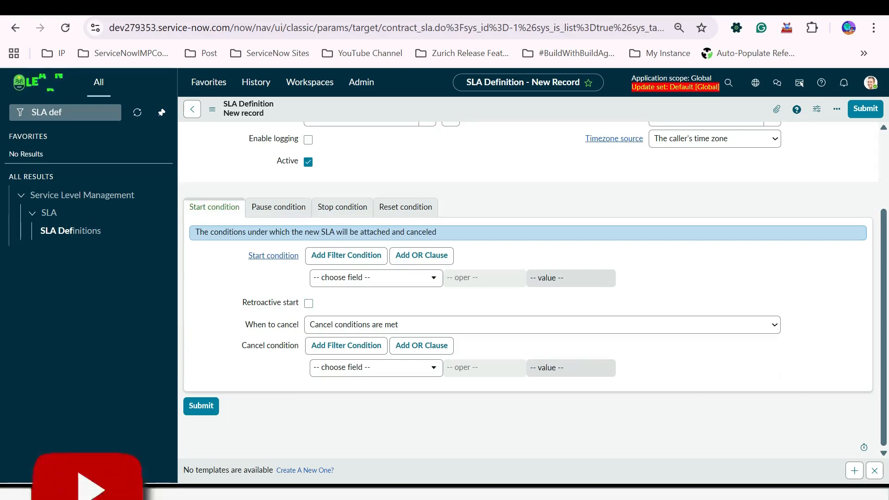
{"action": "left_click", "coordinate": [278, 207]}
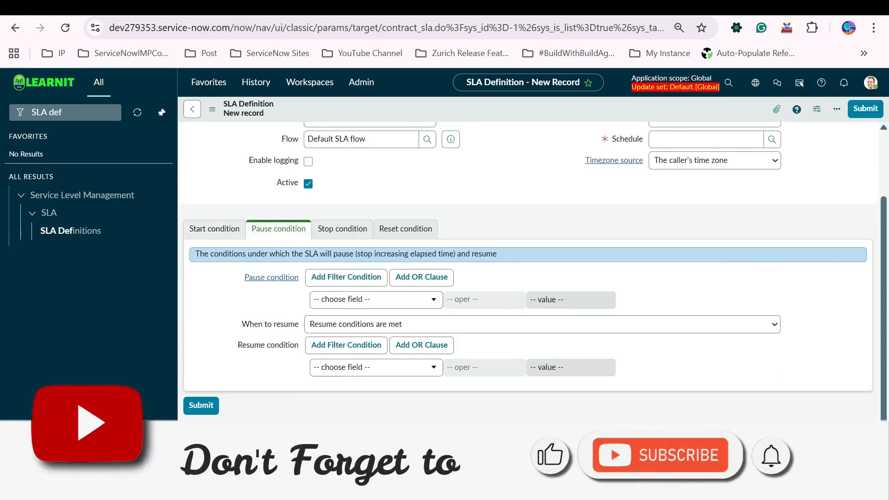
{"action": "left_click", "coordinate": [405, 229]}
{"action": "left_click", "coordinate": [342, 277]}
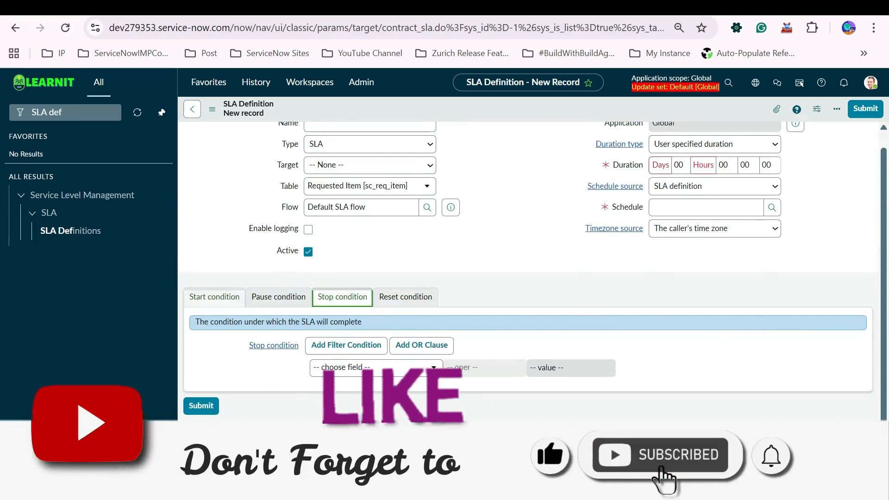
{"action": "left_click", "coordinate": [215, 297]}
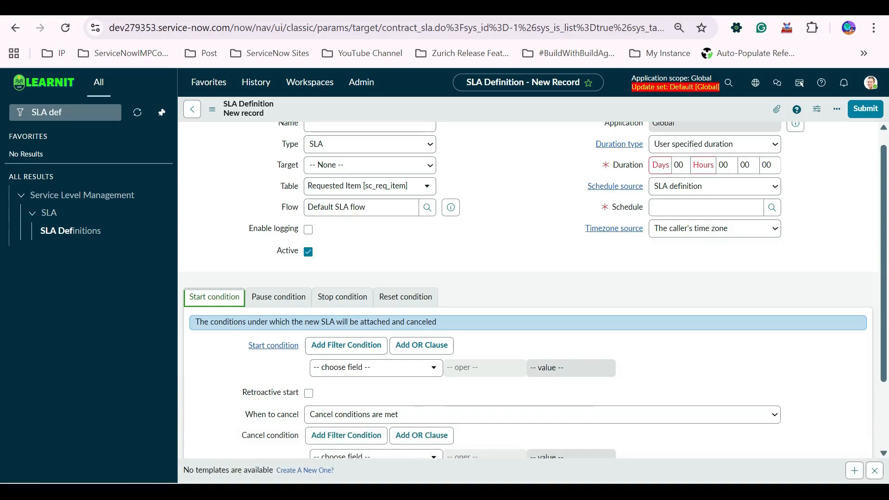
Preview the Default SLA flow record and glance at it in the Workflow Studio tab before returning to the form.
{"action": "scroll", "coordinate": [527, 290], "scroll_direction": "up", "scroll_amount": 1}
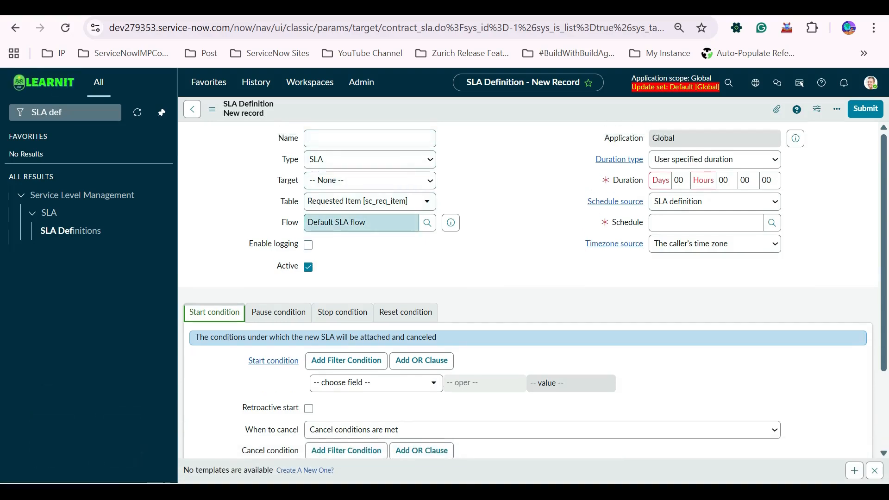
{"action": "left_click_drag", "start_coordinate": [370, 223], "coordinate": [306, 222]}
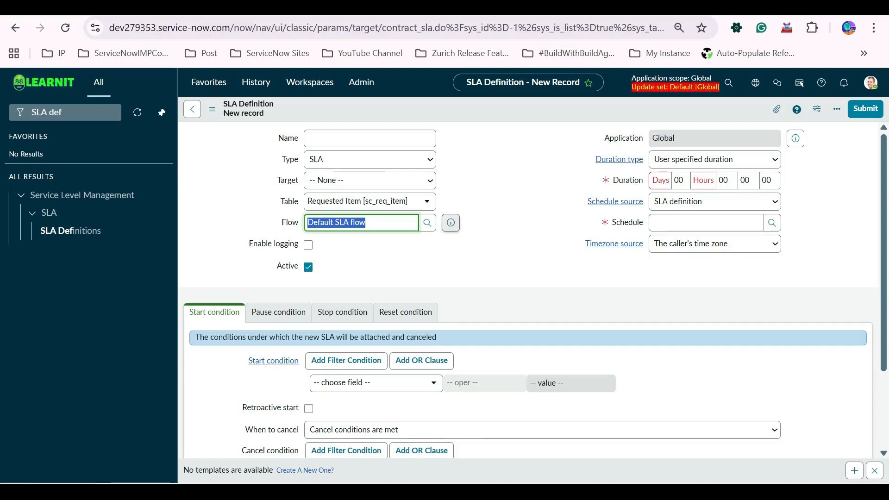
{"action": "left_click", "coordinate": [451, 222]}
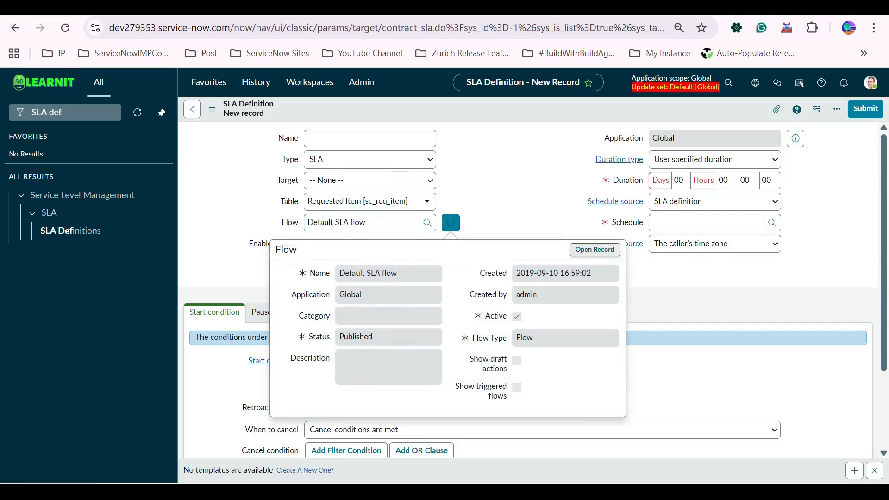
{"action": "left_click", "coordinate": [450, 222]}
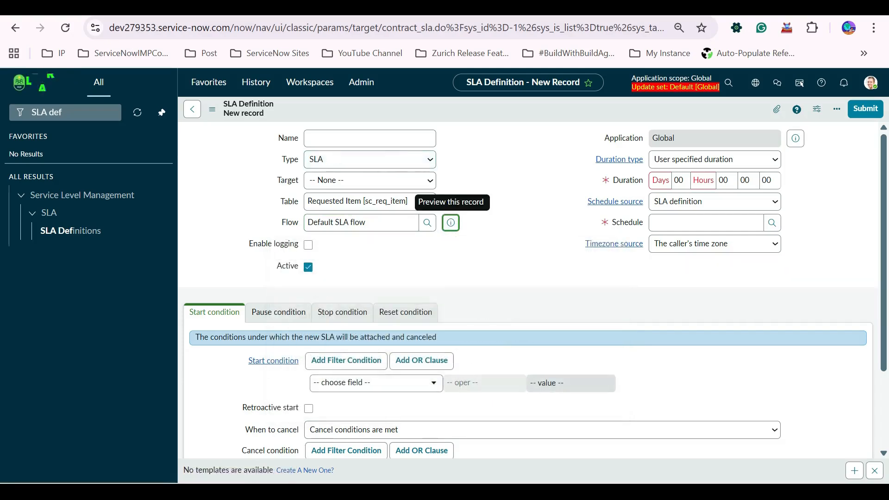
{"action": "key", "text": "ctrl+Tab"}
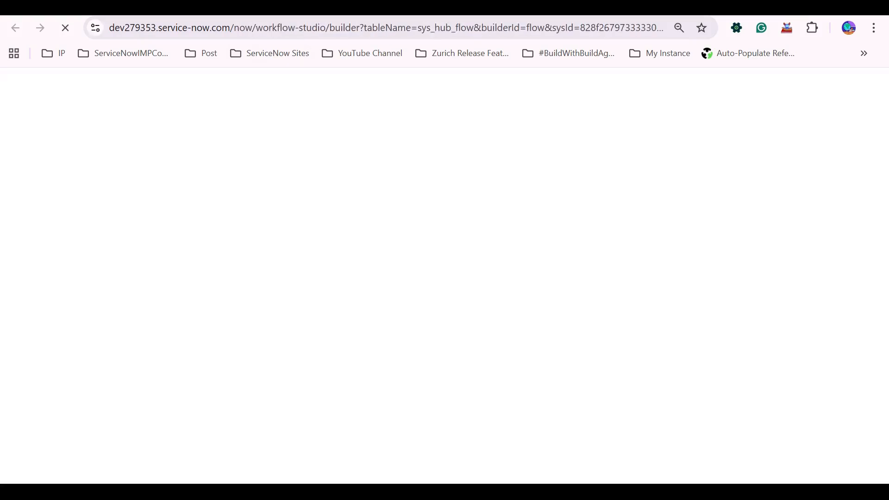
{"action": "key", "text": "ctrl+shift+Tab"}
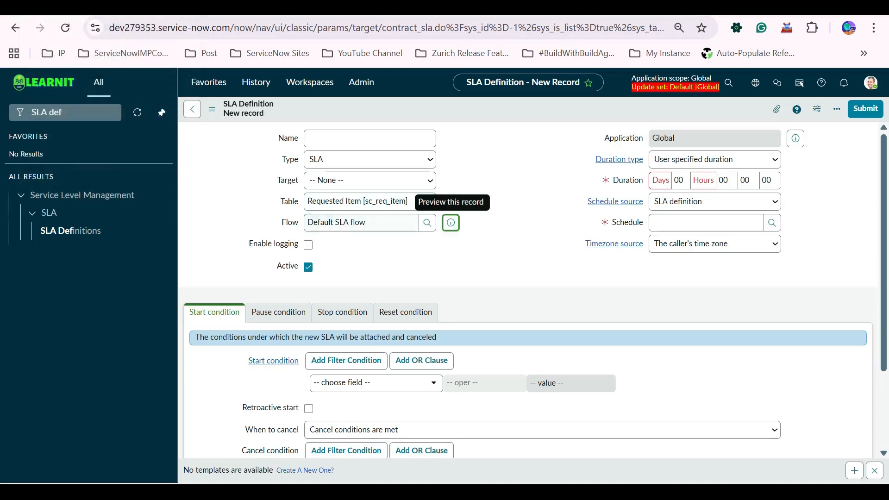
Switch to the Workflow Studio tab and scroll through the Default SLA flow's trigger and actions.
{"action": "key", "text": "ctrl+Tab"}
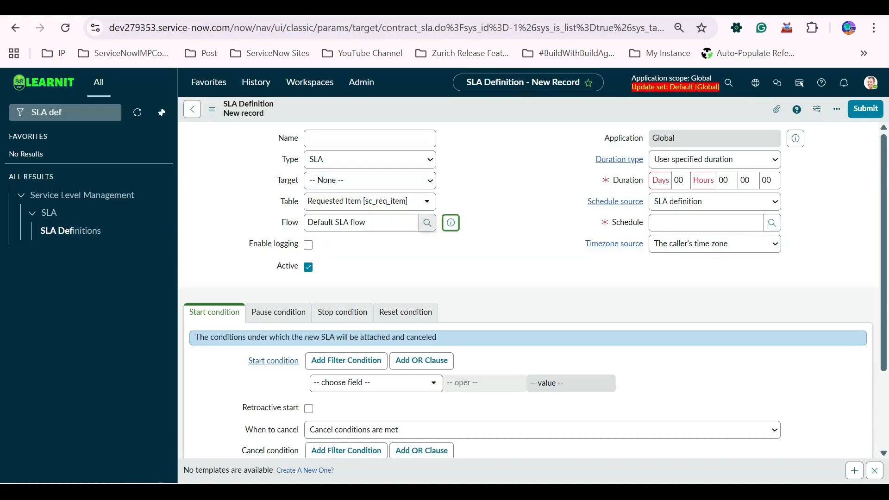
{"action": "left_click_drag", "start_coordinate": [374, 222], "coordinate": [305, 222]}
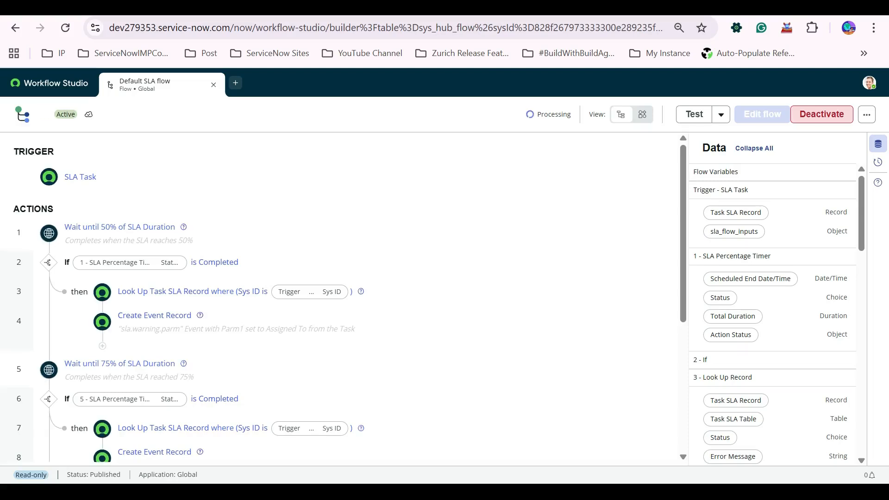
{"action": "scroll", "coordinate": [338, 321], "scroll_direction": "down", "scroll_amount": 5}
{"action": "scroll", "coordinate": [338, 278], "scroll_direction": "up", "scroll_amount": 5}
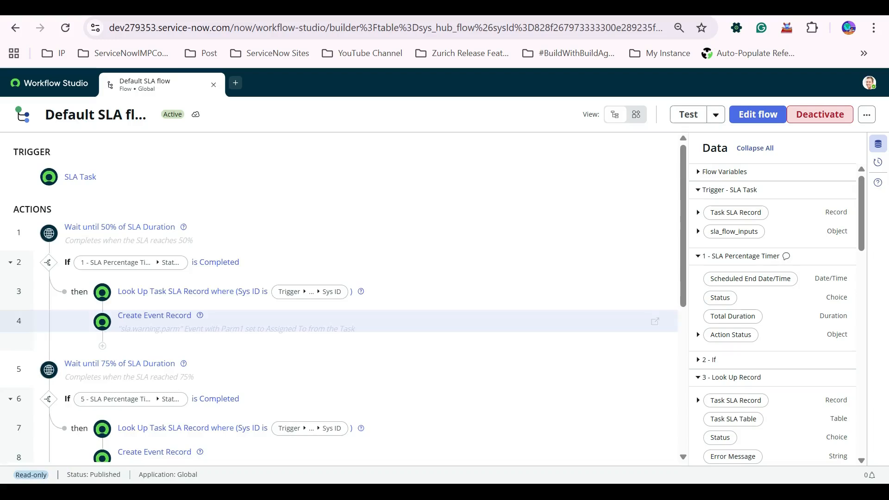
{"action": "scroll", "coordinate": [338, 277], "scroll_direction": "down", "scroll_amount": 3}
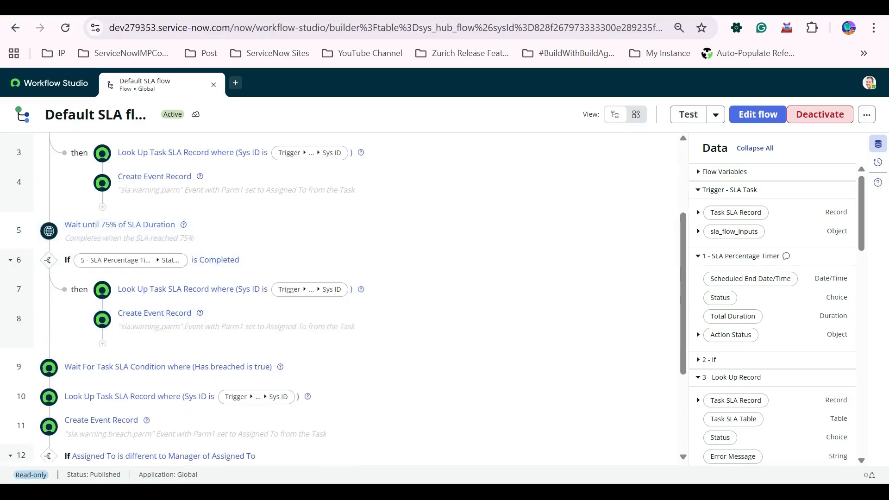
{"action": "scroll", "coordinate": [338, 232], "scroll_direction": "down", "scroll_amount": 3}
{"action": "scroll", "coordinate": [338, 278], "scroll_direction": "up", "scroll_amount": 7}
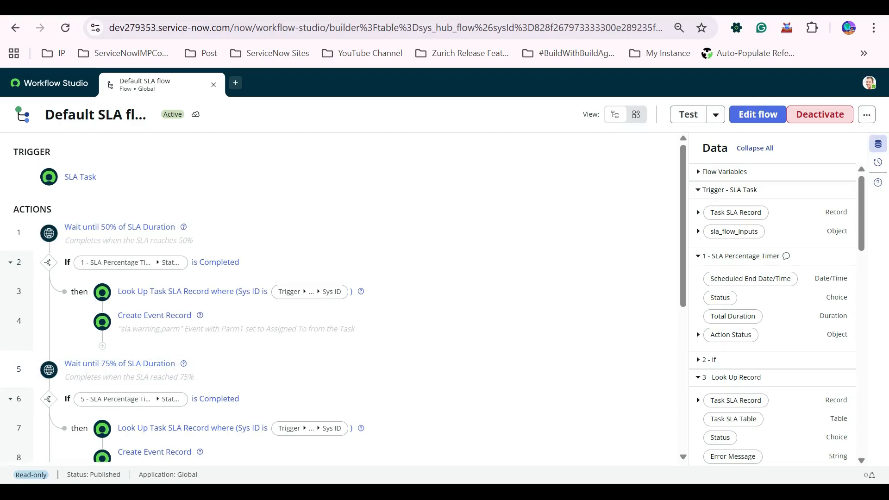
Copy the Default SLA flow as Copy of Default SLA flow in the Global application.
{"action": "left_click", "coordinate": [866, 114]}
{"action": "scroll", "coordinate": [787, 200], "scroll_direction": "down", "scroll_amount": 2}
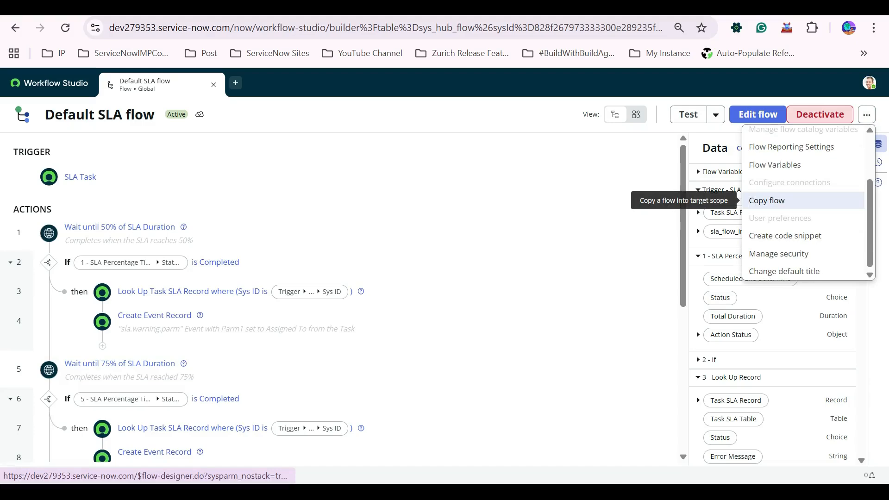
{"action": "left_click", "coordinate": [766, 200]}
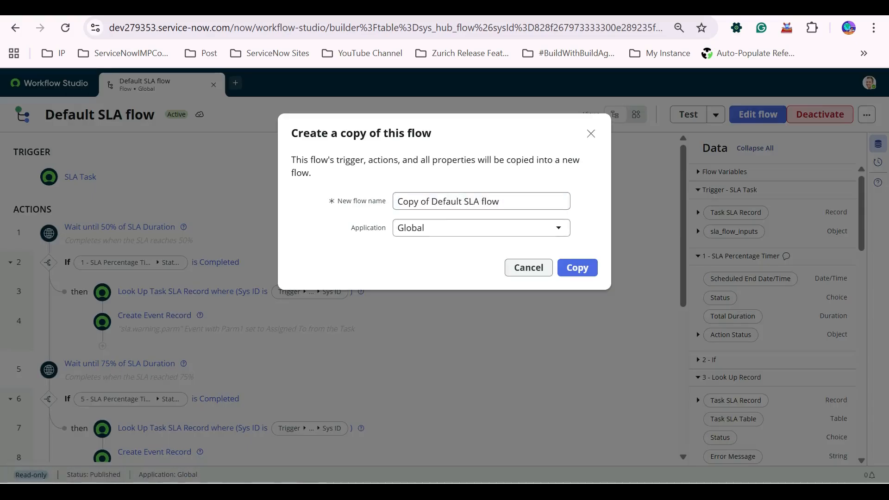
{"action": "left_click", "coordinate": [577, 268]}
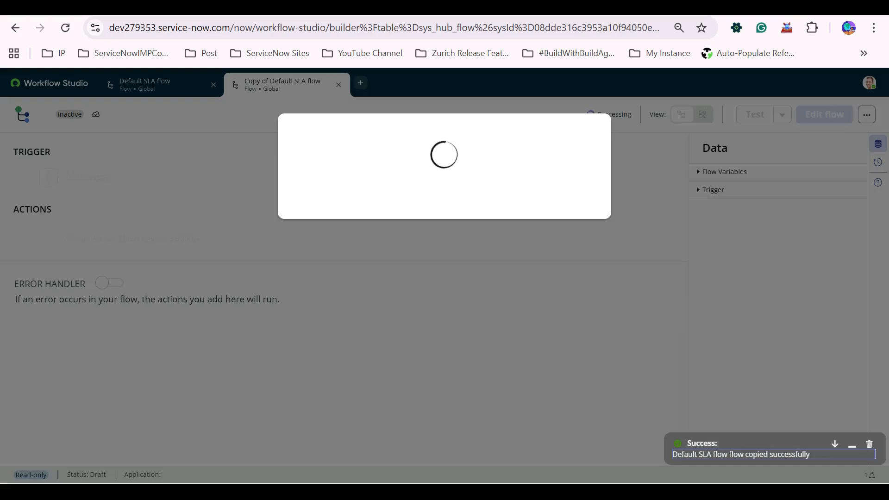
Compare the copied flow with the original Default SLA flow, then return to the SLA definition form.
{"action": "scroll", "coordinate": [338, 296], "scroll_direction": "down", "scroll_amount": 7}
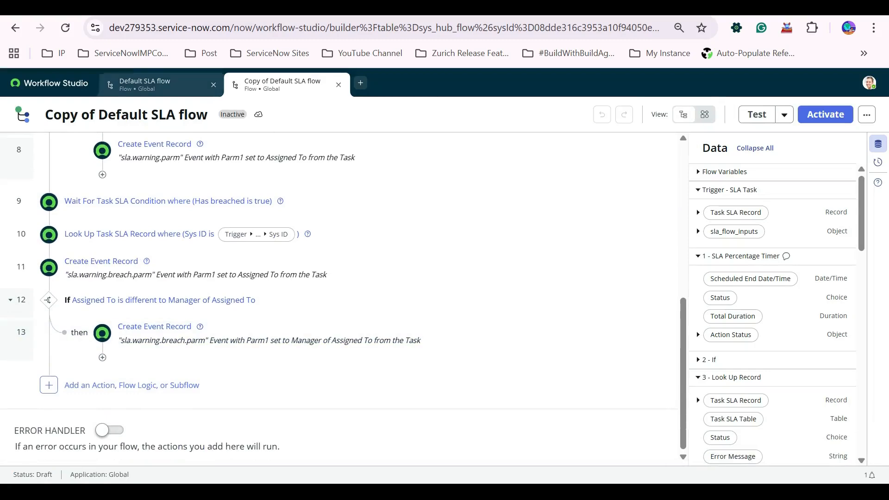
{"action": "scroll", "coordinate": [338, 296], "scroll_direction": "up", "scroll_amount": 7}
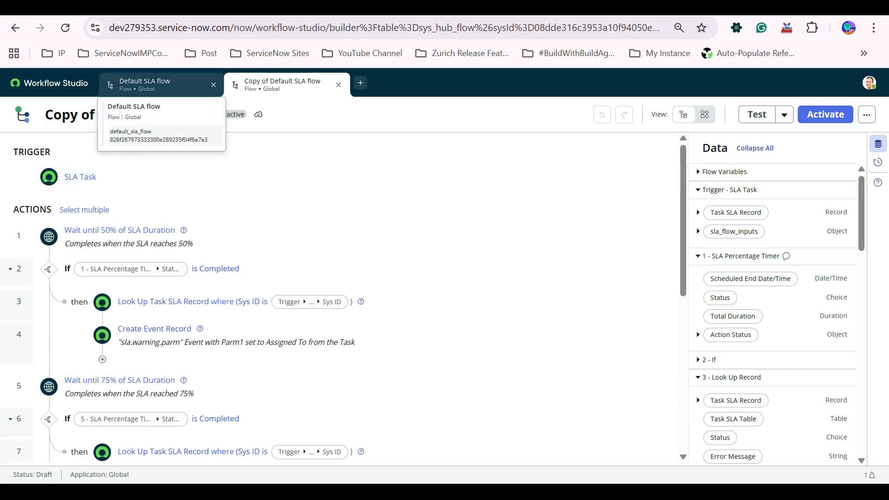
{"action": "left_click", "coordinate": [144, 83]}
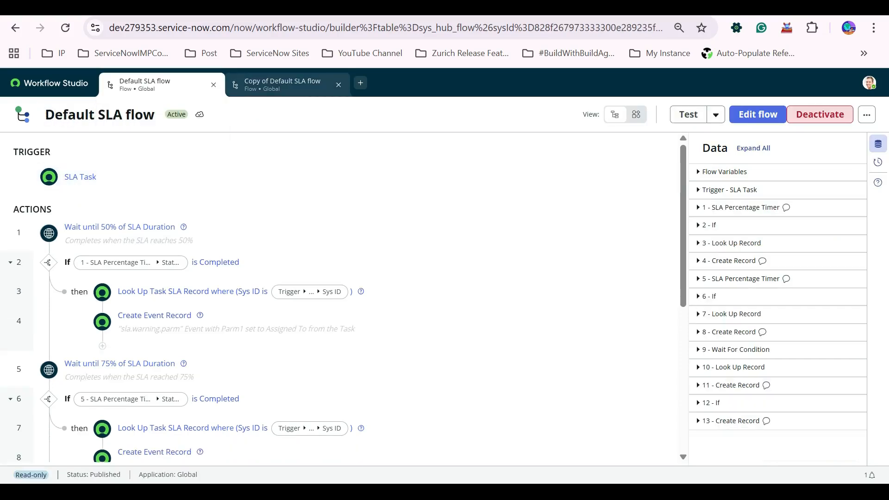
{"action": "left_click", "coordinate": [282, 84]}
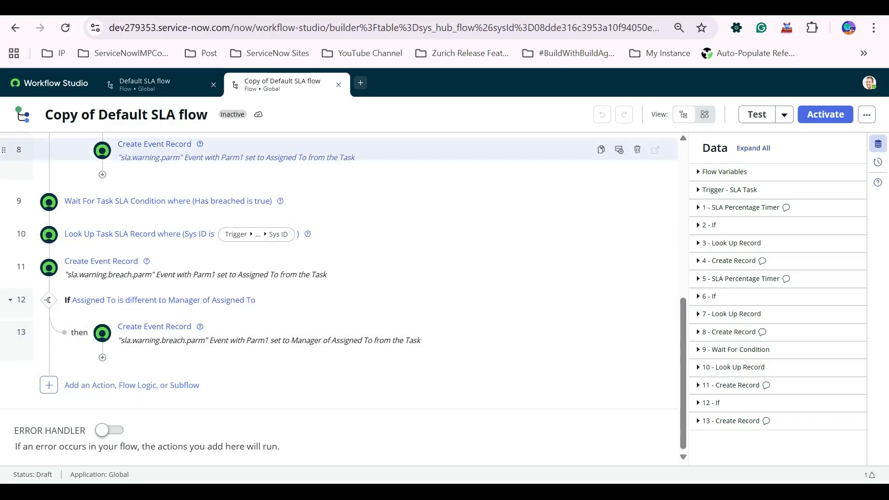
{"action": "key", "text": "ctrl+Tab"}
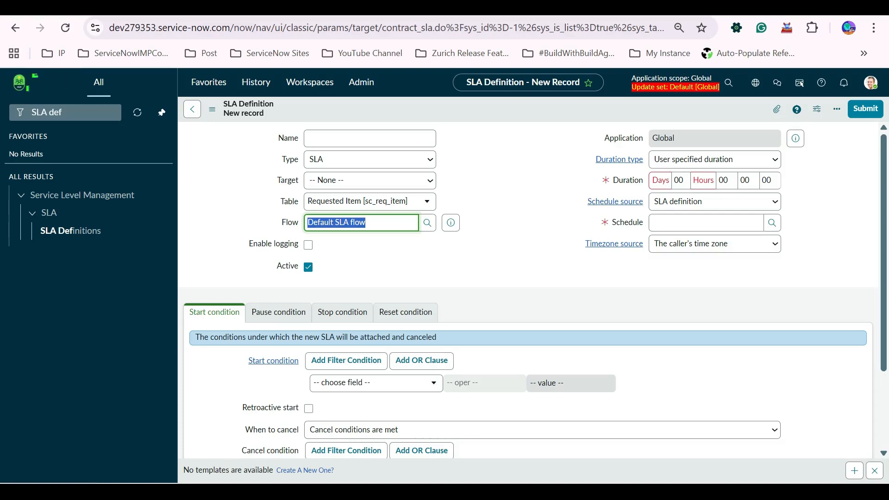
Browse the list of available tables for the SLA definition without changing the selection.
{"action": "left_click", "coordinate": [362, 222]}
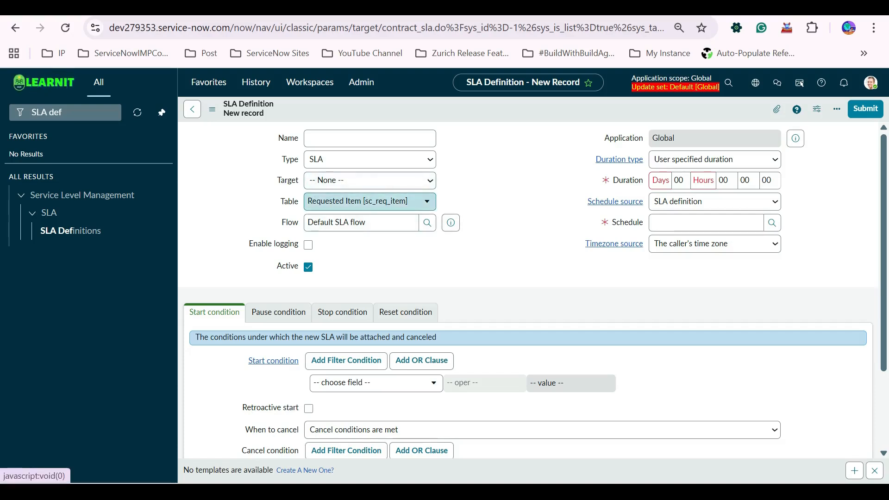
{"action": "left_click", "coordinate": [365, 201]}
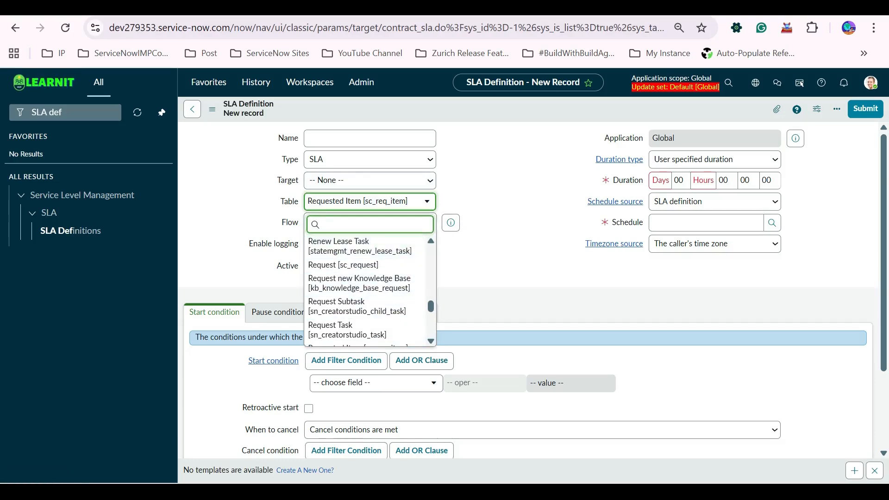
{"action": "scroll", "coordinate": [366, 291], "scroll_direction": "down", "scroll_amount": 5}
{"action": "scroll", "coordinate": [365, 292], "scroll_direction": "up", "scroll_amount": 20}
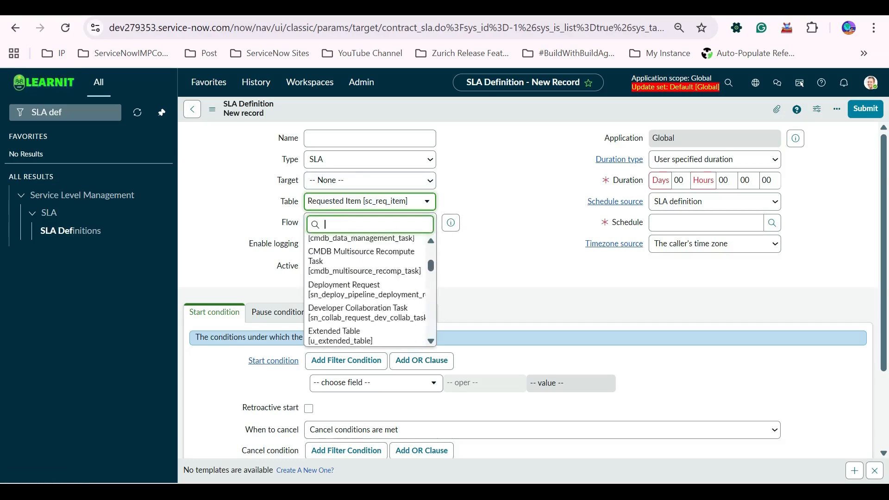
{"action": "scroll", "coordinate": [366, 292], "scroll_direction": "down", "scroll_amount": 3}
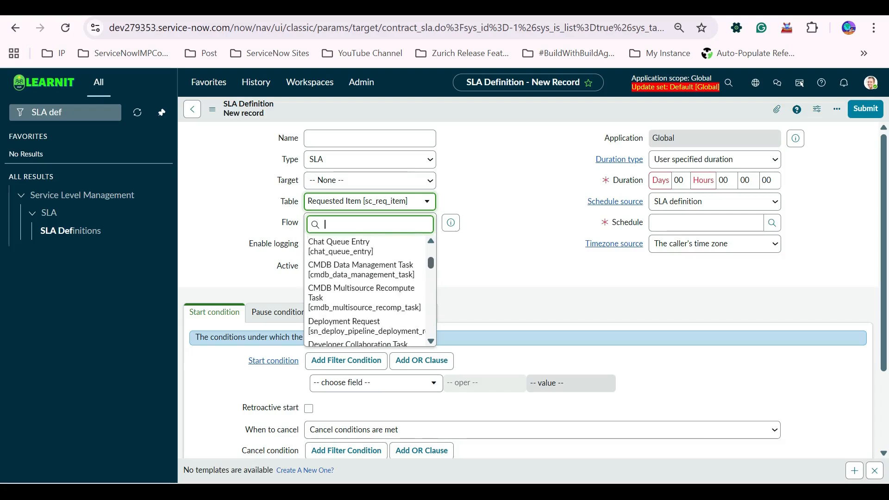
{"action": "scroll", "coordinate": [365, 291], "scroll_direction": "down", "scroll_amount": 3}
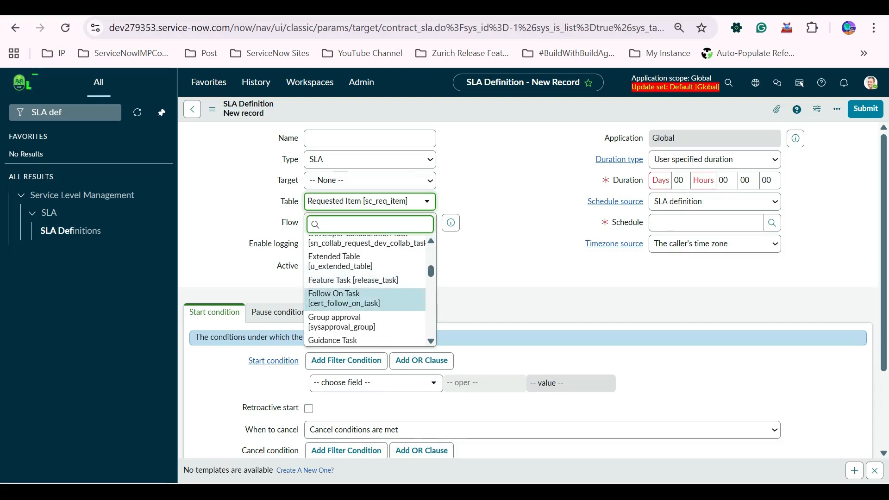
{"action": "scroll", "coordinate": [366, 292], "scroll_direction": "up", "scroll_amount": 3}
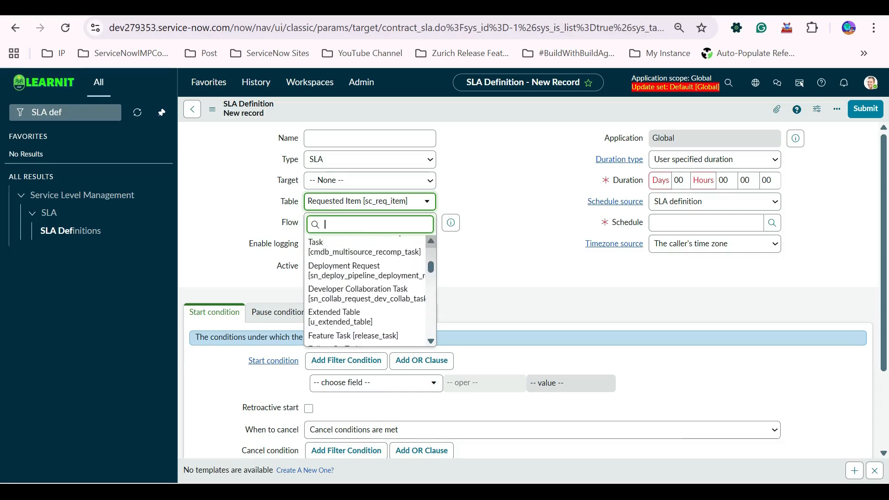
{"action": "key", "text": "Escape"}
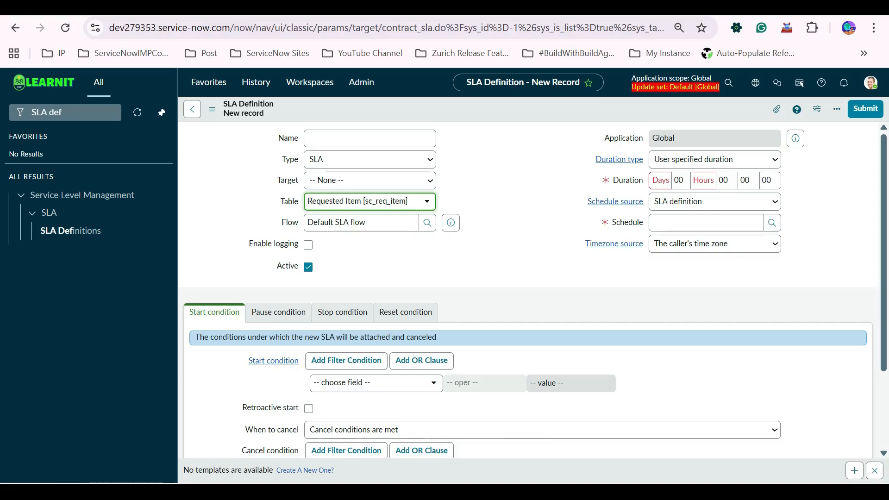
Switch the Type through OLA and Underpinning contract and back to SLA.
{"action": "left_click", "coordinate": [370, 159]}
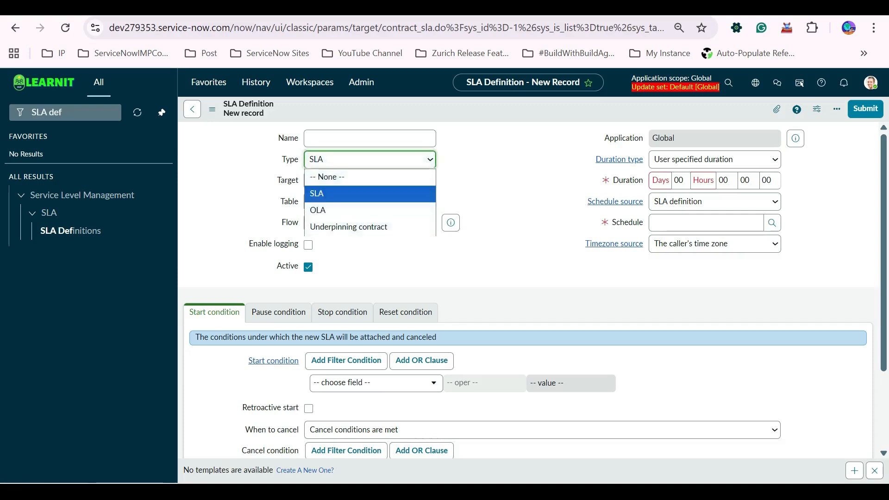
{"action": "left_click", "coordinate": [352, 209]}
{"action": "left_click", "coordinate": [369, 159]}
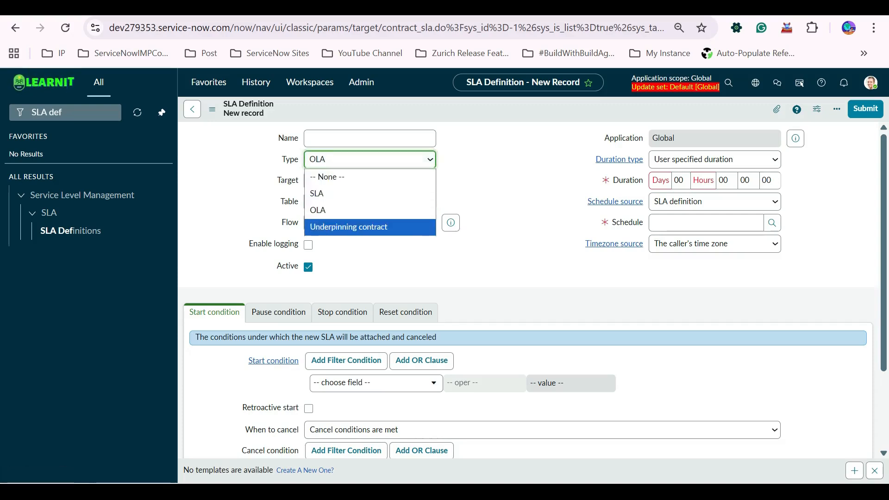
{"action": "left_click", "coordinate": [352, 226]}
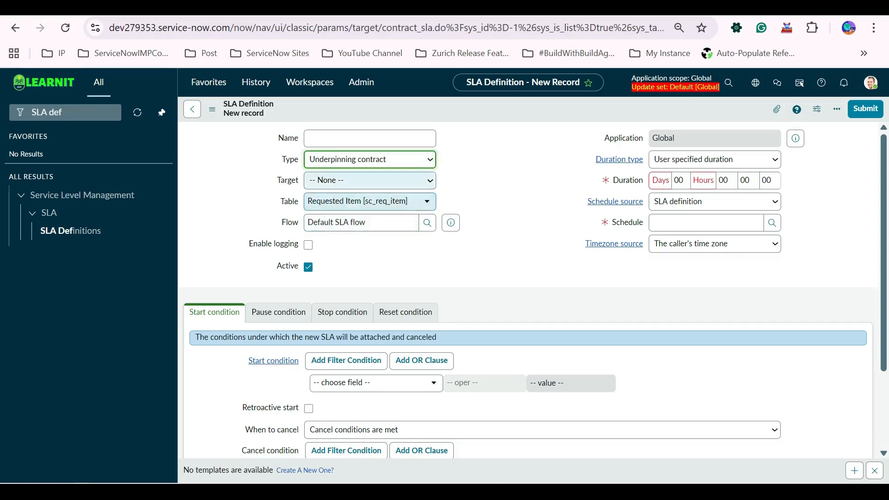
{"action": "left_click", "coordinate": [370, 159]}
{"action": "left_click", "coordinate": [351, 193]}
Open the Target options without choosing one.
{"action": "left_click", "coordinate": [370, 180]}
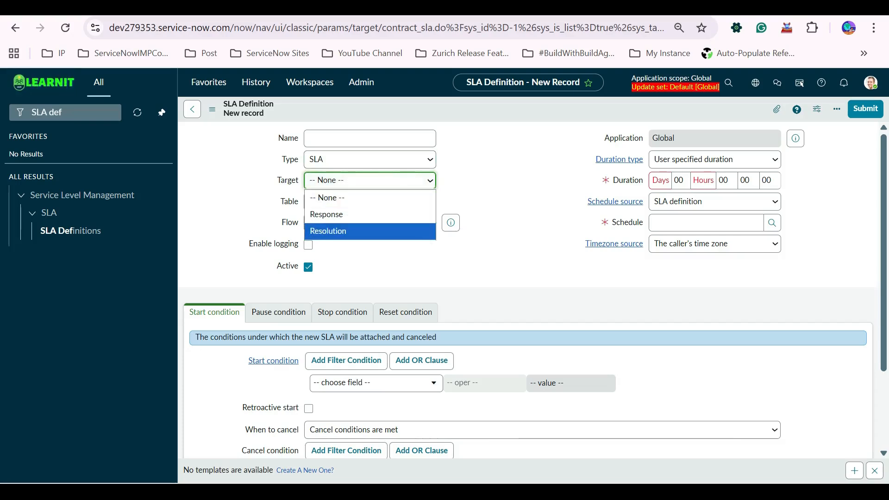
{"action": "left_click", "coordinate": [505, 204]}
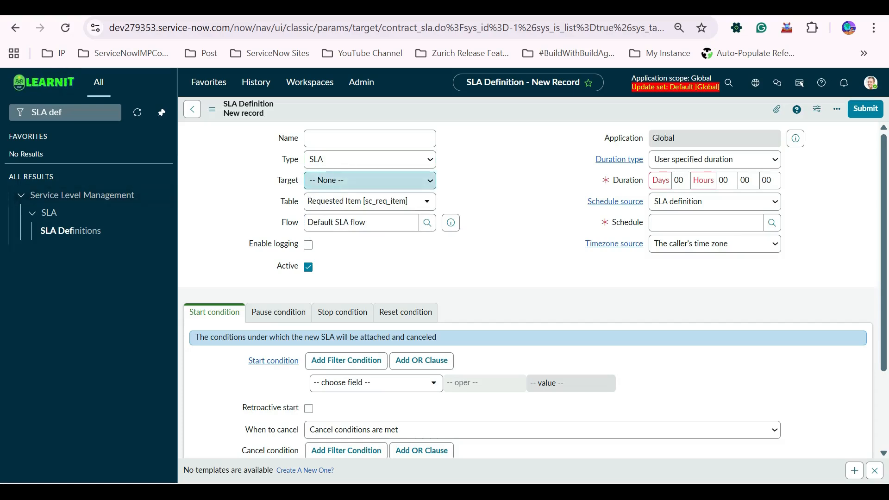
{"action": "left_click", "coordinate": [369, 180]}
{"action": "left_click", "coordinate": [369, 180]}
Clear the SLA definition's Type to -- None --.
{"action": "left_click", "coordinate": [369, 160]}
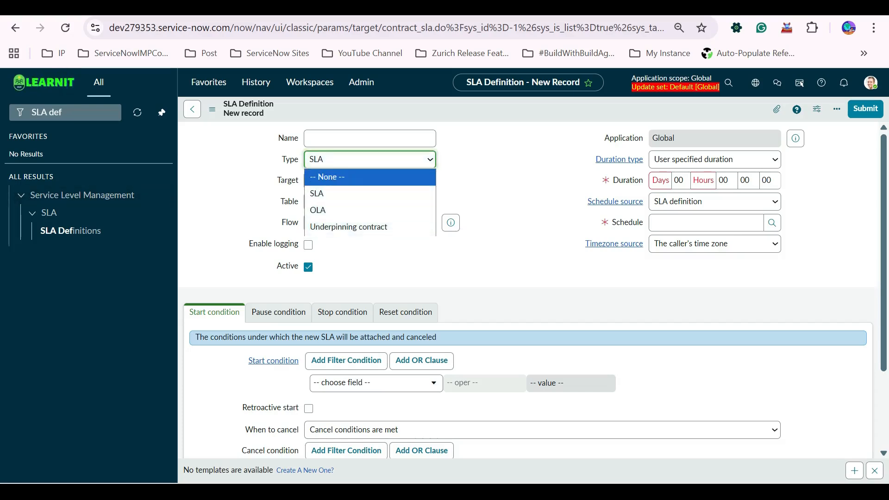
{"action": "left_click", "coordinate": [370, 177]}
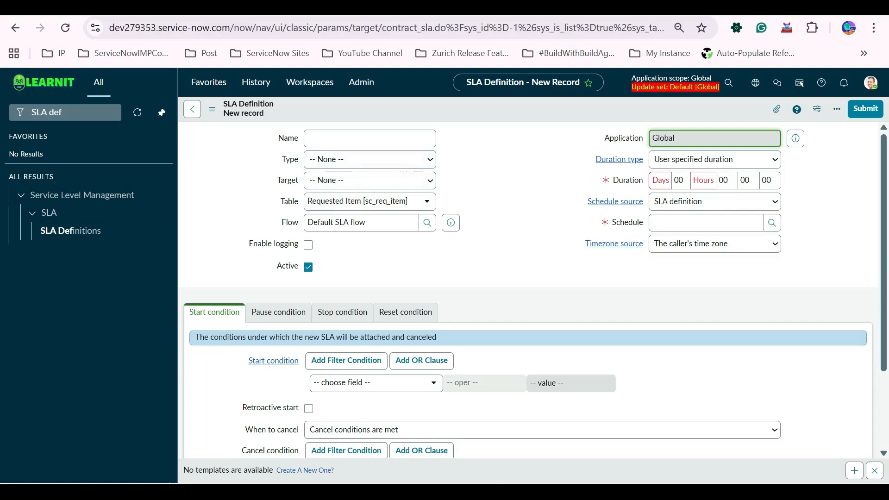
{"action": "left_click", "coordinate": [370, 159]}
{"action": "left_click", "coordinate": [370, 160]}
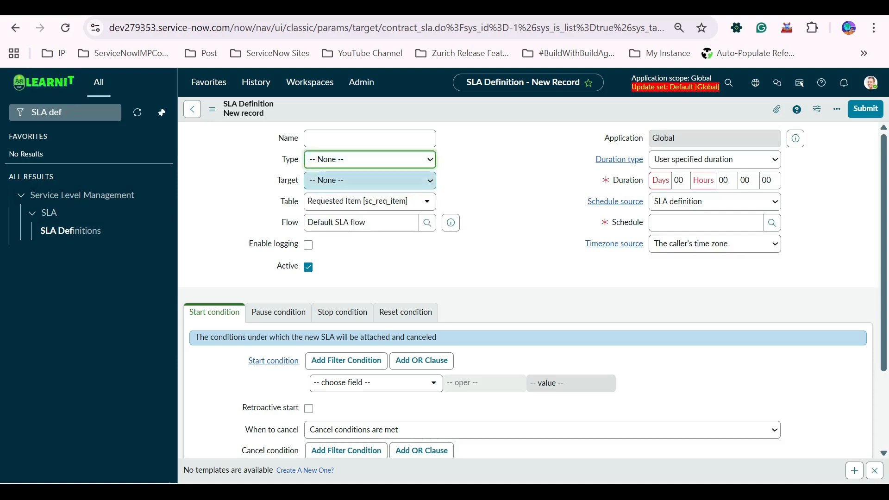
{"action": "left_click", "coordinate": [370, 180]}
{"action": "left_click", "coordinate": [505, 199]}
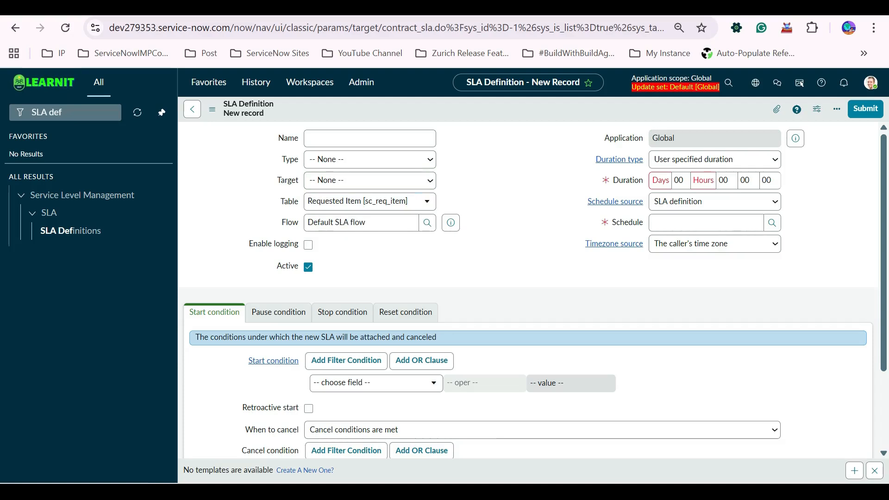
Review the Type options again without changing the selection.
{"action": "left_click", "coordinate": [369, 160]}
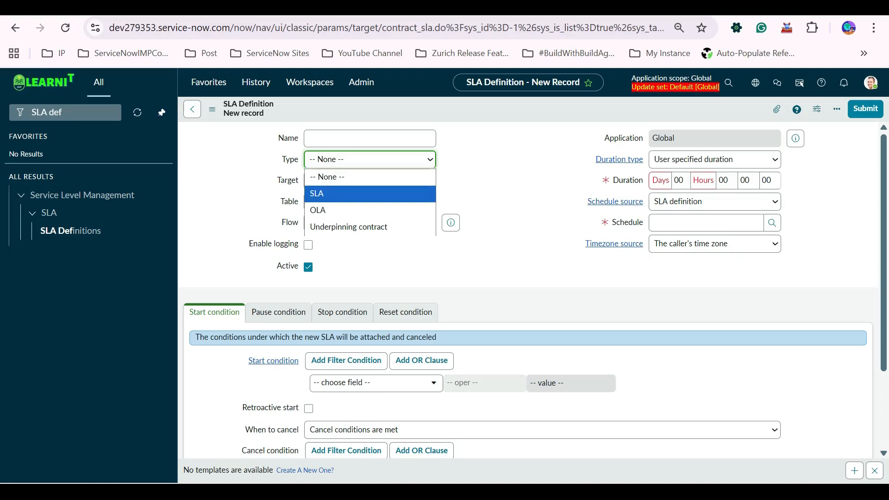
{"action": "left_click", "coordinate": [490, 185]}
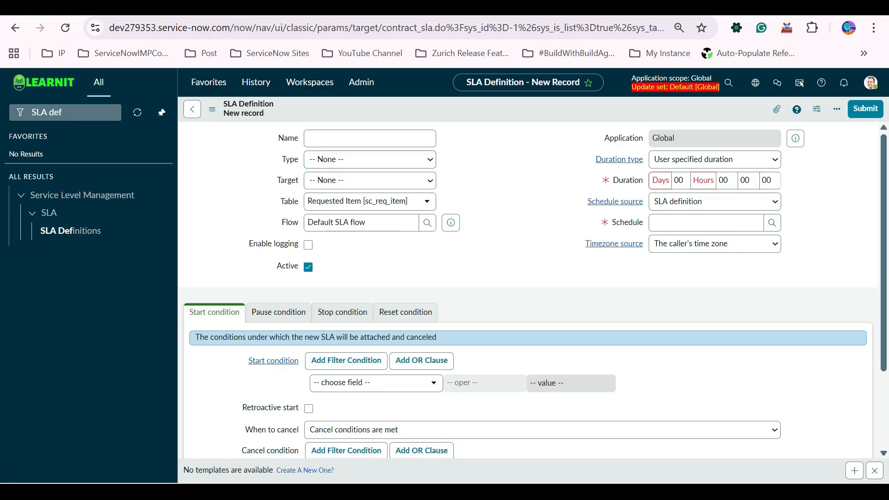
{"action": "left_click", "coordinate": [369, 160]}
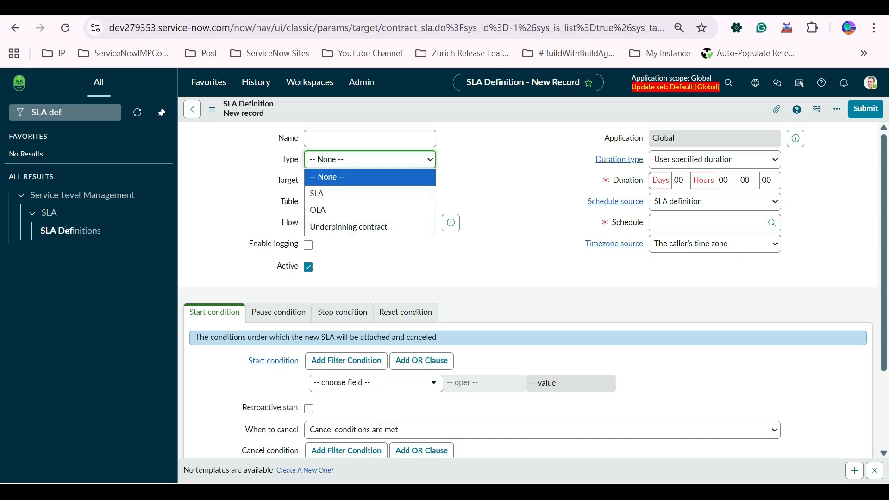
{"action": "left_click", "coordinate": [490, 190]}
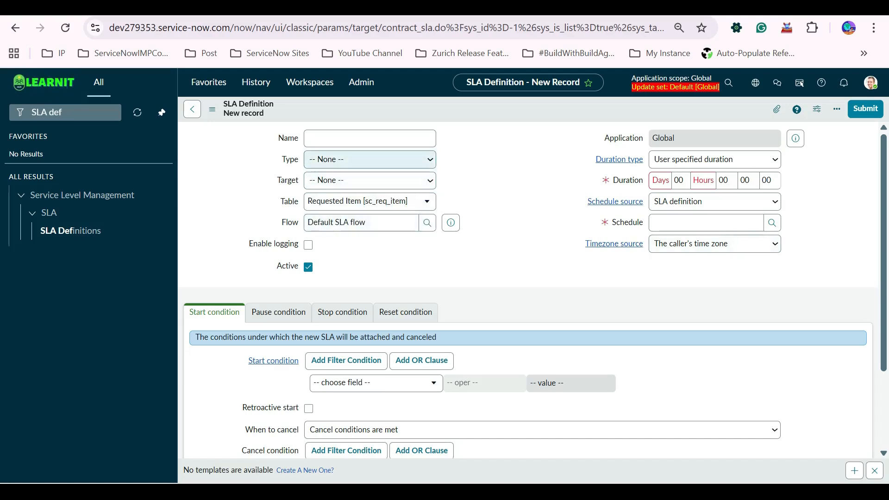
{"action": "left_click", "coordinate": [370, 159]}
{"action": "left_click", "coordinate": [370, 159]}
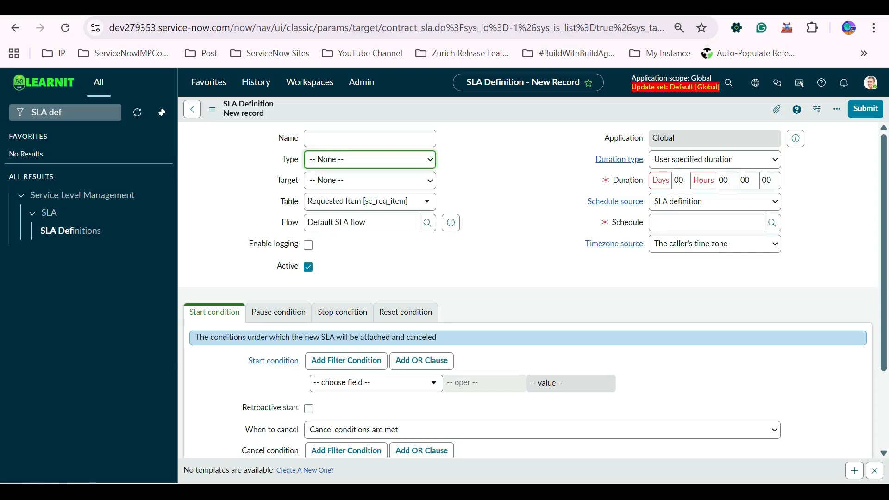
{"action": "left_click", "coordinate": [491, 185]}
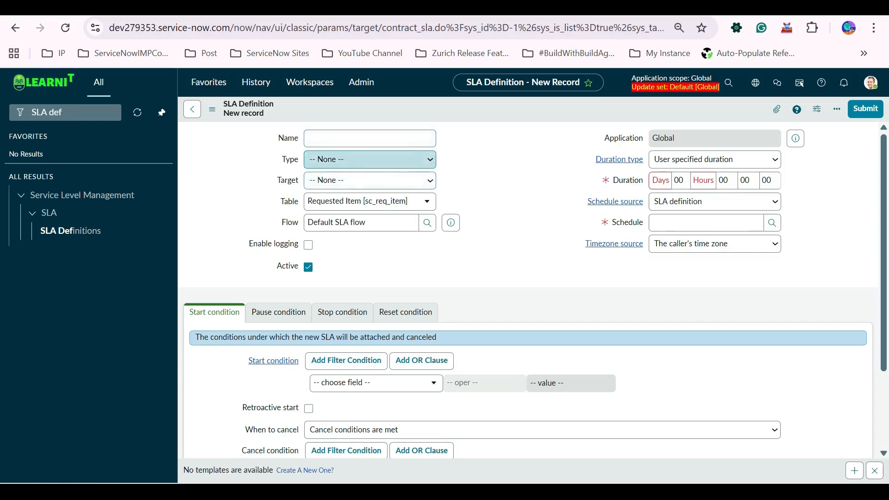
Set the Type to SLA and review the Target options without choosing one.
{"action": "left_click", "coordinate": [369, 159]}
{"action": "left_click", "coordinate": [324, 193]}
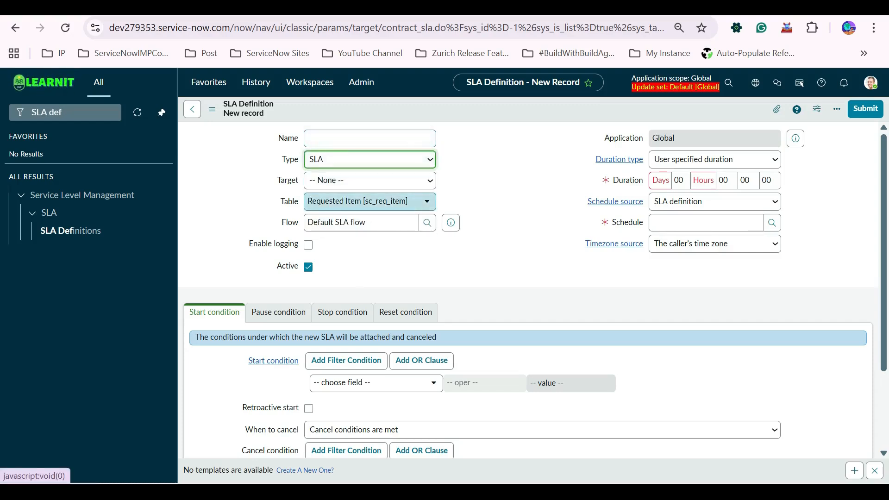
{"action": "left_click", "coordinate": [370, 180]}
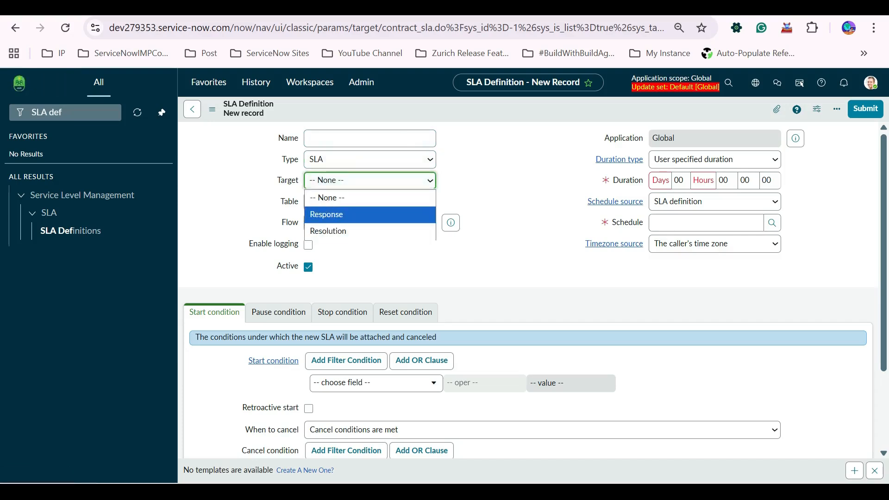
{"action": "left_click", "coordinate": [371, 267]}
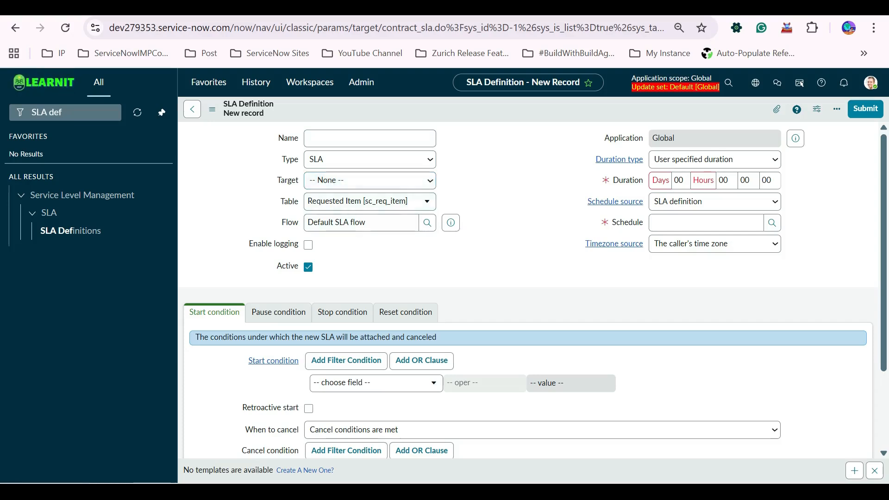
{"action": "left_click", "coordinate": [370, 180]}
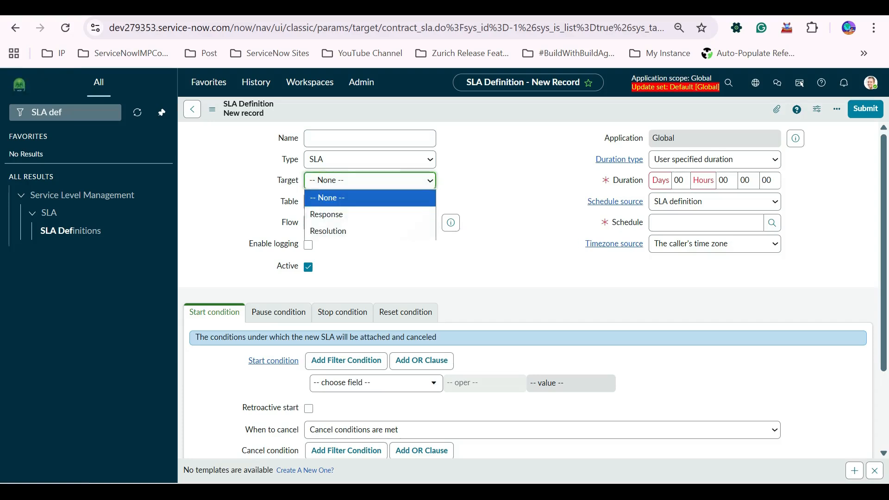
{"action": "key", "text": "Escape"}
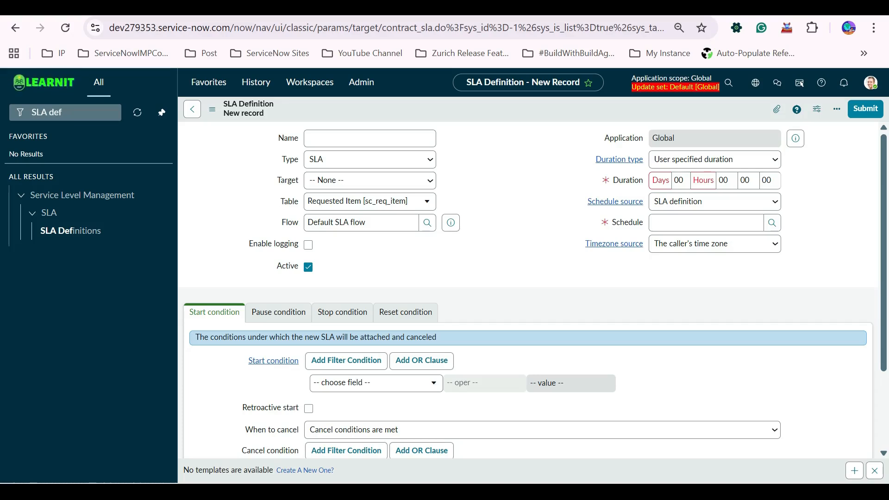
Set the SLA definition's Target to Response.
{"action": "left_click", "coordinate": [370, 138]}
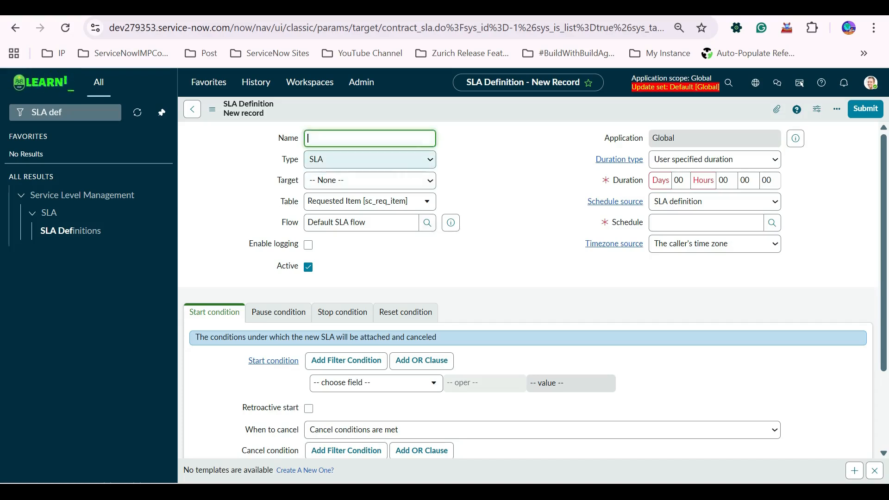
{"action": "left_click", "coordinate": [369, 180]}
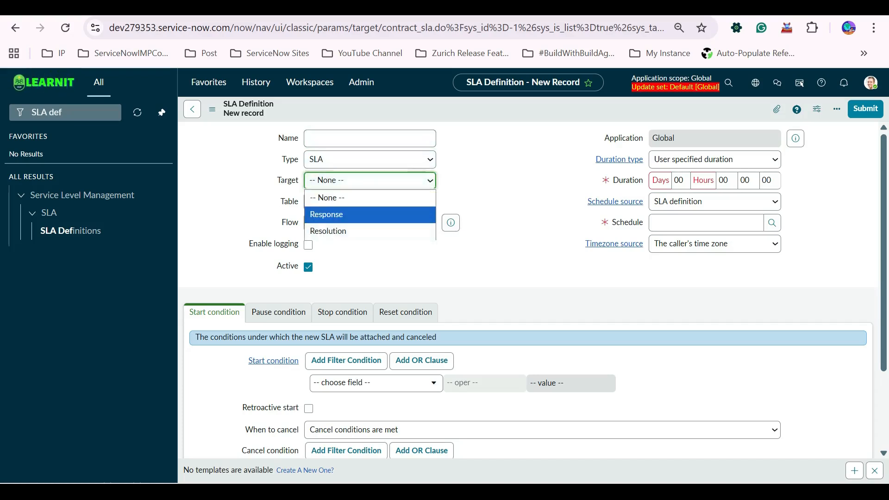
{"action": "left_click", "coordinate": [337, 212]}
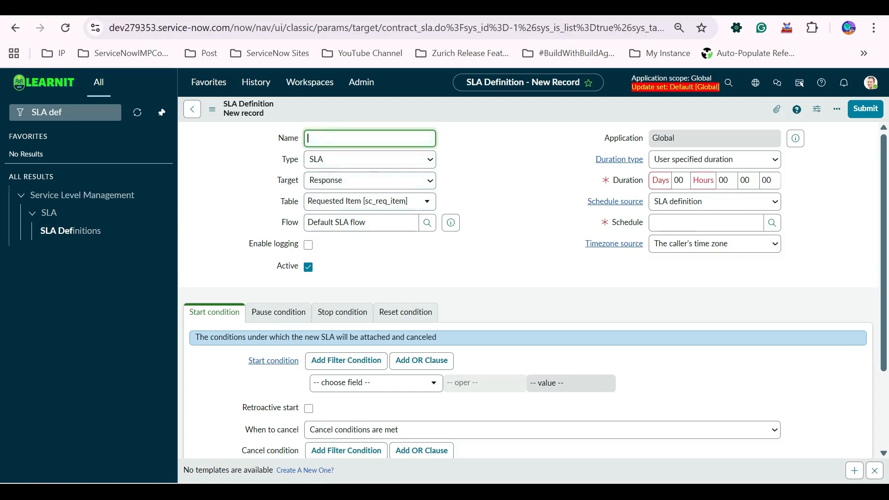
Search the Table list for incident and set the Table to Incident [incident].
{"action": "left_click", "coordinate": [365, 201]}
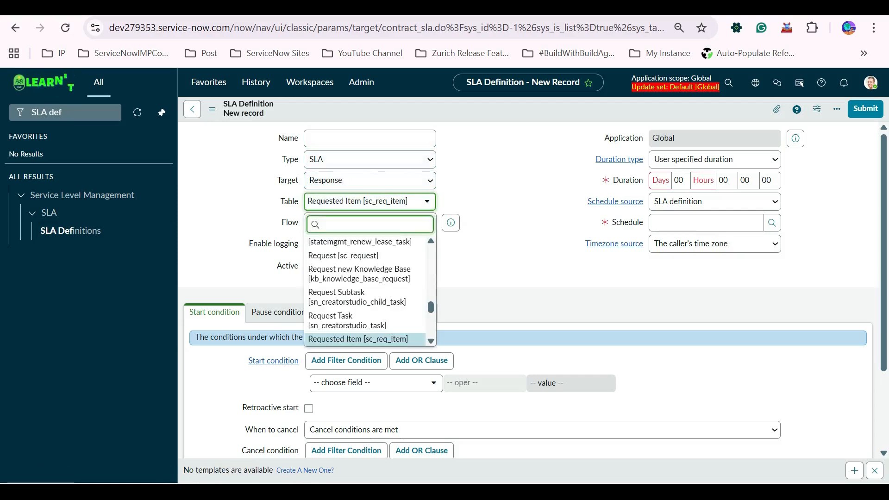
{"action": "type", "text": "incident"}
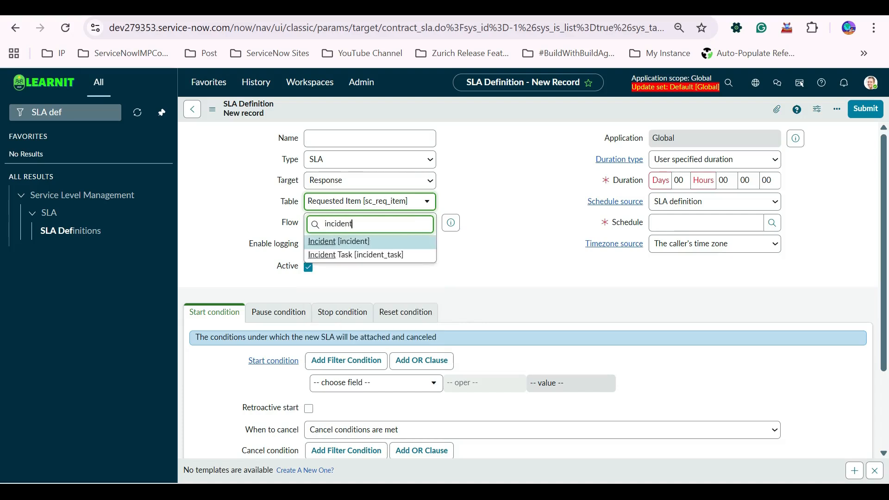
{"action": "key", "text": "Return"}
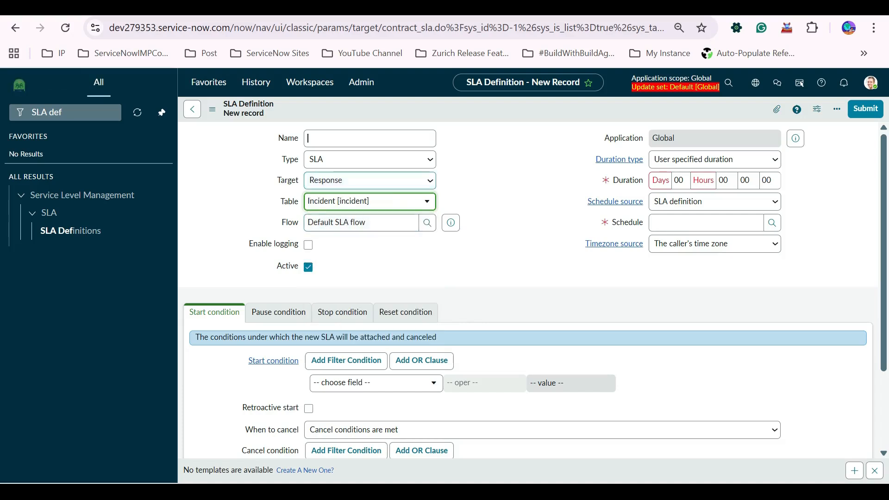
Name the SLA definition Incident Response SLA.
{"action": "left_click", "coordinate": [369, 137]}
{"action": "type", "text": "Inc"}
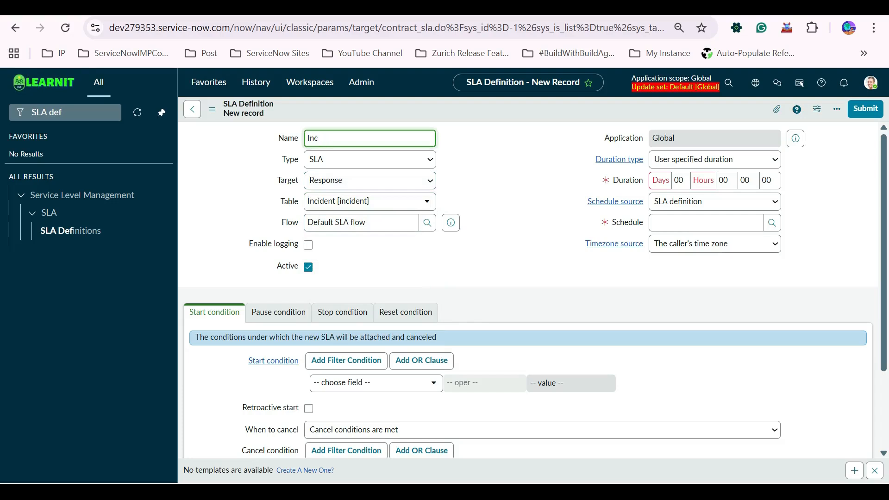
{"action": "type", "text": "odent Response SLA"}
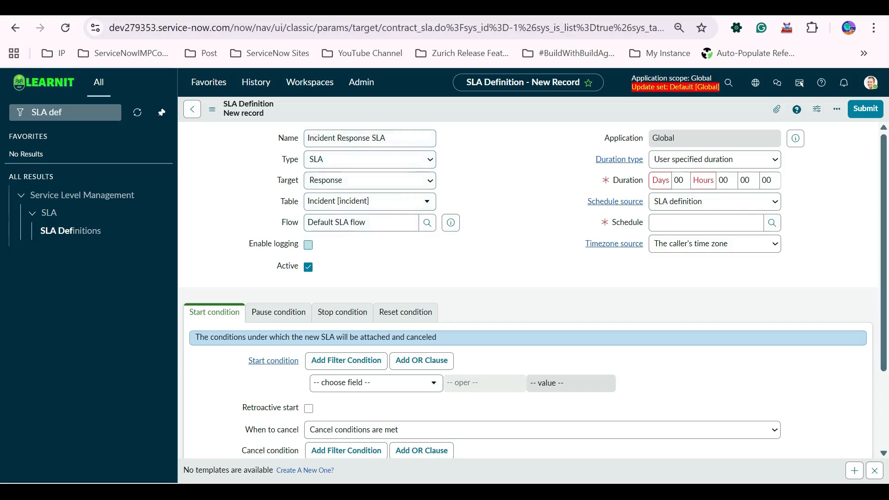
Open the Enable logging field's context menu and close it without choosing an option.
{"action": "right_click", "coordinate": [292, 243]}
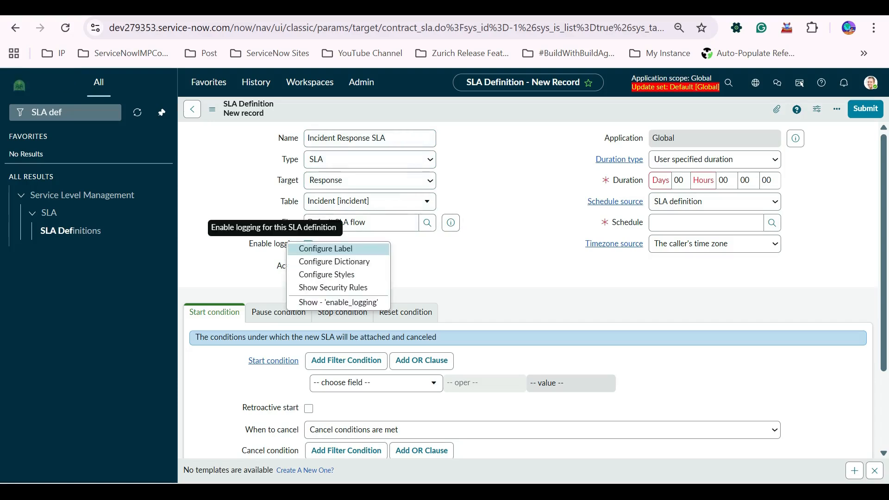
{"action": "key", "text": "Escape"}
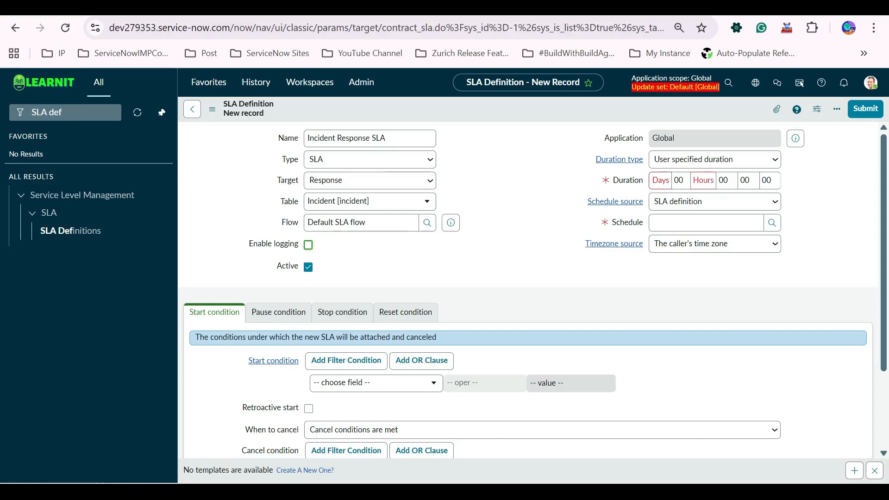
{"action": "right_click", "coordinate": [273, 243]}
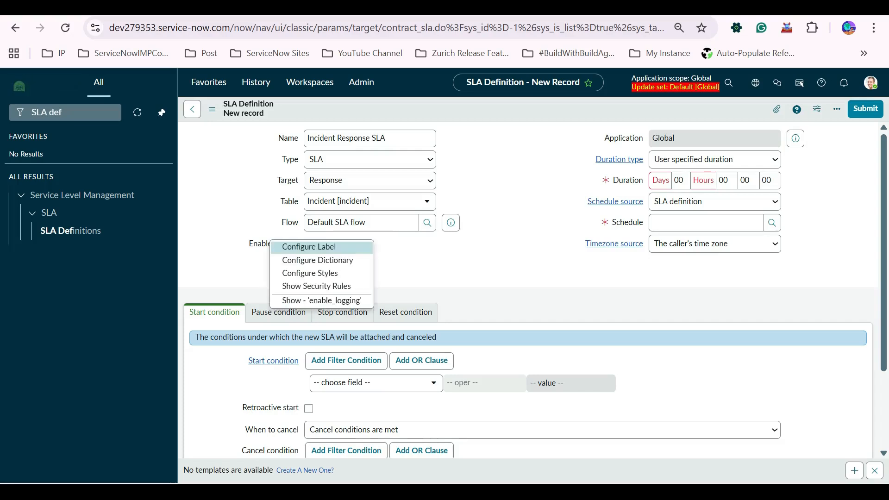
{"action": "key", "text": "Escape"}
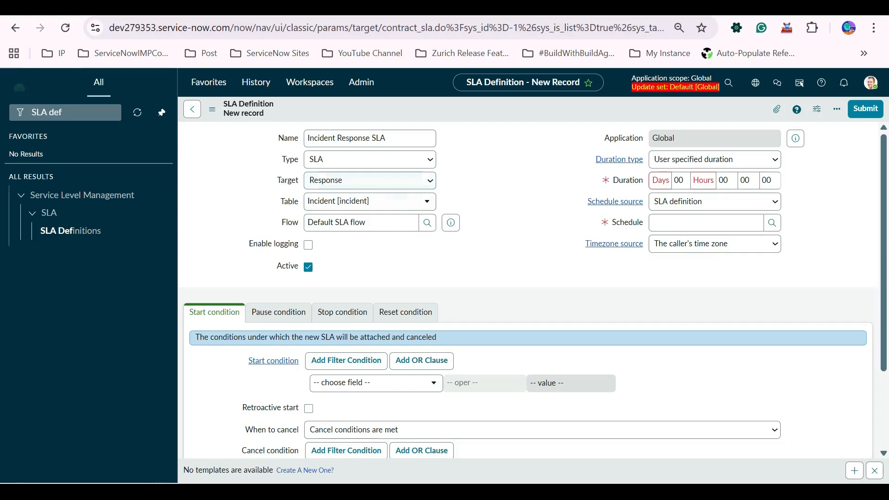
Filter the application navigator for logs and cancel leaving the unsaved SLA definition.
{"action": "left_click", "coordinate": [64, 112]}
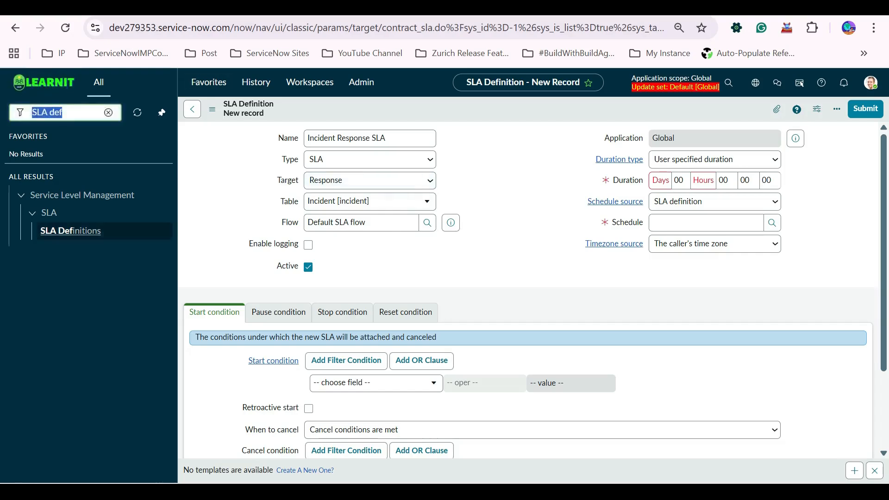
{"action": "type", "text": "system"}
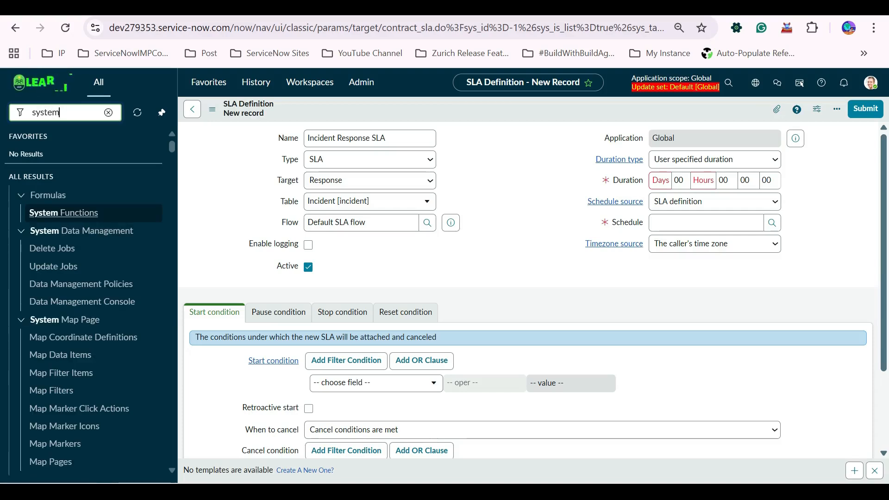
{"action": "key", "text": "BackSpace"}
{"action": "key", "text": "BackSpace"}
{"action": "key", "text": "BackSpace"}
{"action": "key", "text": "BackSpace"}
{"action": "key", "text": "BackSpace"}
{"action": "key", "text": "BackSpace"}
{"action": "type", "text": "log"}
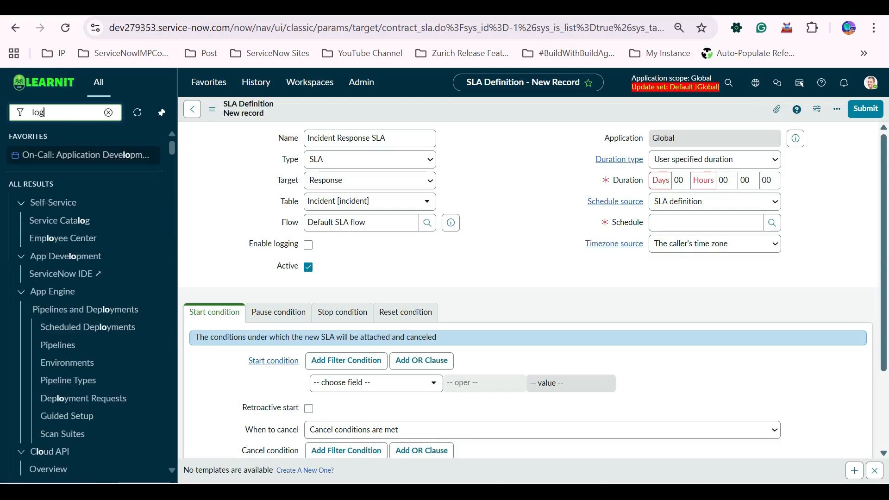
{"action": "type", "text": "s"}
{"action": "scroll", "coordinate": [65, 424], "scroll_direction": "down", "scroll_amount": 15}
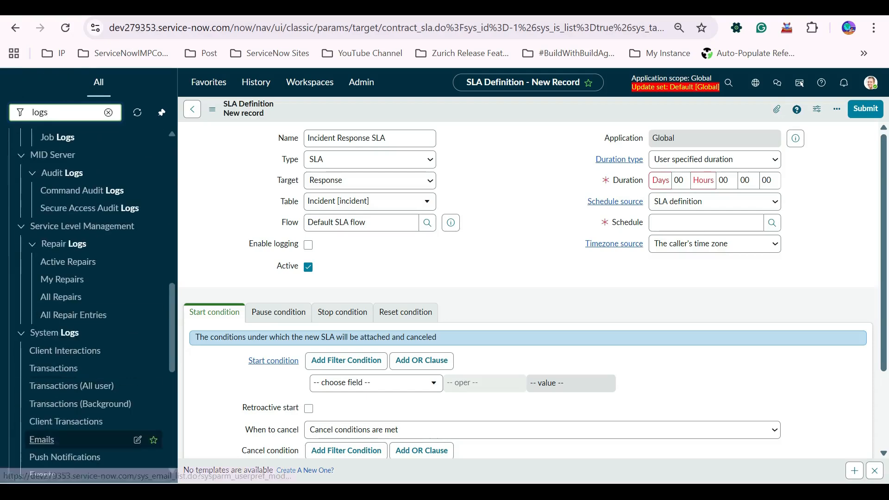
{"action": "scroll", "coordinate": [65, 424], "scroll_direction": "up", "scroll_amount": 3}
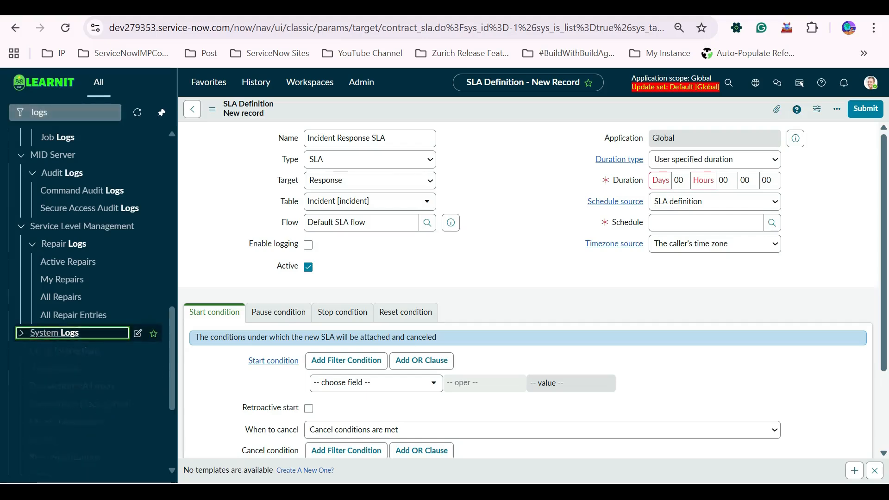
{"action": "left_click", "coordinate": [54, 333]}
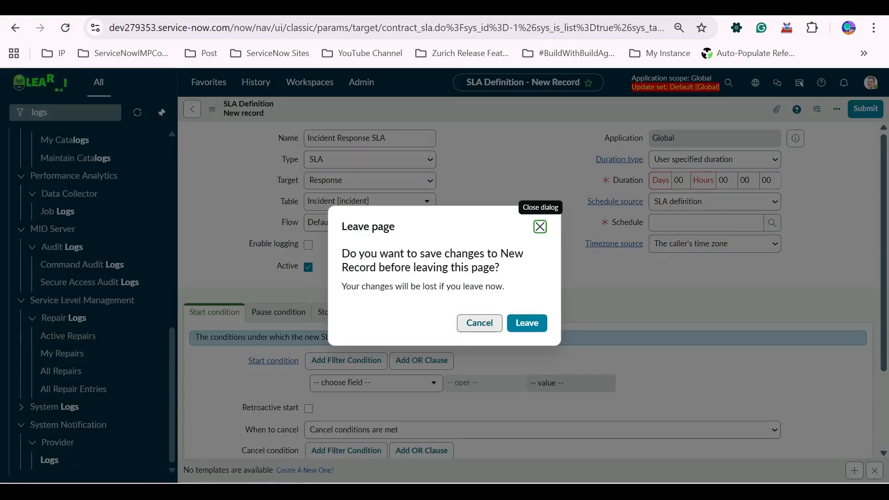
{"action": "left_click", "coordinate": [479, 322]}
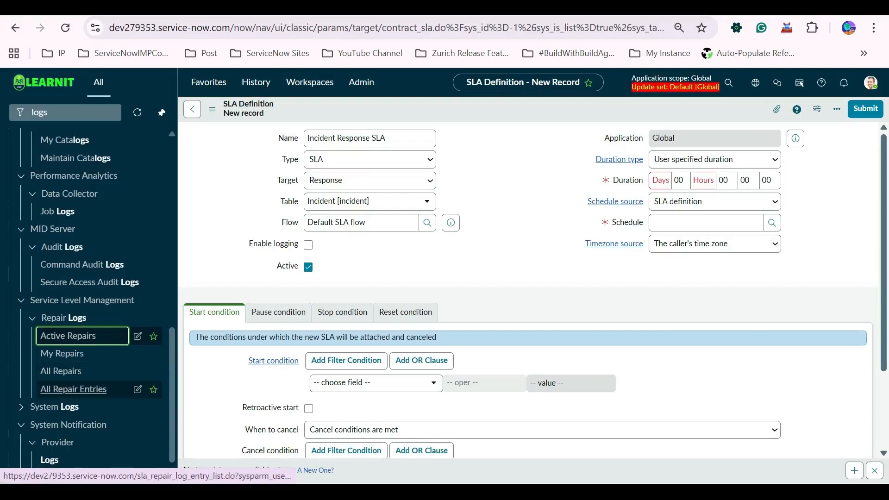
Browse the System Log modules in the navigator filtered by logs.
{"action": "left_click", "coordinate": [54, 407]}
{"action": "scroll", "coordinate": [63, 246], "scroll_direction": "down", "scroll_amount": 8}
{"action": "scroll", "coordinate": [63, 246], "scroll_direction": "down", "scroll_amount": 1}
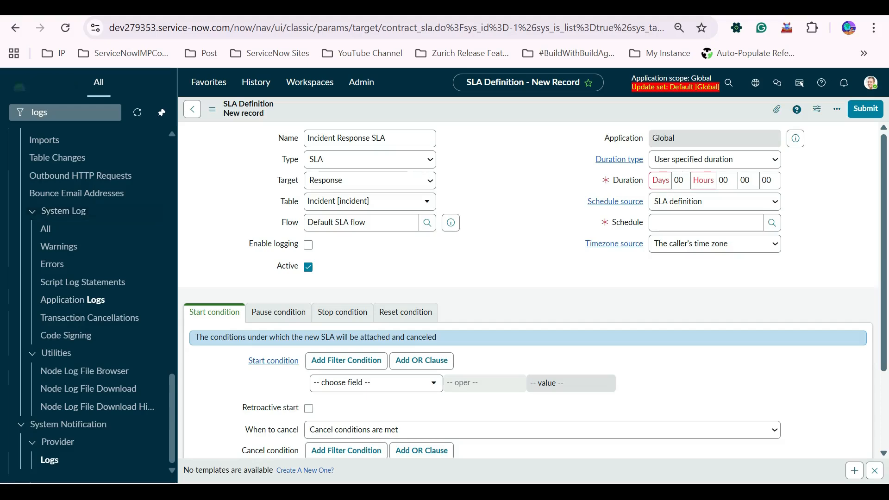
{"action": "left_click", "coordinate": [64, 113]}
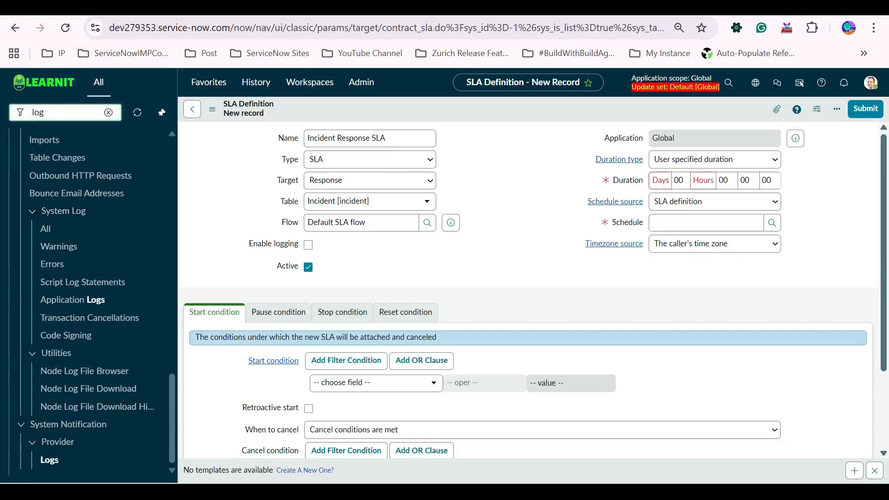
{"action": "scroll", "coordinate": [65, 188], "scroll_direction": "down", "scroll_amount": 13}
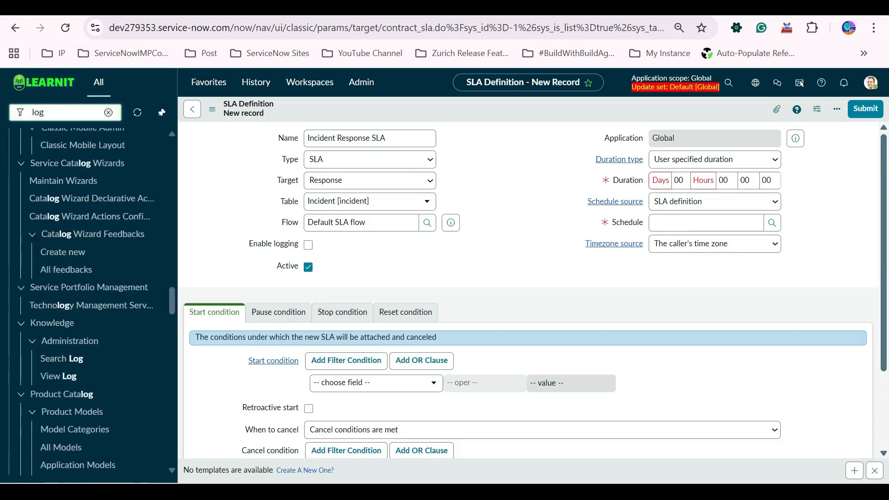
{"action": "scroll", "coordinate": [83, 321], "scroll_direction": "down", "scroll_amount": 15}
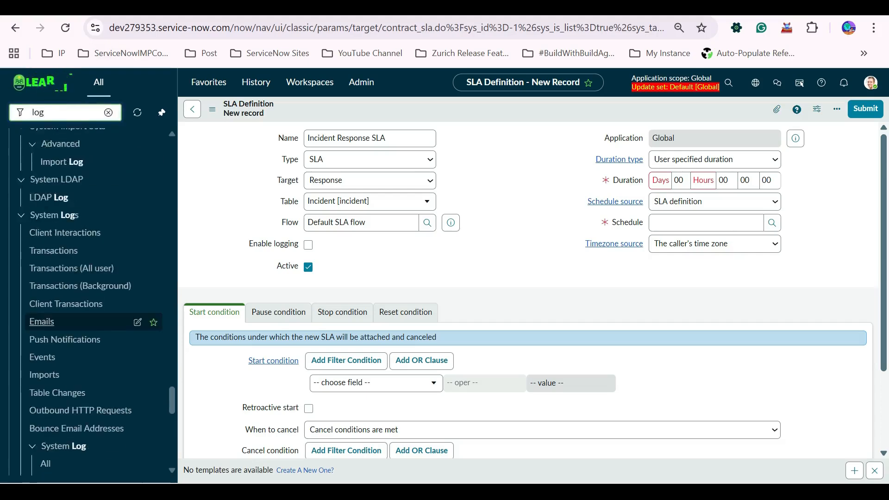
{"action": "scroll", "coordinate": [83, 321], "scroll_direction": "up", "scroll_amount": 4}
{"action": "scroll", "coordinate": [83, 356], "scroll_direction": "up", "scroll_amount": 4}
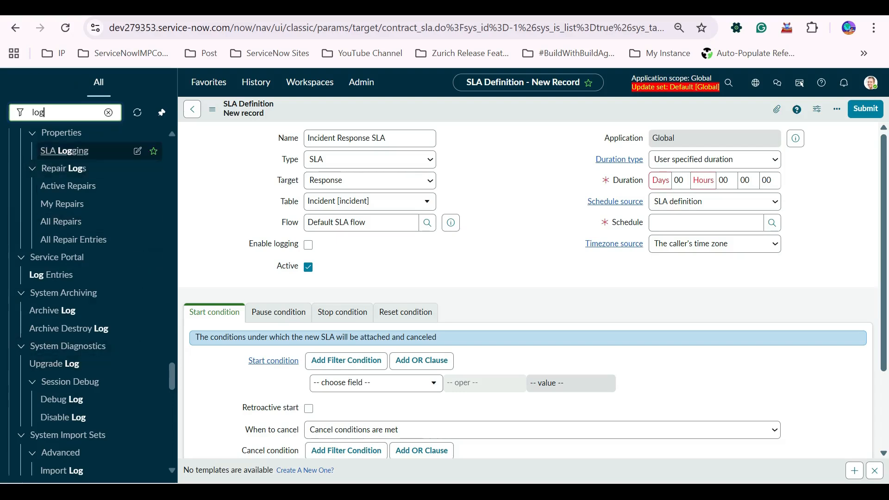
{"action": "type", "text": "s"}
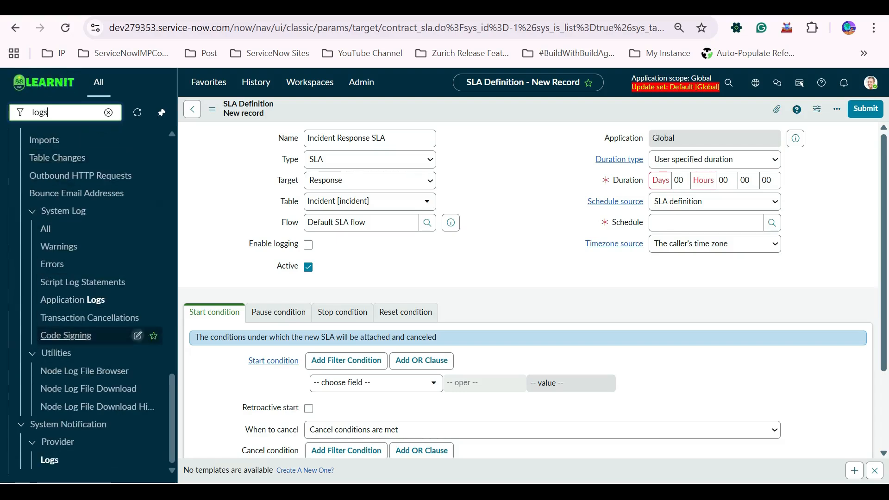
{"action": "scroll", "coordinate": [45, 323], "scroll_direction": "up", "scroll_amount": 2}
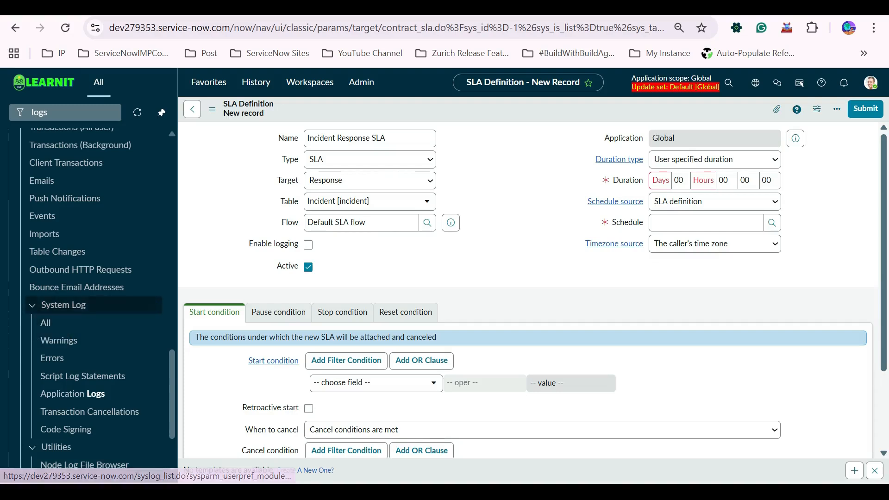
{"action": "left_click", "coordinate": [46, 323]}
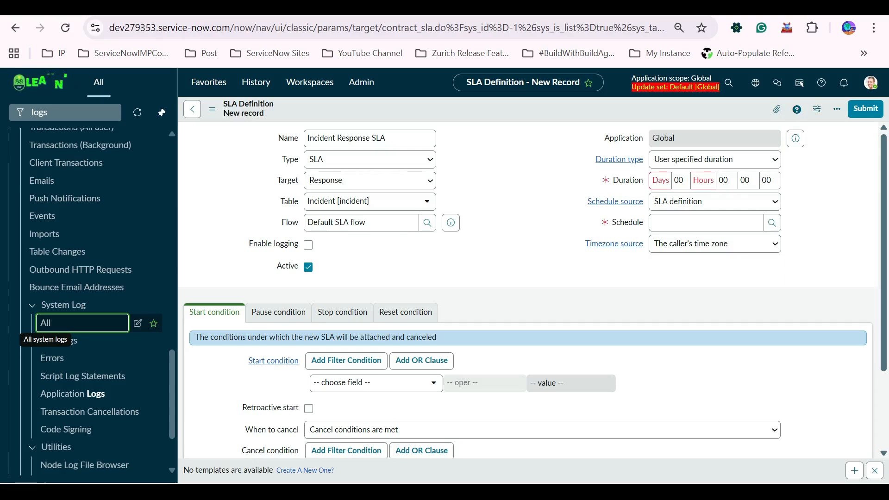
{"action": "key", "text": "super"}
{"action": "key", "text": "super"}
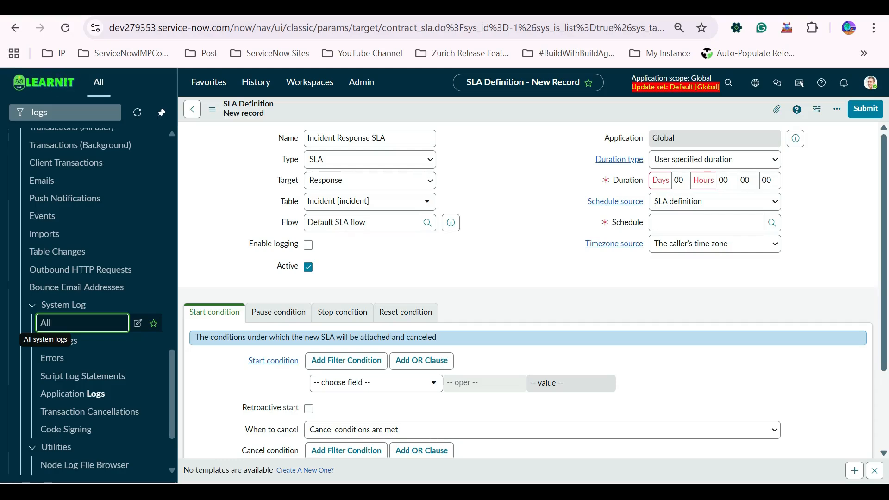
{"action": "key", "text": "super"}
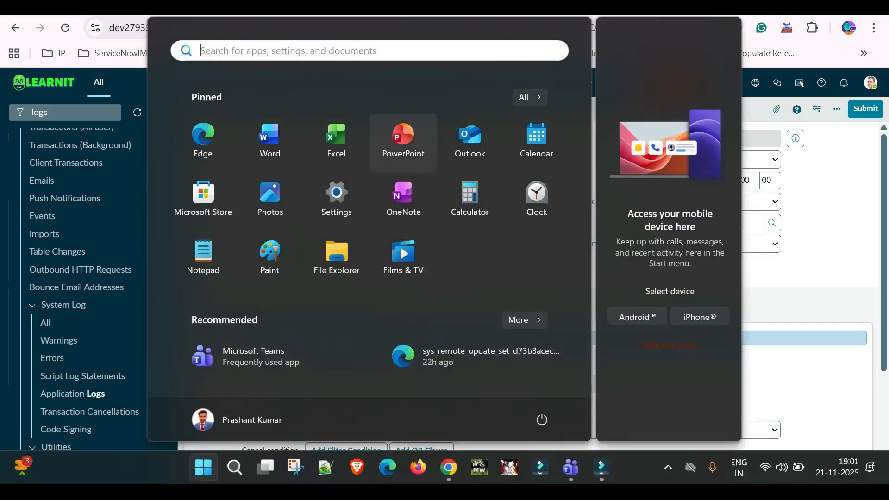
{"action": "key", "text": "super"}
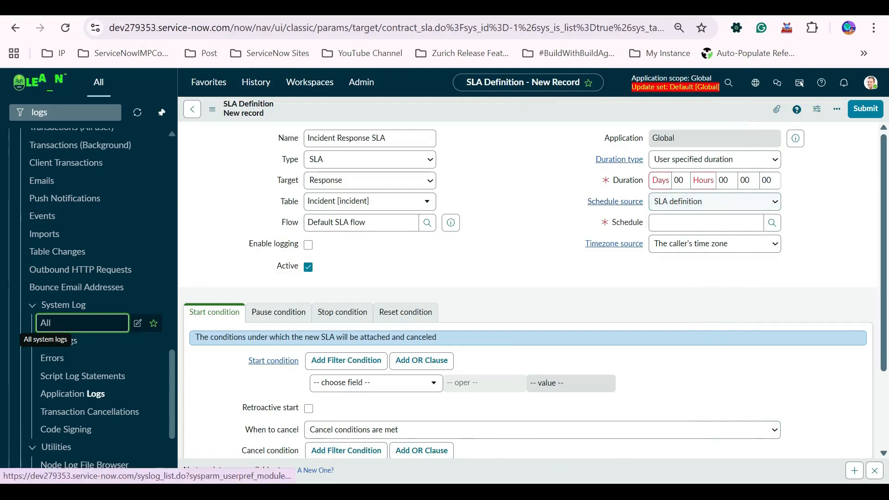
Set the SLA duration to 1 hour.
{"action": "key", "text": "super"}
{"action": "key", "text": "super"}
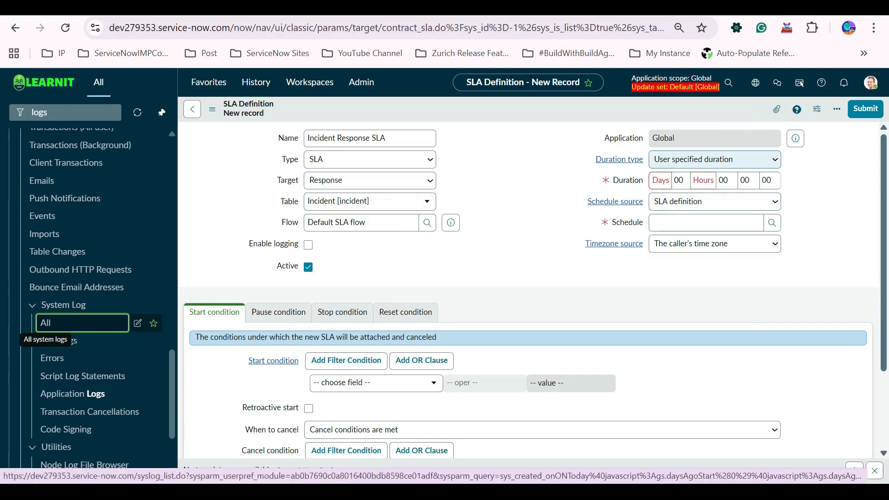
{"action": "left_click", "coordinate": [715, 160]}
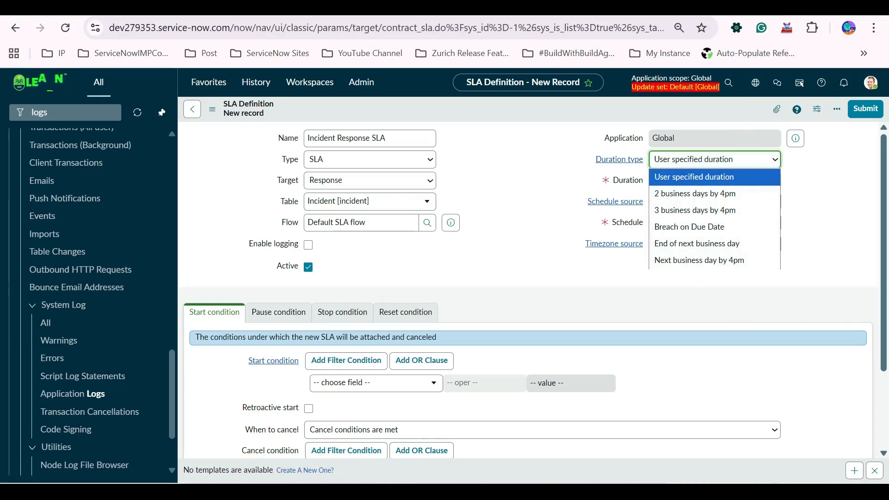
{"action": "left_click", "coordinate": [537, 264]}
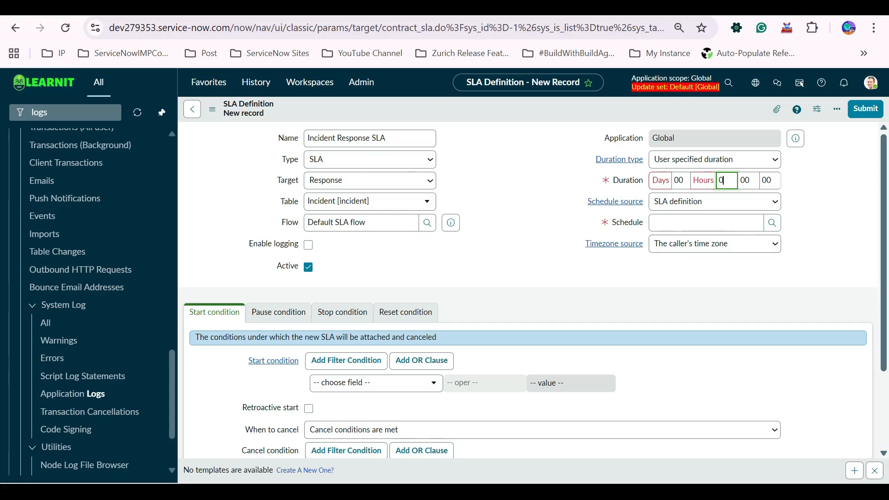
{"action": "type", "text": "1"}
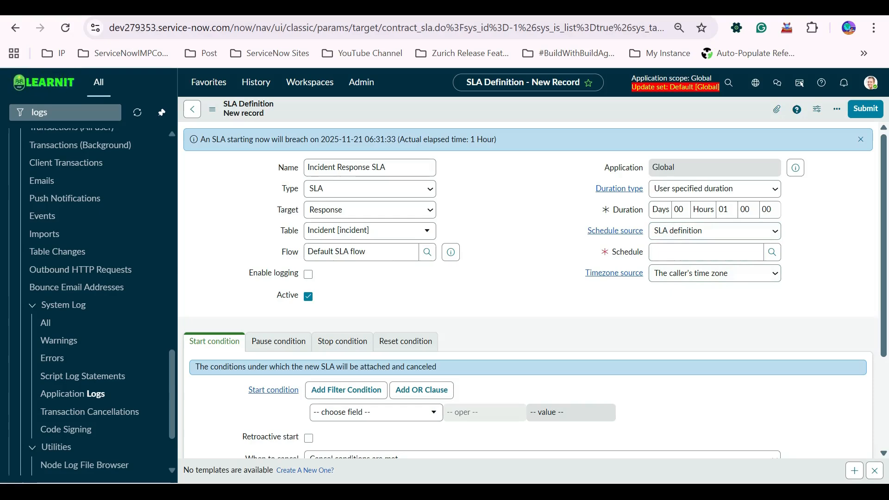
Switch the schedule source to No schedule.
{"action": "left_click", "coordinate": [685, 251]}
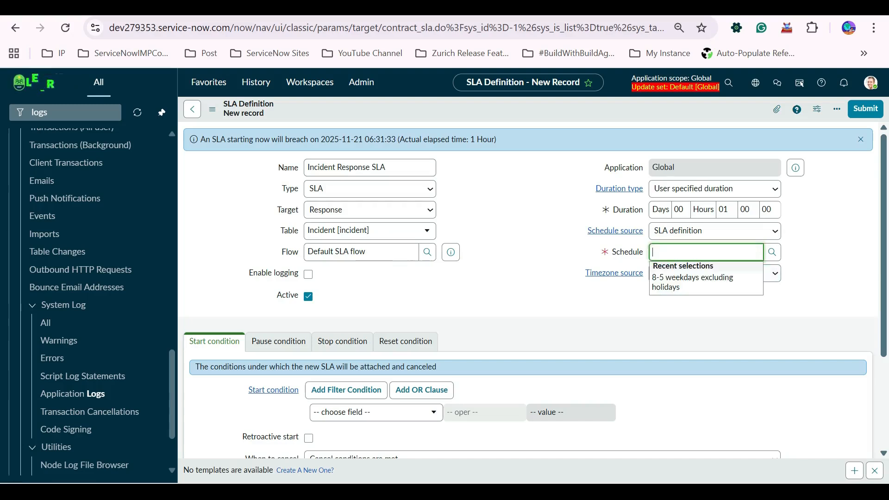
{"action": "key", "text": "shift+Tab"}
{"action": "key", "text": "alt+Down"}
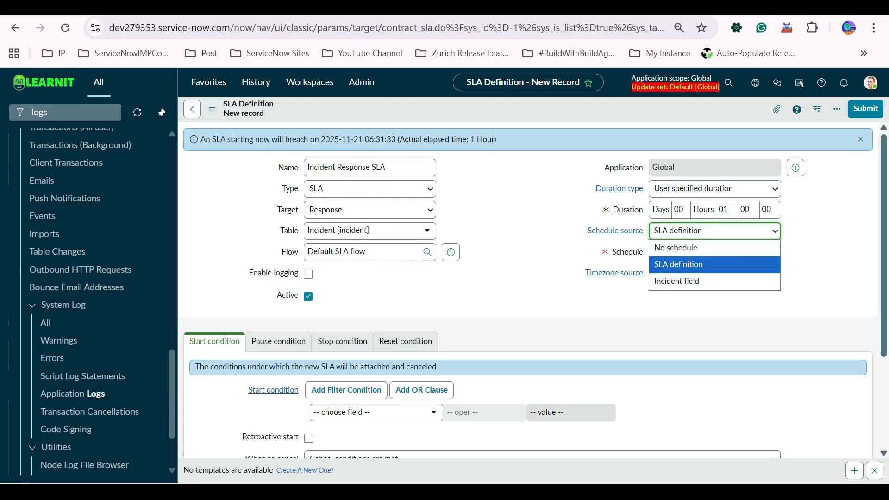
{"action": "key", "text": "Up"}
{"action": "key", "text": "Return"}
{"action": "key", "text": "alt+Down"}
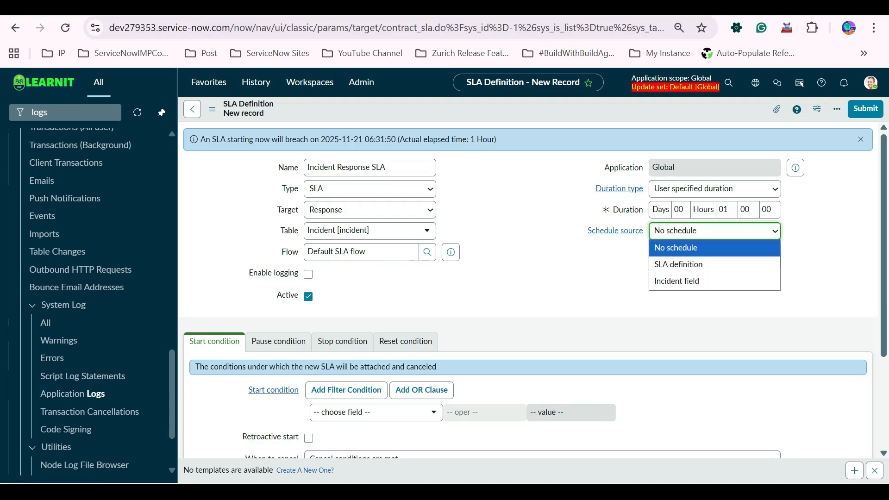
{"action": "key", "text": "Escape"}
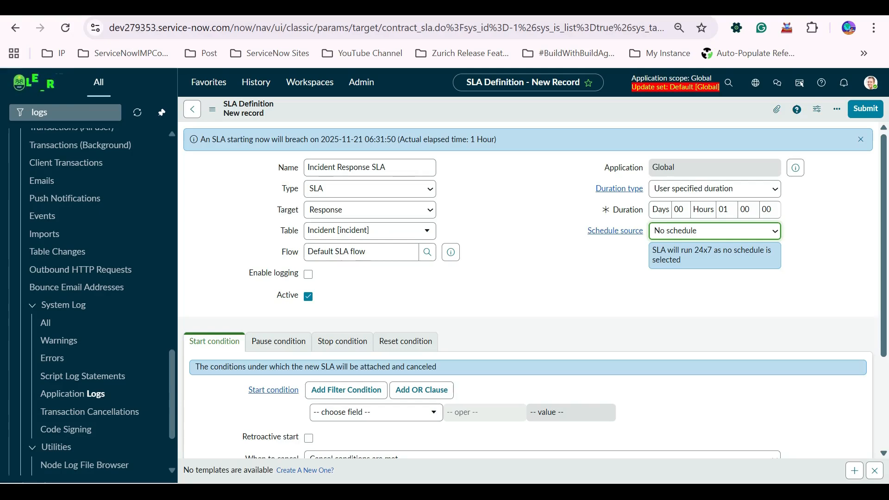
Set the schedule source to SLA definition and the schedule to 8-5 weekdays excluding holidays.
{"action": "key", "text": "alt+Down"}
{"action": "key", "text": "Down"}
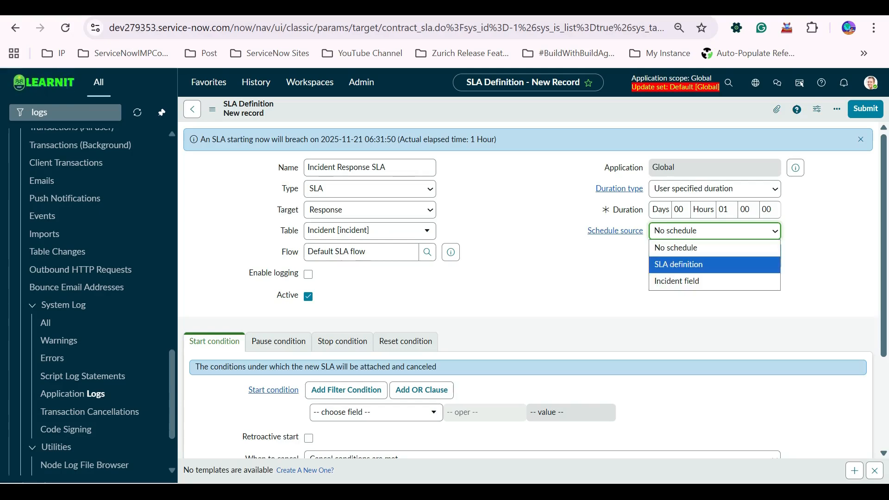
{"action": "key", "text": "Return"}
{"action": "key", "text": "Tab"}
{"action": "key", "text": "Down"}
{"action": "key", "text": "Return"}
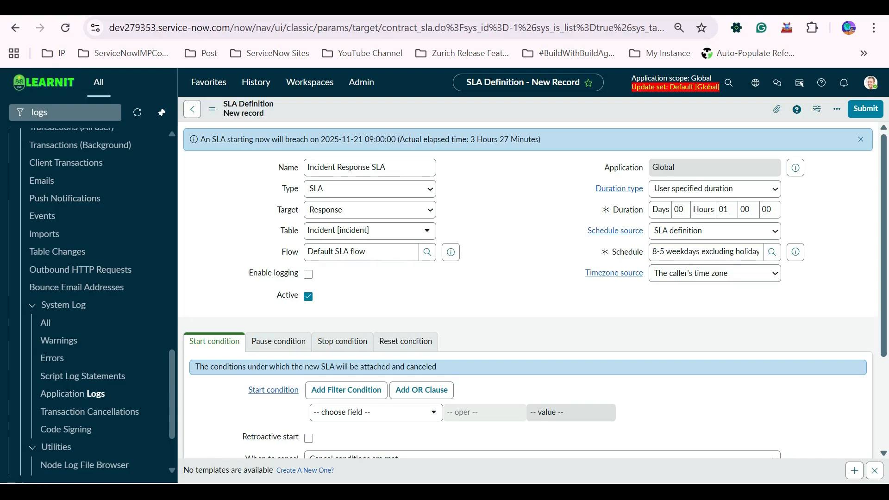
Set the timezone source to The SLA definition's time zone.
{"action": "left_click", "coordinate": [714, 273]}
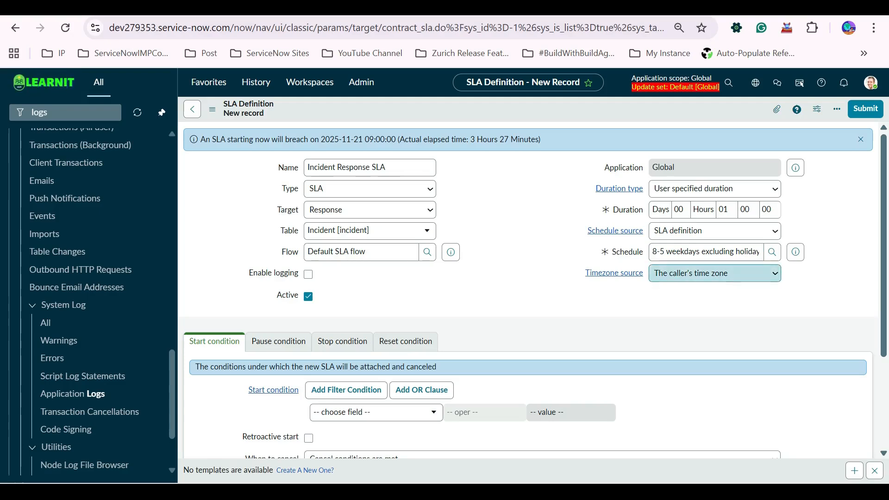
{"action": "key", "text": "alt+Down"}
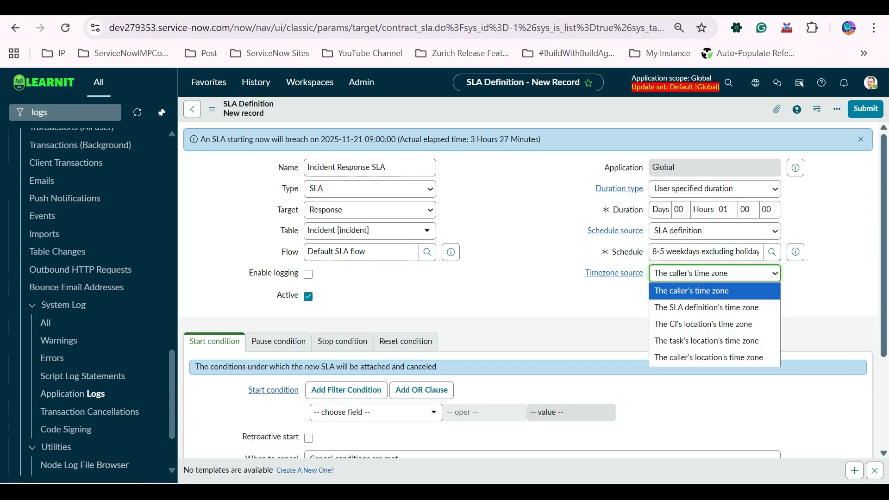
{"action": "key", "text": "Down"}
{"action": "key", "text": "Down"}
{"action": "key", "text": "Up"}
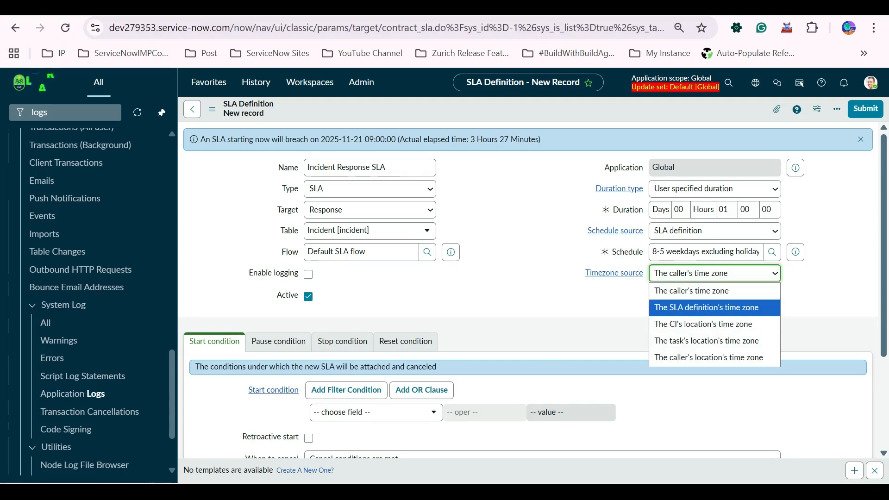
{"action": "key", "text": "Return"}
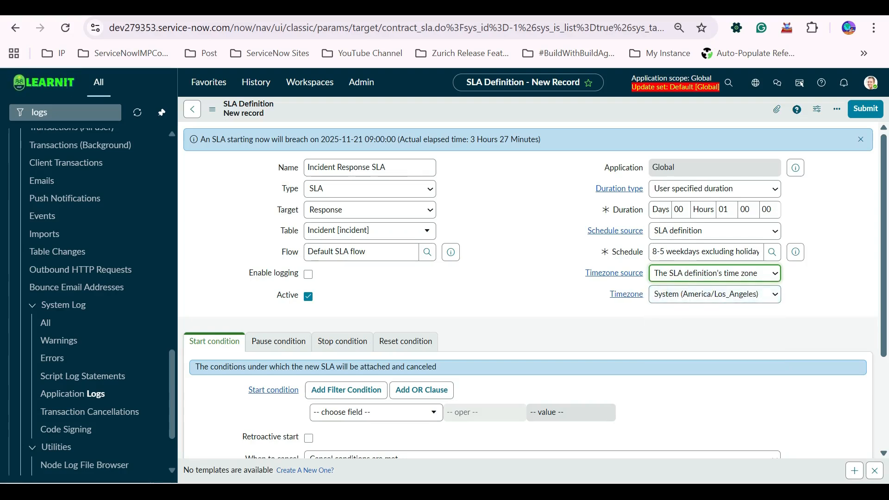
Set the timezone source back to The caller's time zone.
{"action": "key", "text": "alt+Down"}
{"action": "key", "text": "Up"}
{"action": "key", "text": "Return"}
{"action": "key", "text": "alt+Down"}
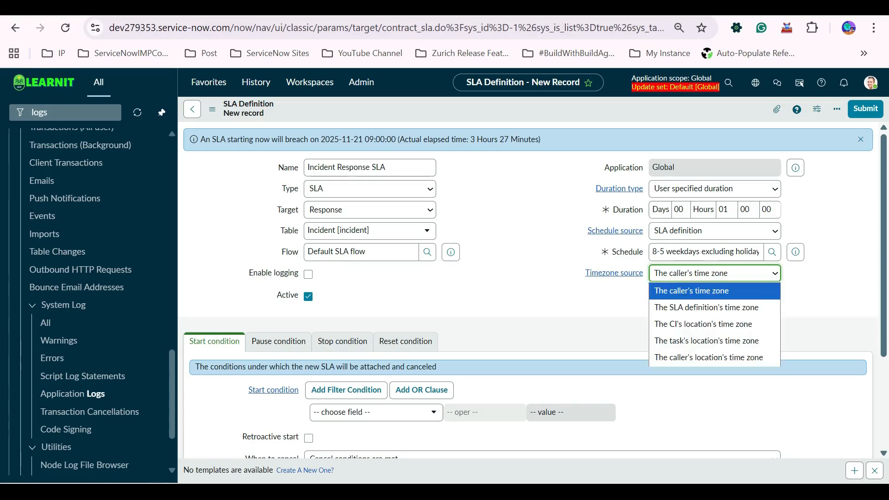
{"action": "key", "text": "Escape"}
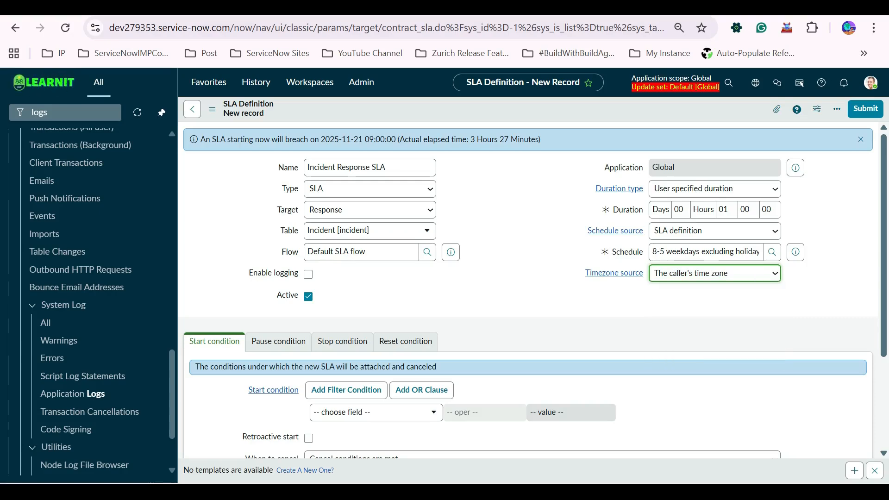
{"action": "key", "text": "alt+Down"}
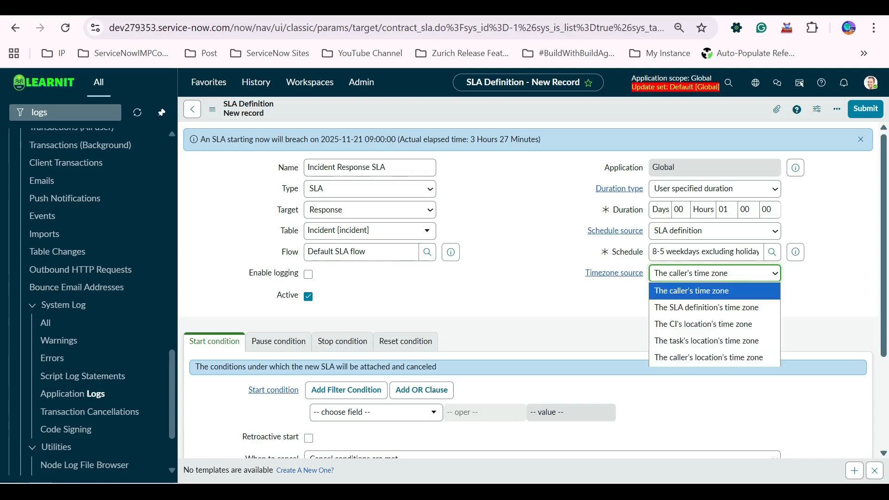
{"action": "key", "text": "Escape"}
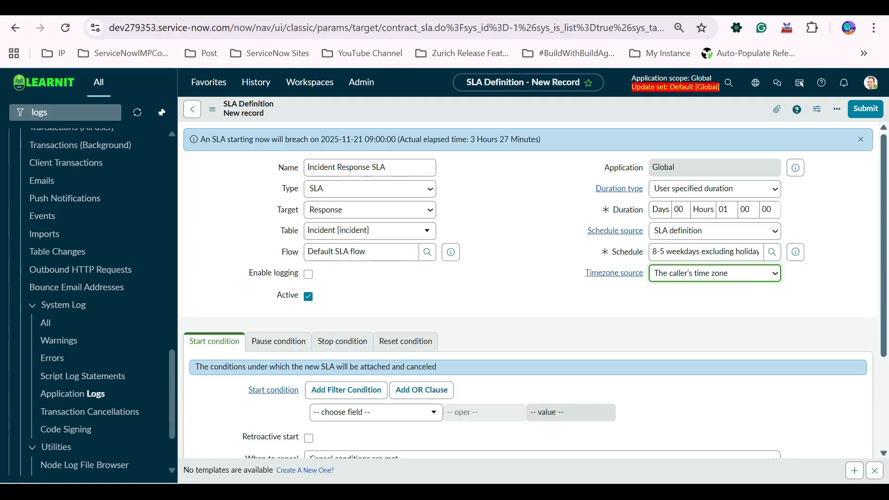
Add a start condition that Active is true and start another AND condition row.
{"action": "scroll", "coordinate": [528, 287], "scroll_direction": "down", "scroll_amount": 3}
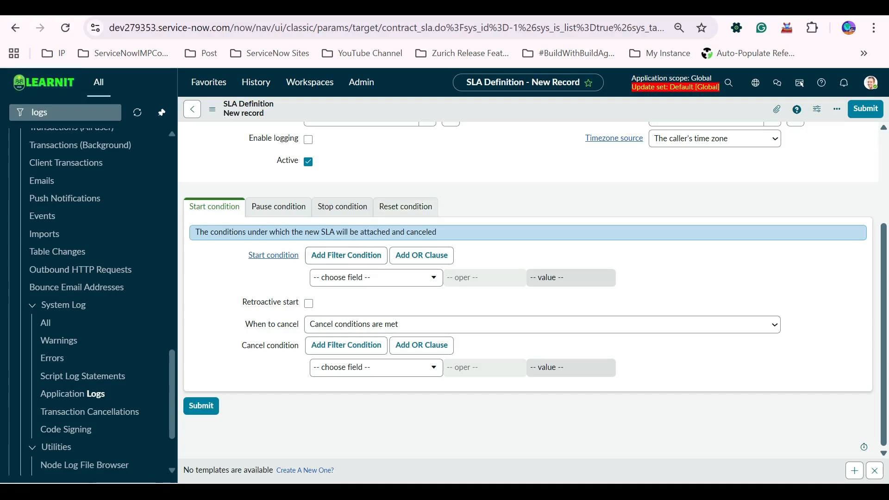
{"action": "left_click", "coordinate": [375, 277]}
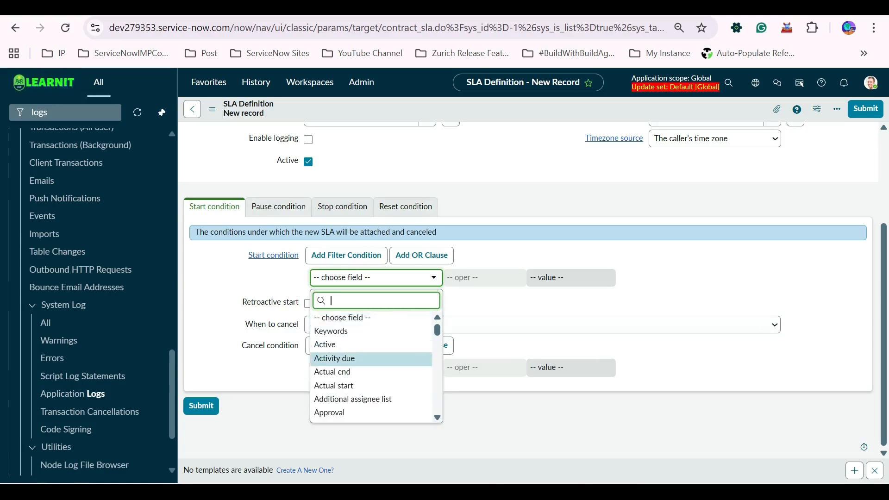
{"action": "left_click", "coordinate": [333, 345]}
{"action": "left_click", "coordinate": [698, 278]}
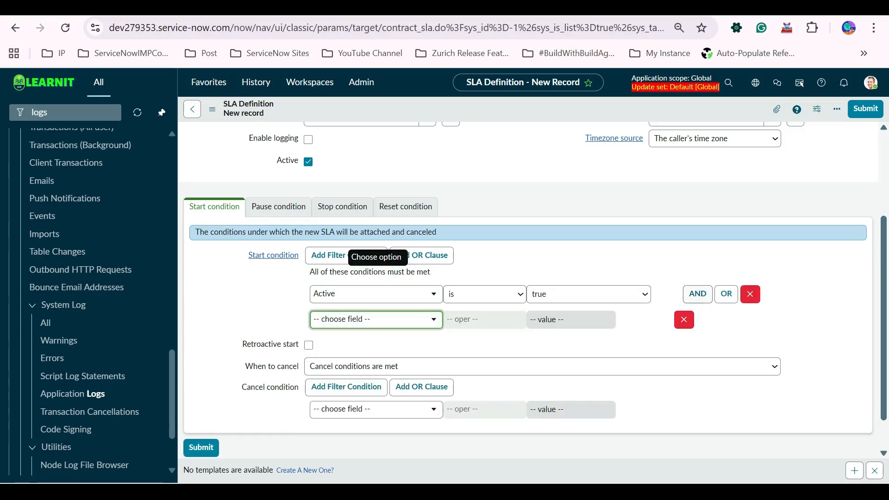
Add the start condition Priority is 1 - Critical and start another AND condition row.
{"action": "left_click", "coordinate": [376, 320]}
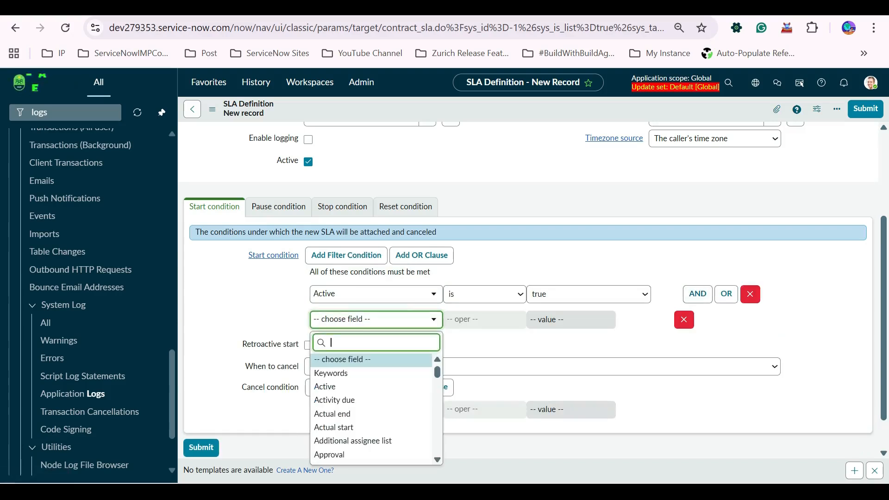
{"action": "type", "text": "prio"}
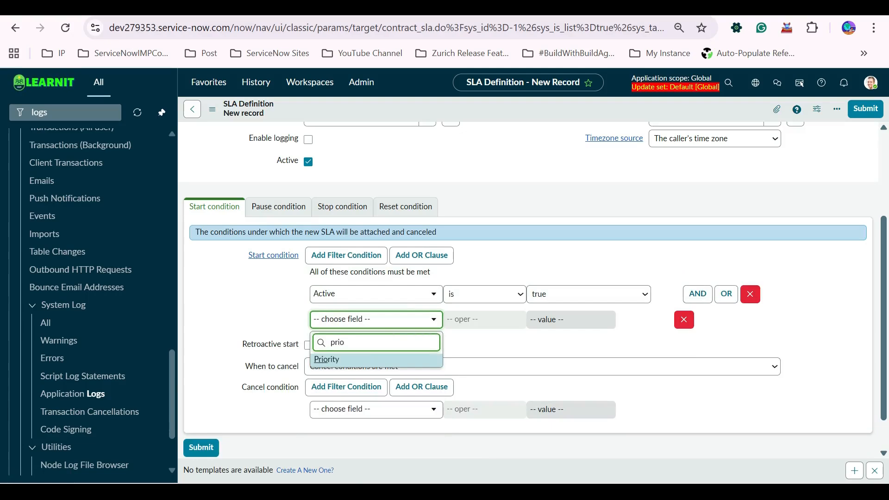
{"action": "left_click", "coordinate": [361, 360]}
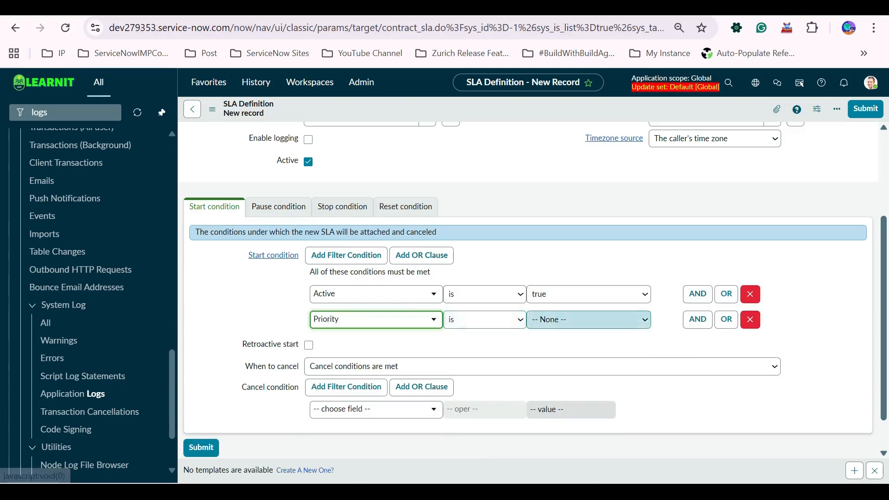
{"action": "left_click", "coordinate": [588, 320]}
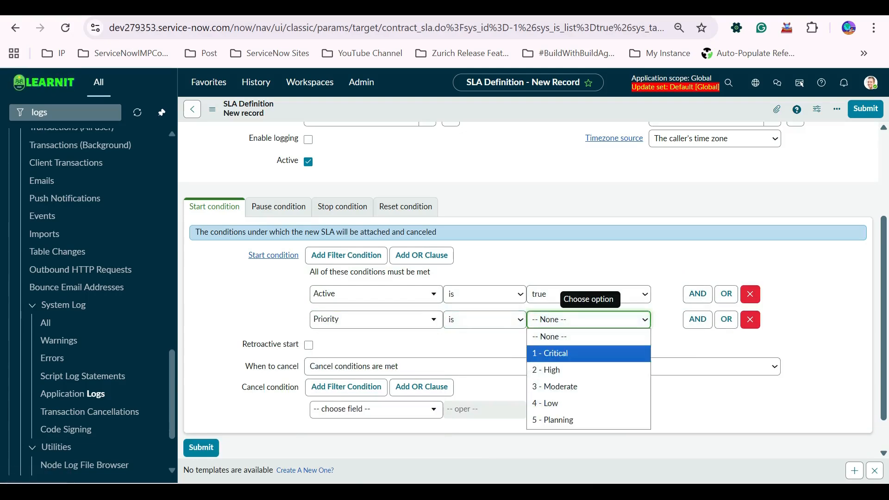
{"action": "left_click", "coordinate": [555, 358]}
{"action": "left_click", "coordinate": [698, 320]}
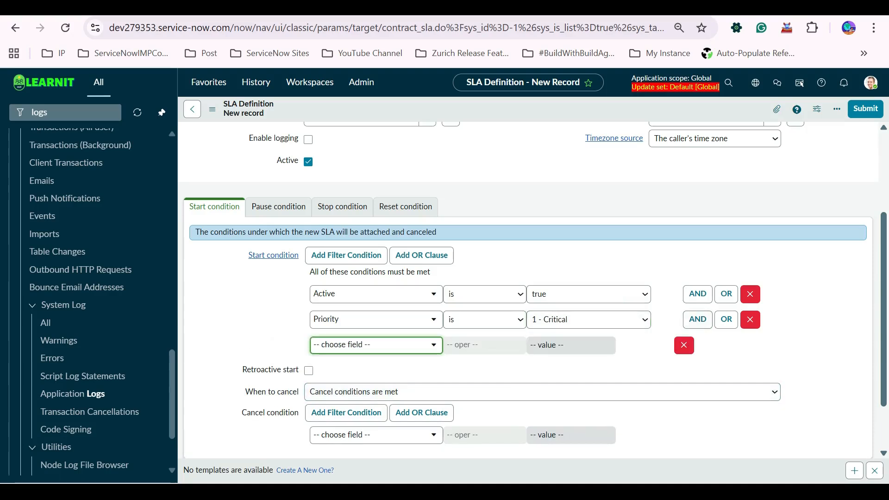
Add the start condition State is New.
{"action": "left_click", "coordinate": [370, 345]}
{"action": "type", "text": "stat"}
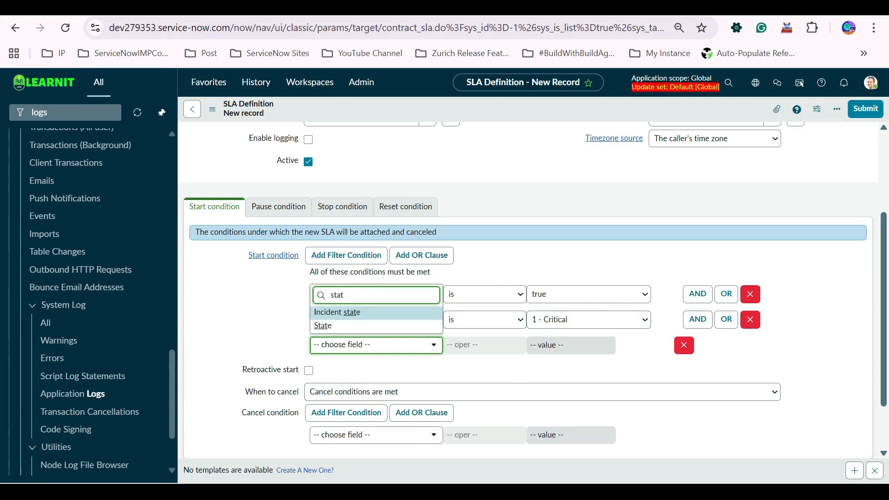
{"action": "left_click", "coordinate": [343, 326]}
{"action": "left_click", "coordinate": [588, 345]}
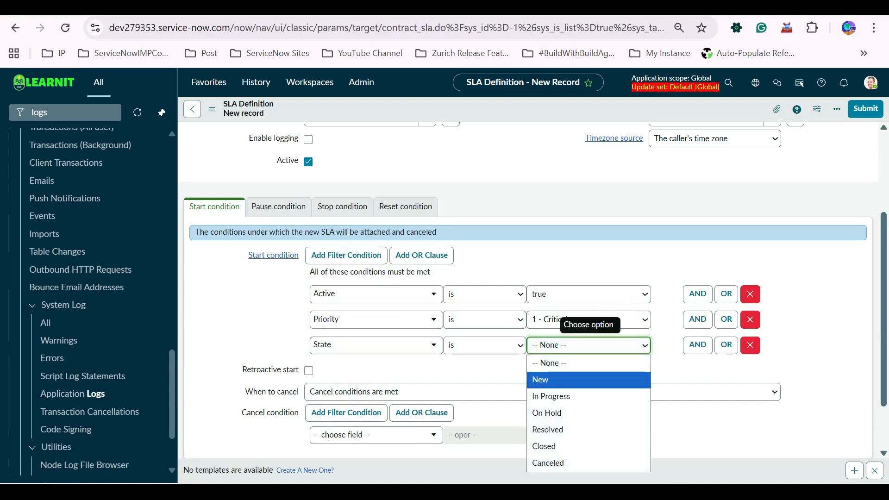
{"action": "key", "text": "Return"}
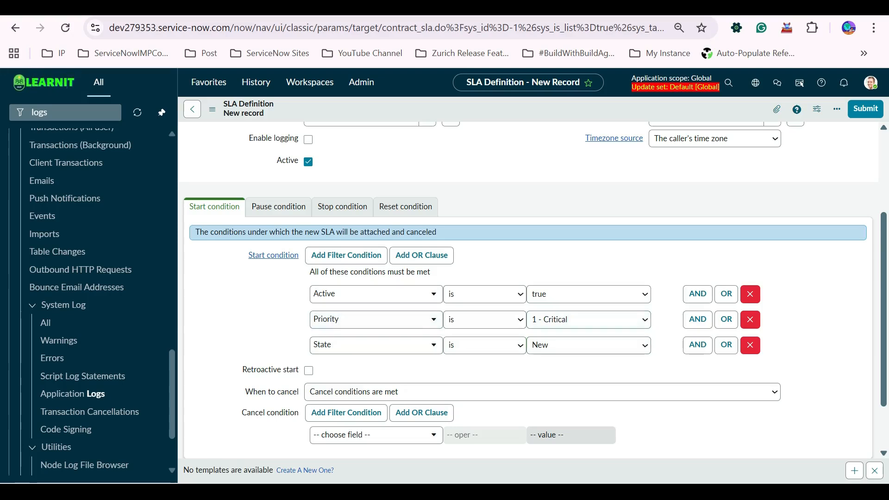
Review the Pause condition and Start condition tabs of the SLA definition form.
{"action": "left_click", "coordinate": [278, 207]}
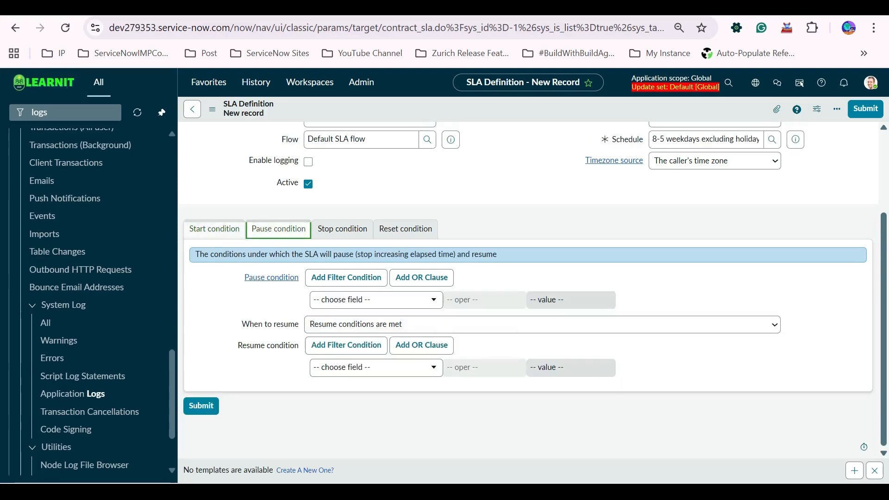
{"action": "left_click", "coordinate": [214, 229]}
{"action": "left_click", "coordinate": [278, 228]}
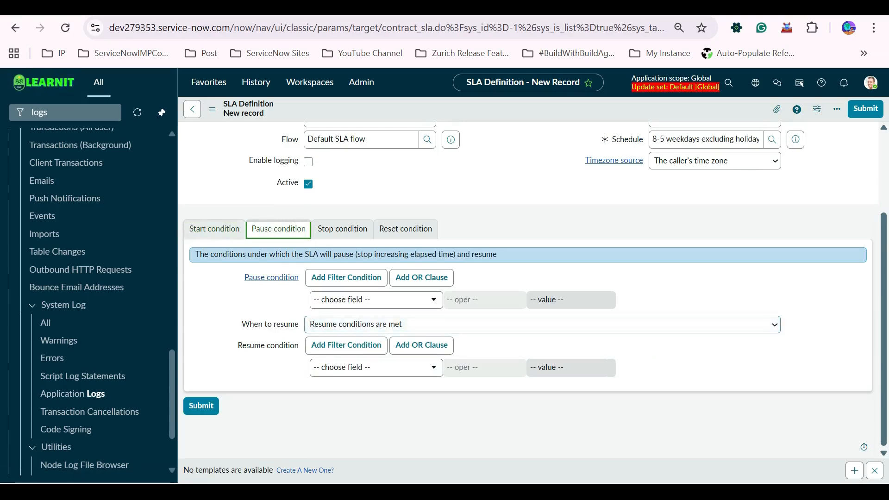
{"action": "left_click", "coordinate": [215, 228]}
{"action": "left_click", "coordinate": [278, 229]}
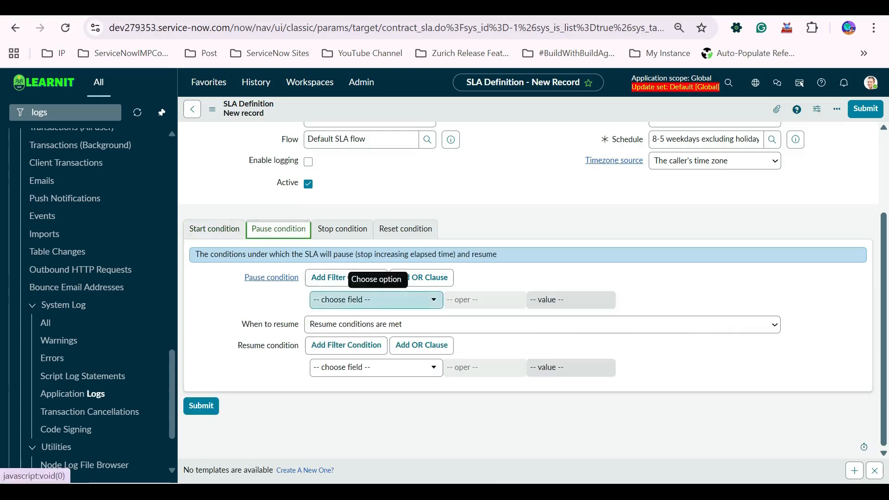
{"action": "left_click", "coordinate": [215, 229]}
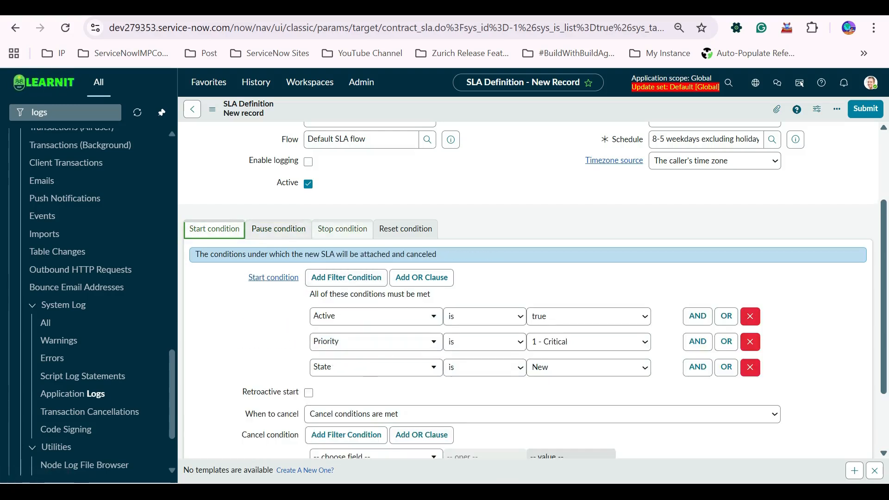
{"action": "scroll", "coordinate": [451, 259], "scroll_direction": "up", "scroll_amount": 3}
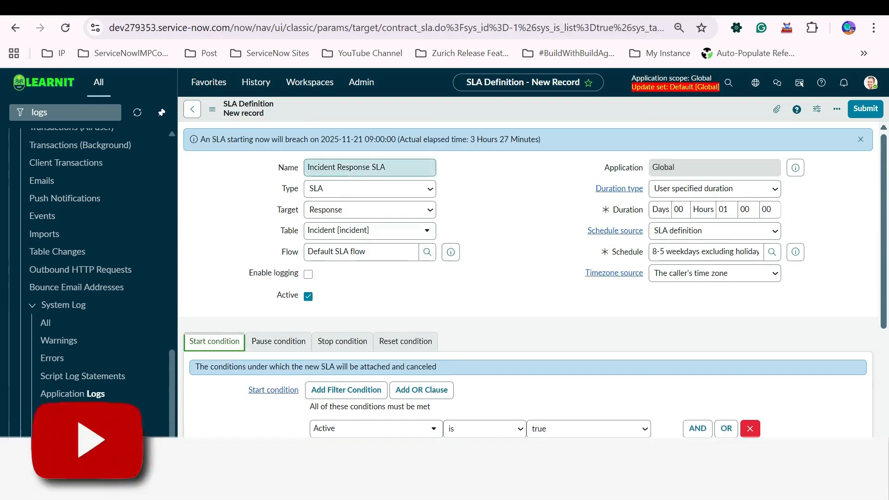
{"action": "scroll", "coordinate": [398, 185], "scroll_direction": "down", "scroll_amount": 4}
{"action": "scroll", "coordinate": [366, 188], "scroll_direction": "up", "scroll_amount": 3}
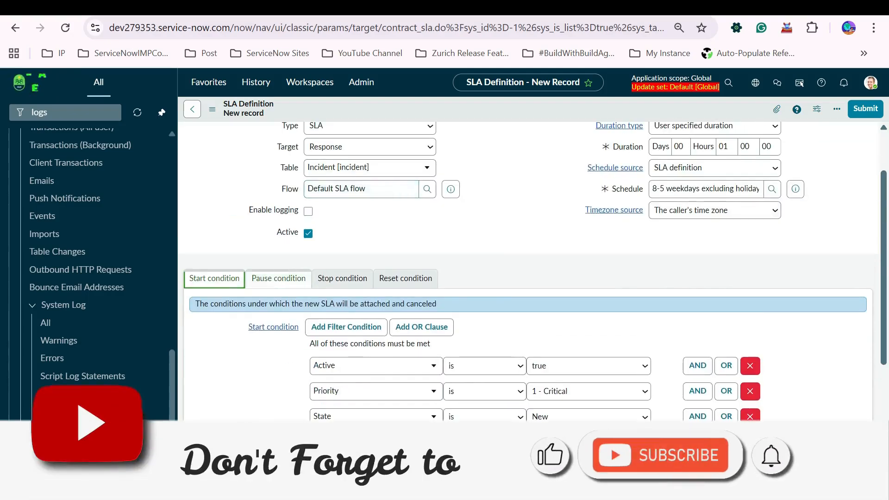
Add a stop condition that State is In Progress.
{"action": "left_click", "coordinate": [278, 279]}
{"action": "left_click", "coordinate": [214, 278]}
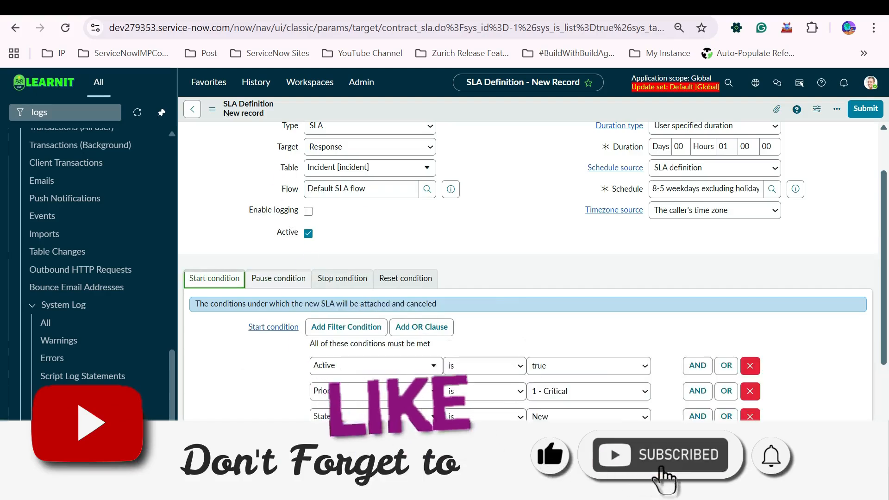
{"action": "left_click", "coordinate": [342, 278]}
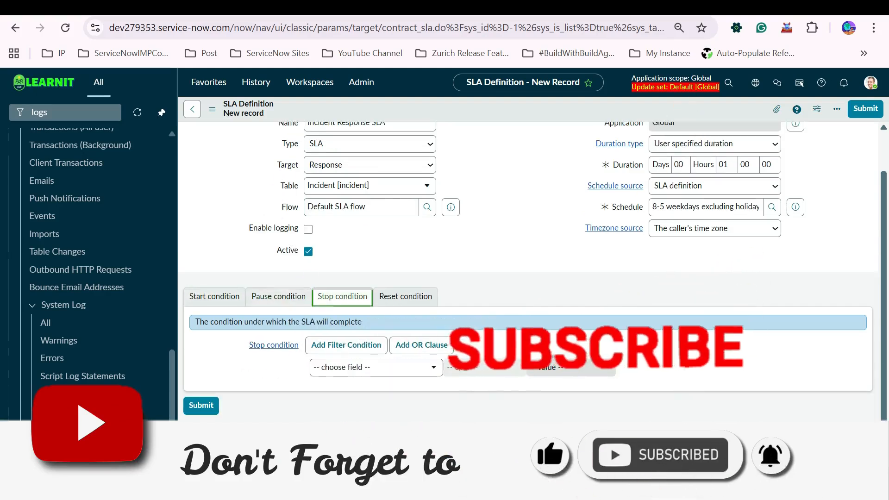
{"action": "left_click", "coordinate": [375, 368]}
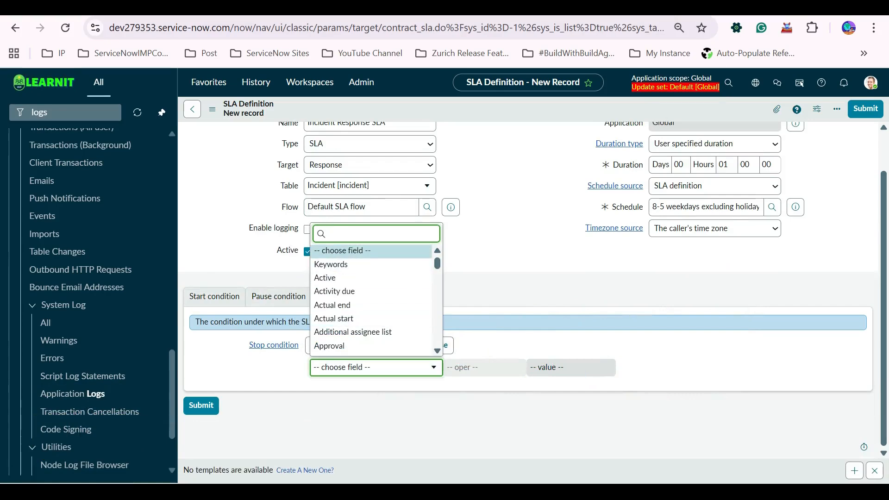
{"action": "type", "text": "statw"}
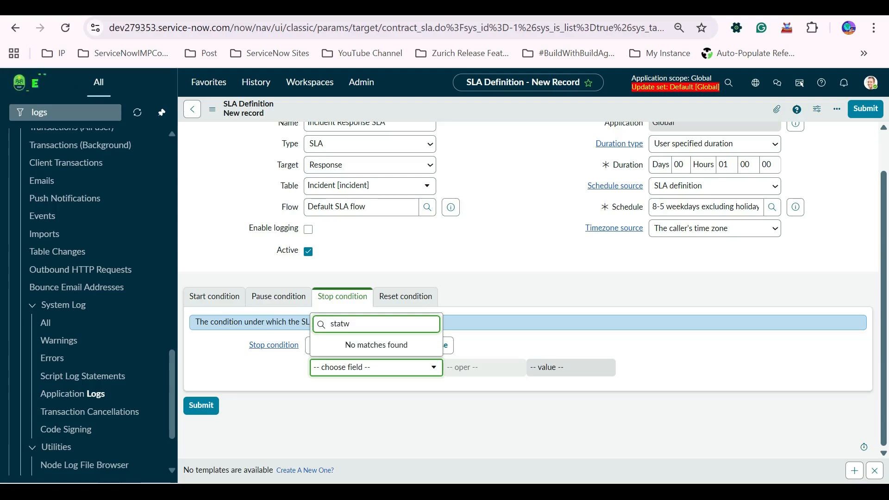
{"action": "key", "text": "BackSpace"}
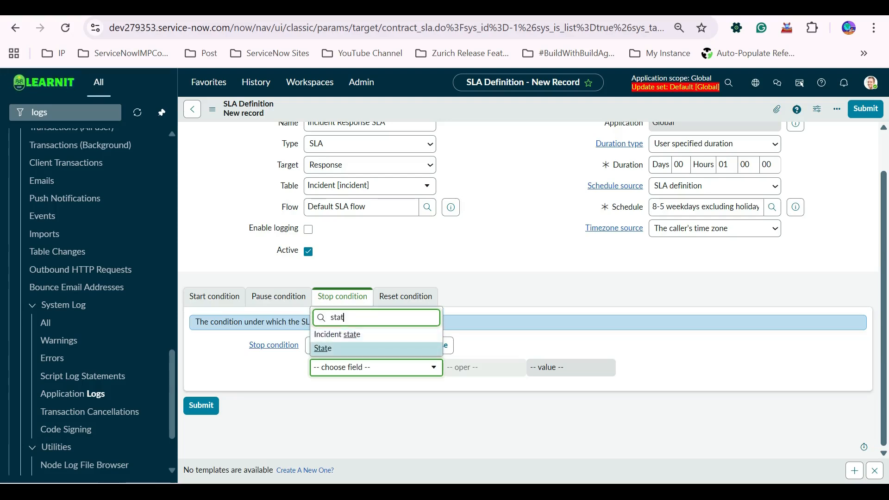
{"action": "left_click", "coordinate": [343, 349]}
{"action": "left_click", "coordinate": [574, 368]}
{"action": "key", "text": "Down"}
{"action": "key", "text": "Down"}
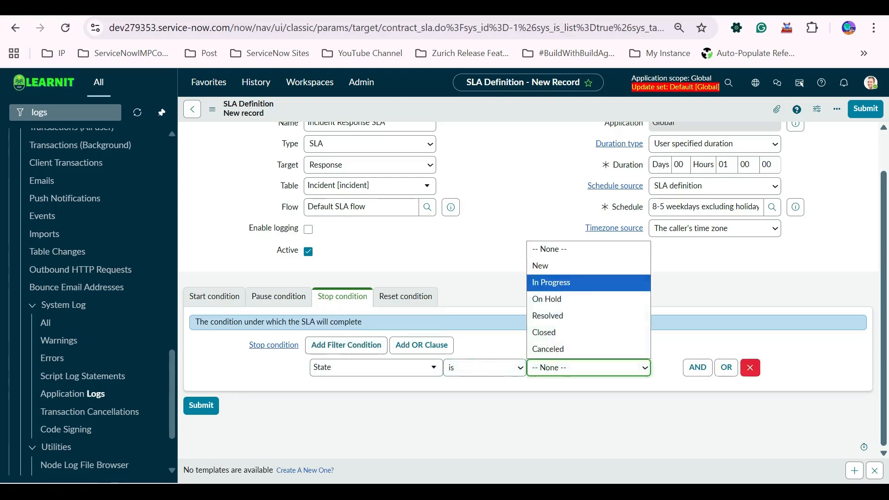
{"action": "key", "text": "Return"}
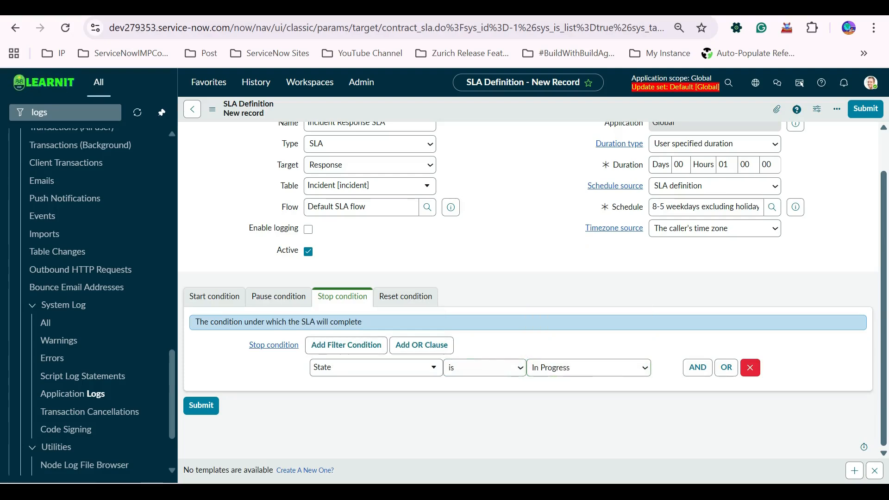
On the start condition tab, enable Retroactive start with start set to Created, and clear Retroactive pause.
{"action": "left_click", "coordinate": [214, 296]}
{"action": "scroll", "coordinate": [214, 296], "scroll_direction": "down", "scroll_amount": 2}
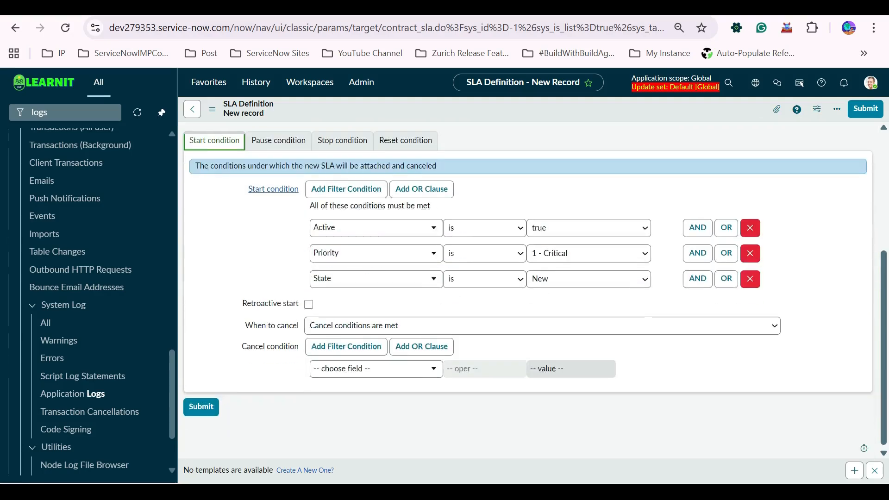
{"action": "scroll", "coordinate": [532, 287], "scroll_direction": "down", "scroll_amount": 3}
{"action": "scroll", "coordinate": [532, 287], "scroll_direction": "up", "scroll_amount": 5}
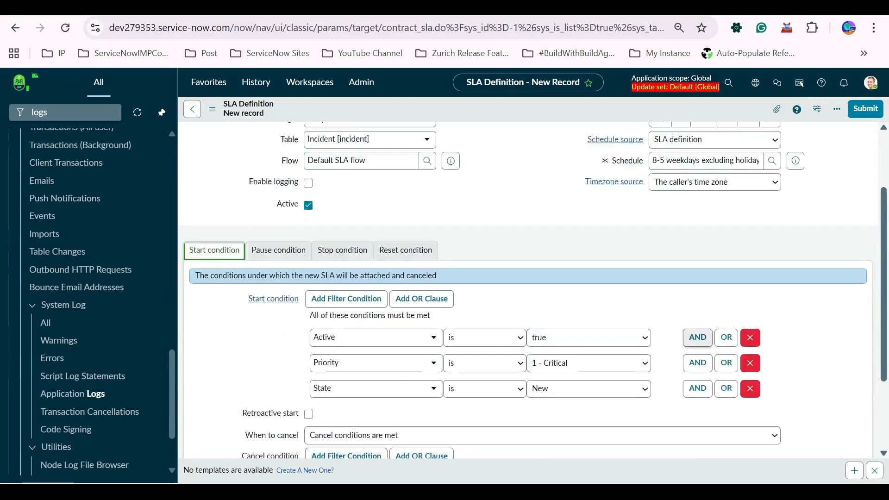
{"action": "scroll", "coordinate": [562, 283], "scroll_direction": "down", "scroll_amount": 4}
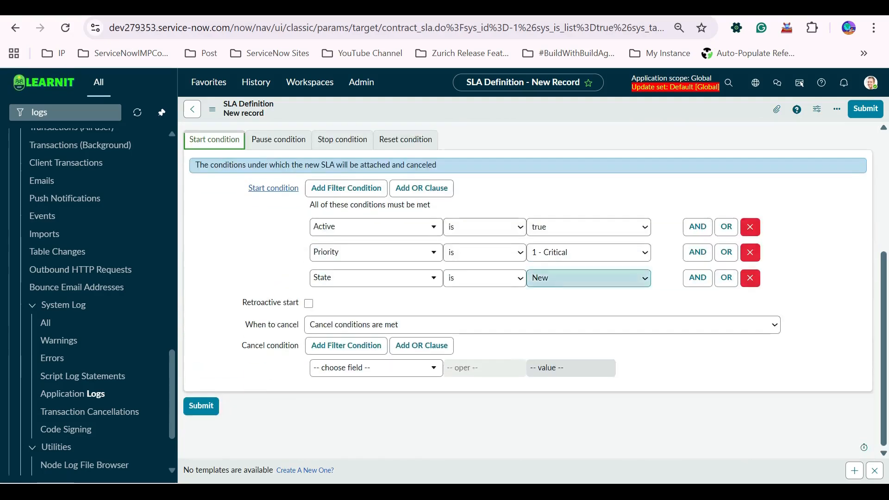
{"action": "scroll", "coordinate": [562, 283], "scroll_direction": "up", "scroll_amount": 3}
{"action": "scroll", "coordinate": [583, 300], "scroll_direction": "up", "scroll_amount": 1}
{"action": "scroll", "coordinate": [583, 301], "scroll_direction": "down", "scroll_amount": 4}
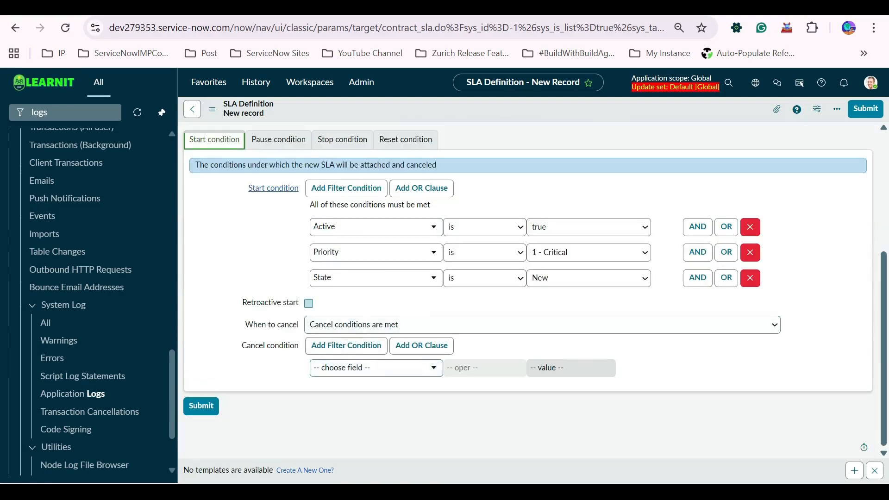
{"action": "mouse_move", "coordinate": [271, 302]}
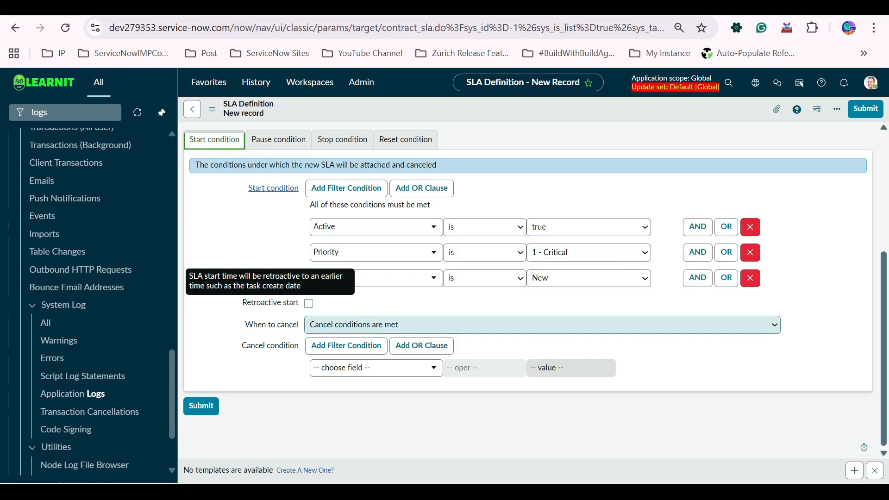
{"action": "left_click", "coordinate": [308, 303]}
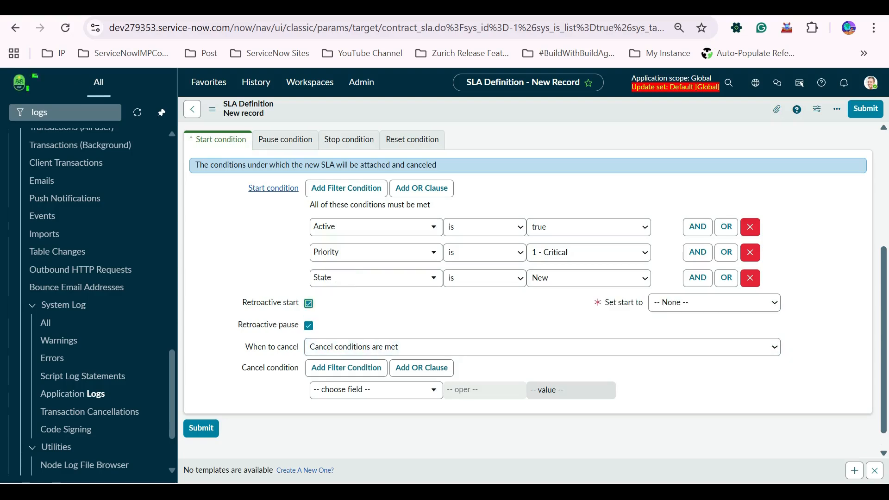
{"action": "left_click", "coordinate": [714, 302]}
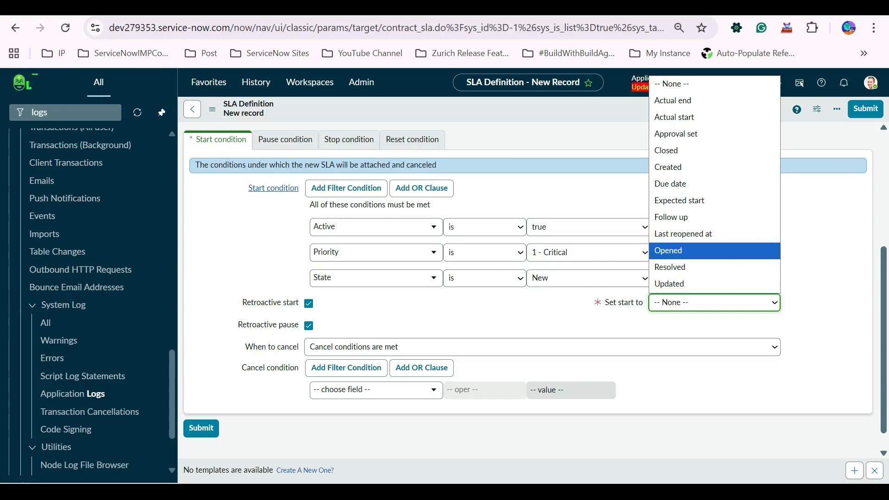
{"action": "left_click", "coordinate": [668, 167]}
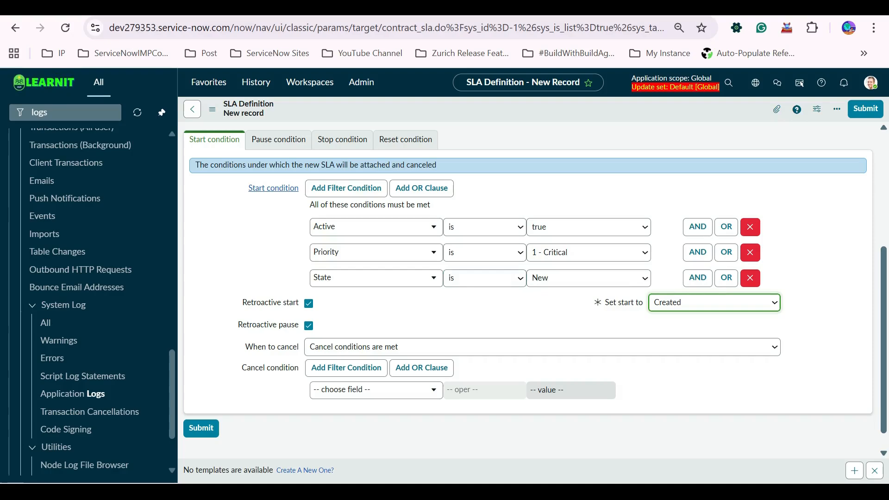
{"action": "left_click", "coordinate": [309, 326]}
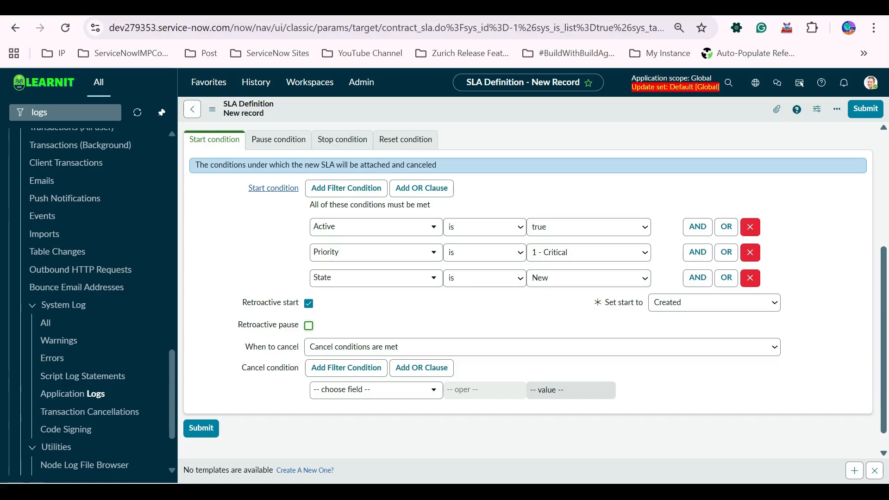
{"action": "key", "text": "shift+Tab"}
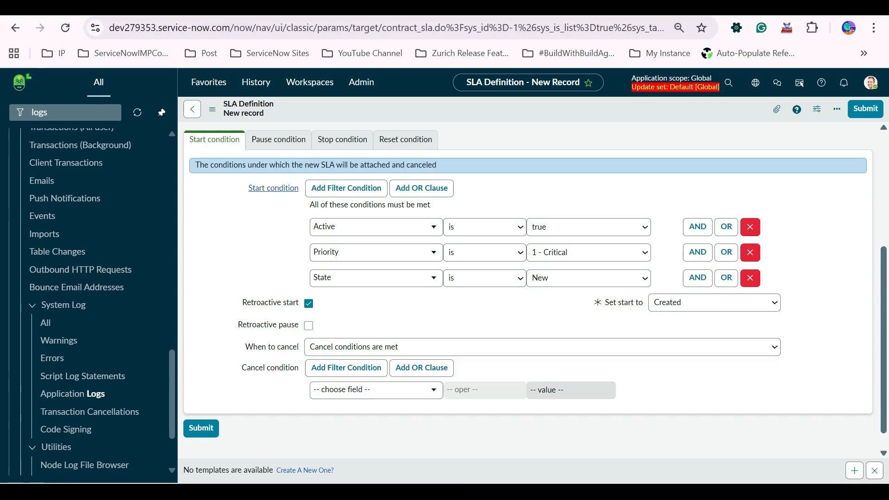
{"action": "key", "text": "space"}
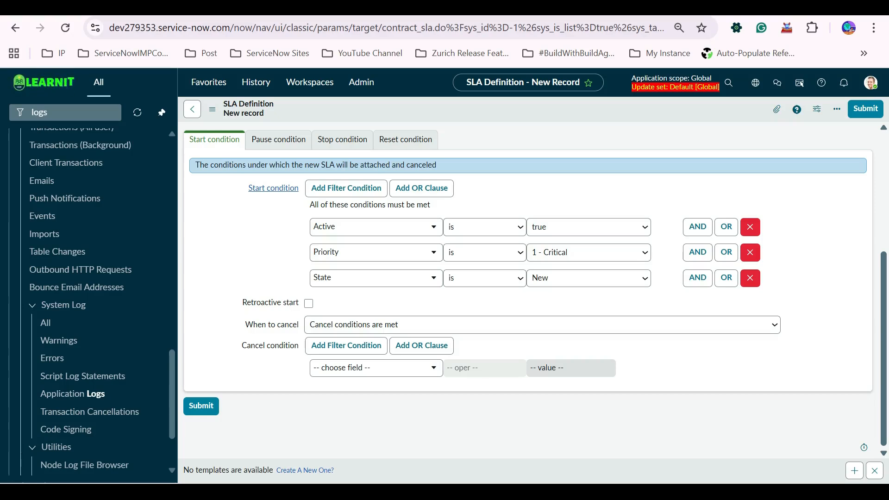
{"action": "left_click", "coordinate": [309, 303]}
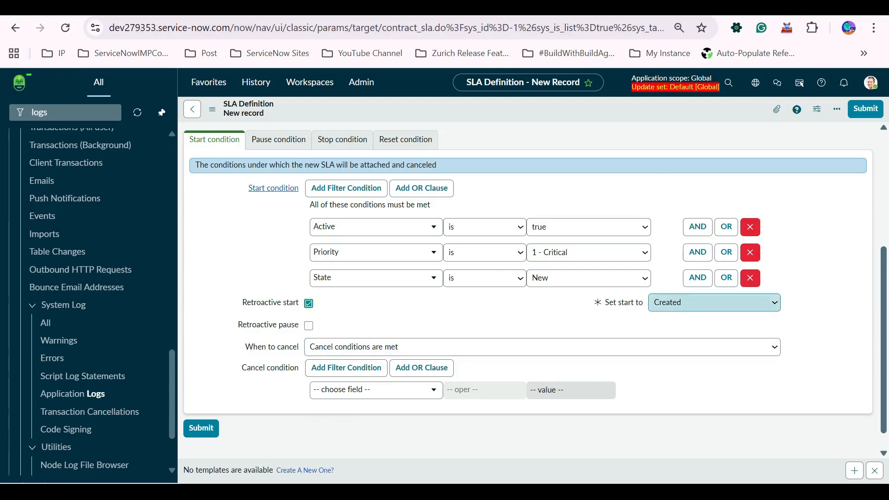
{"action": "left_click", "coordinate": [714, 302]}
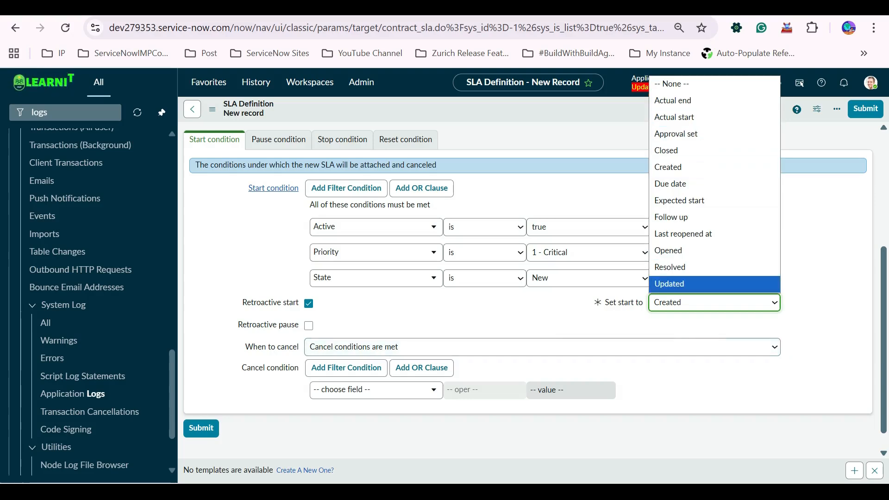
{"action": "key", "text": "Escape"}
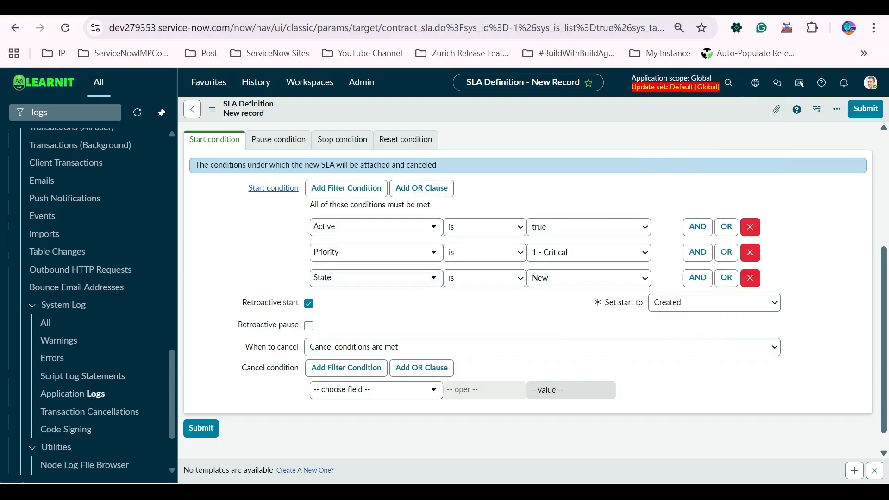
Save the SLA definition record.
{"action": "scroll", "coordinate": [528, 278], "scroll_direction": "up", "scroll_amount": 4}
{"action": "scroll", "coordinate": [528, 278], "scroll_direction": "down", "scroll_amount": 4}
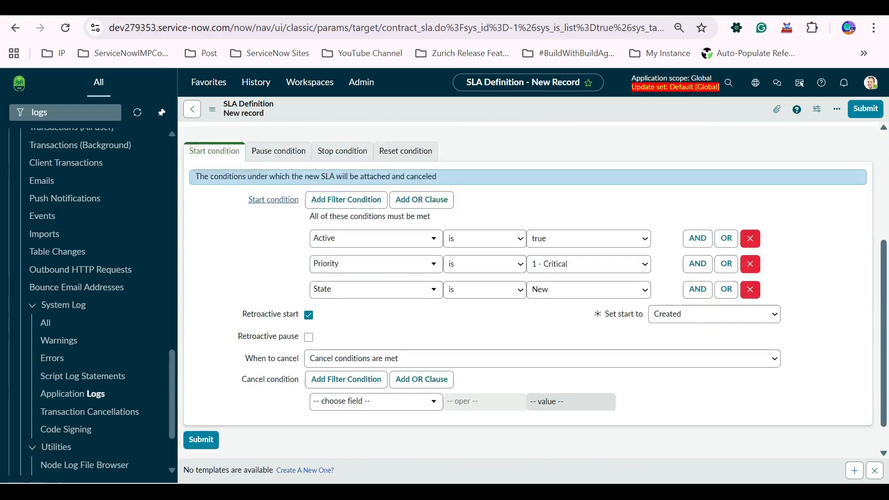
{"action": "scroll", "coordinate": [527, 277], "scroll_direction": "up", "scroll_amount": 4}
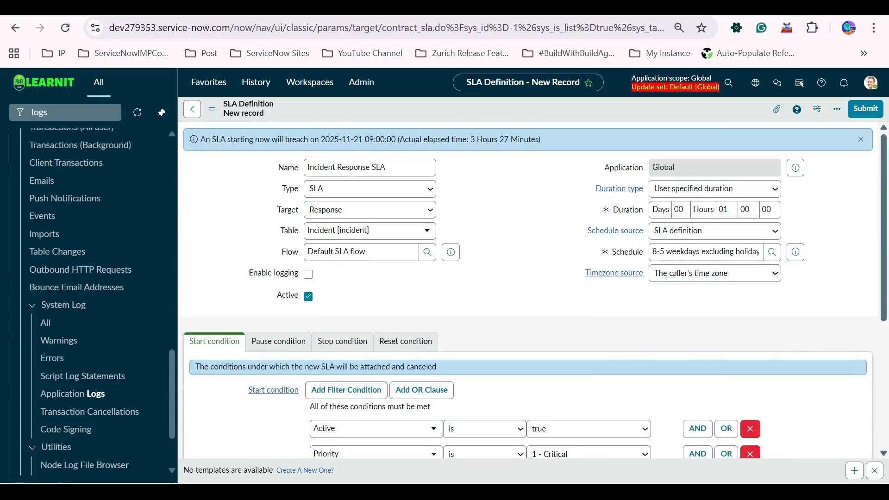
{"action": "right_click", "coordinate": [570, 112]}
{"action": "left_click", "coordinate": [590, 118]}
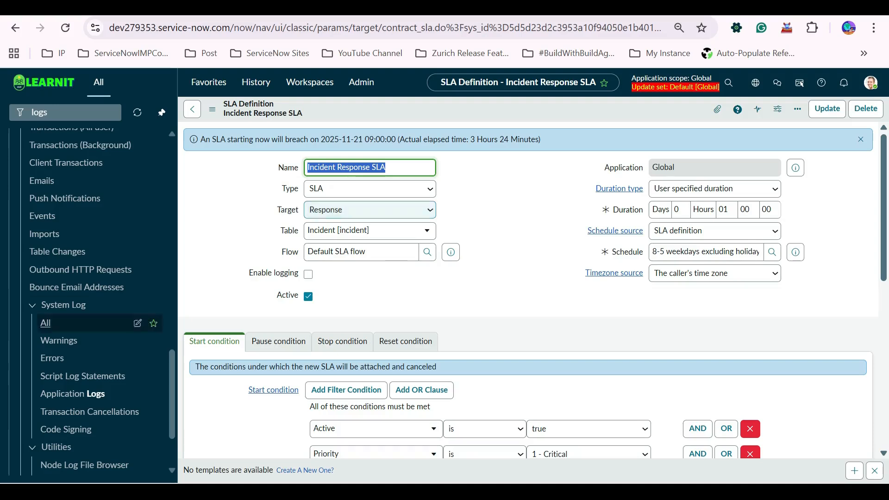
Filter the navigator for incident, open all Incidents and start a new incident record.
{"action": "left_click", "coordinate": [65, 112]}
{"action": "type", "text": "incide"}
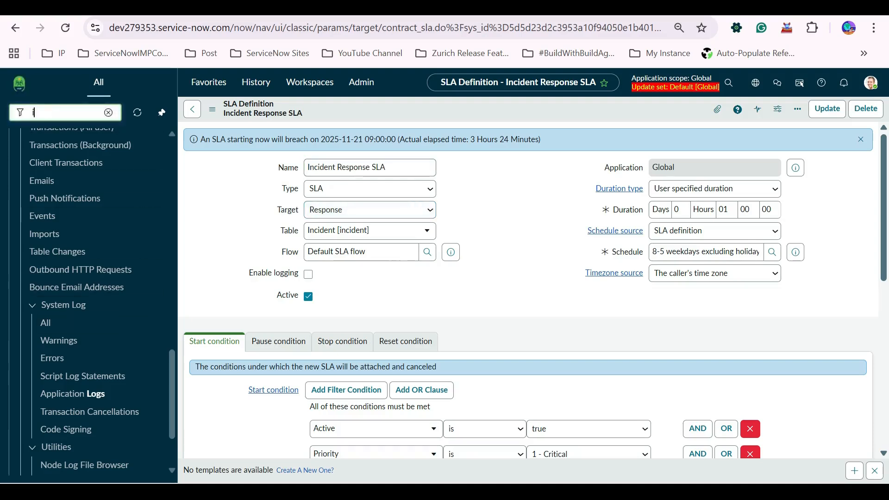
{"action": "type", "text": "nt"}
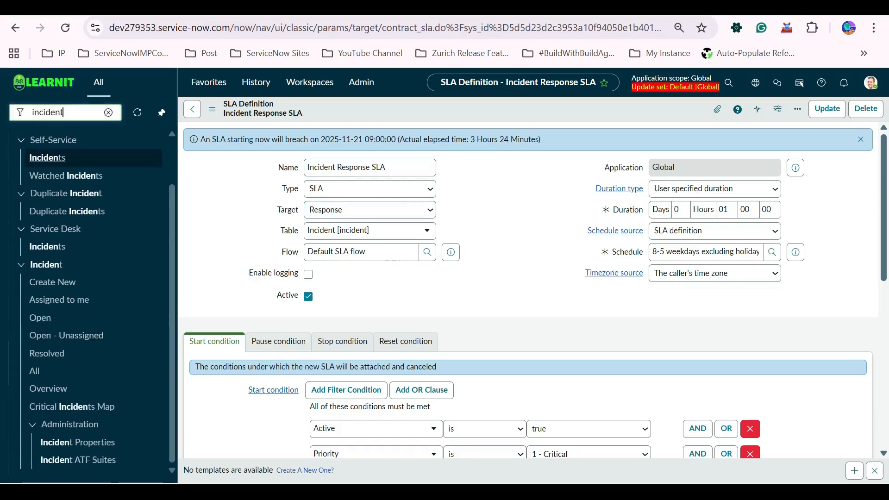
{"action": "key", "text": "Down"}
{"action": "key", "text": "Down"}
{"action": "key", "text": "Down"}
{"action": "key", "text": "Down"}
{"action": "key", "text": "Down"}
{"action": "key", "text": "Down"}
{"action": "key", "text": "Down"}
{"action": "key", "text": "Down"}
{"action": "key", "text": "Down"}
{"action": "key", "text": "Down"}
{"action": "key", "text": "Down"}
{"action": "key", "text": "Down"}
{"action": "key", "text": "Return"}
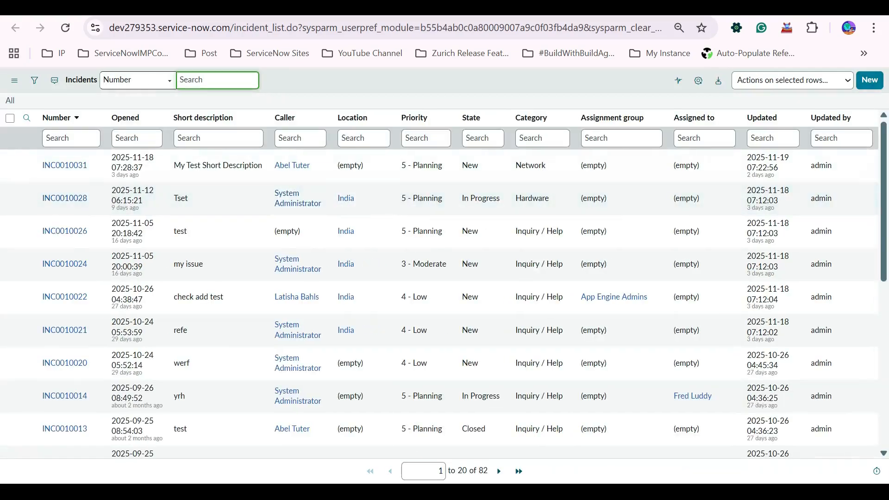
{"action": "left_click", "coordinate": [869, 80]}
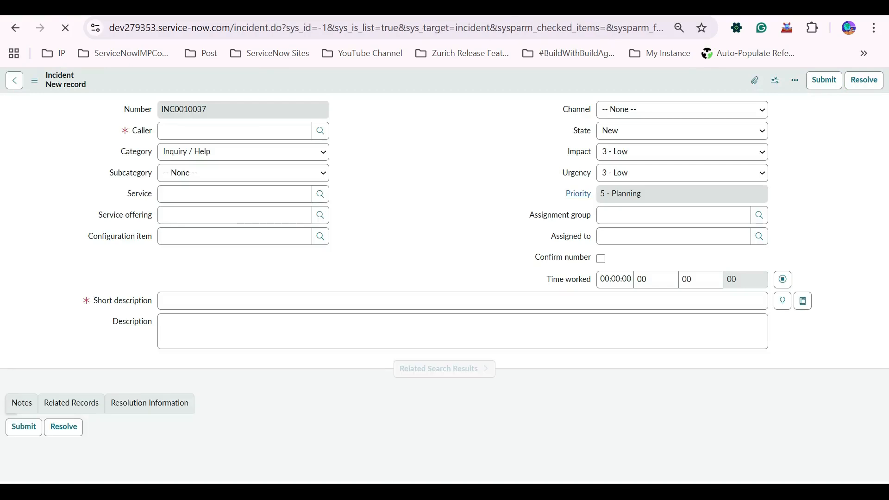
Select the caller for the incident and enter the short description Test.
{"action": "key", "text": "Down"}
{"action": "key", "text": "Return"}
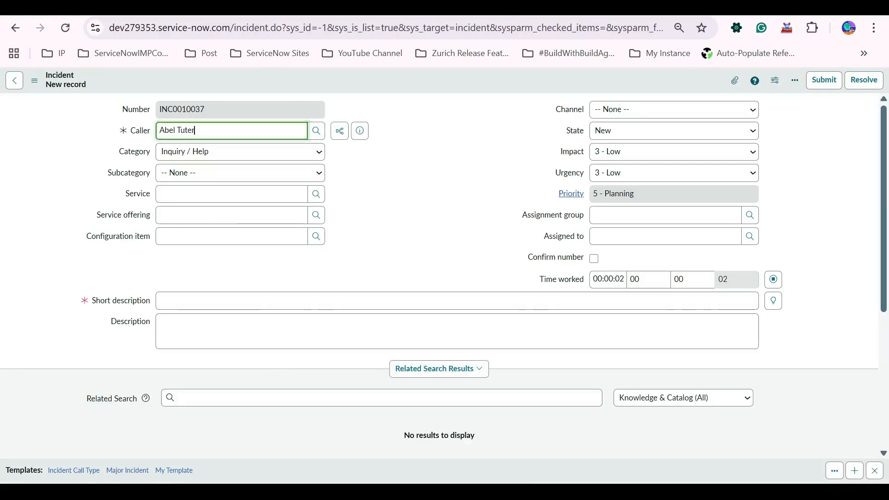
{"action": "left_click", "coordinate": [159, 300]}
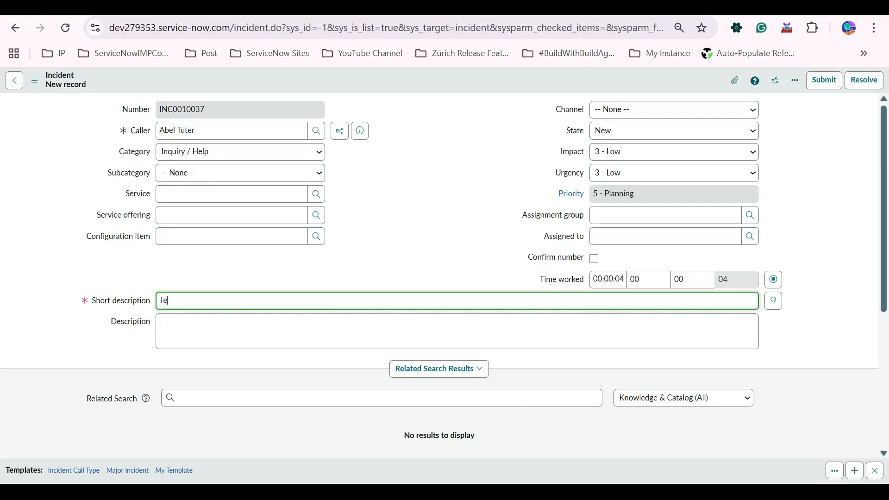
{"action": "left_click", "coordinate": [665, 236]}
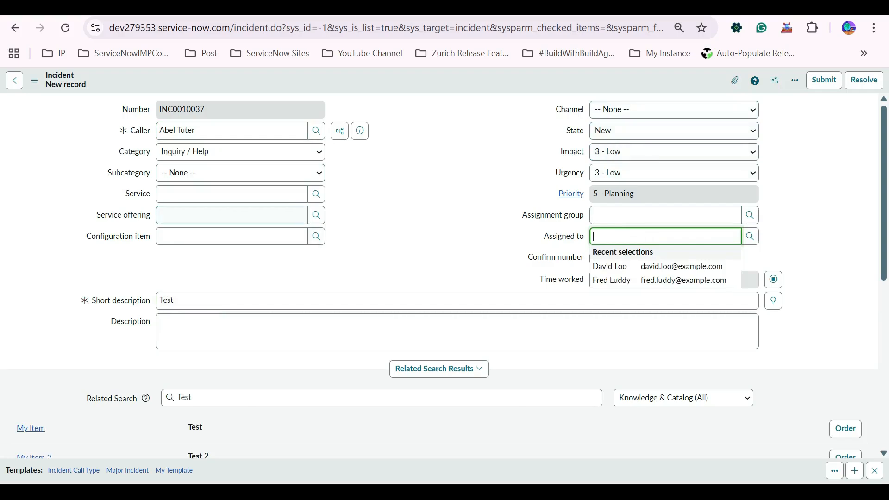
Set the incident's Impact and Urgency both to 1 - High.
{"action": "key", "text": "shift+Tab"}
{"action": "key", "text": "shift+Tab"}
{"action": "key", "text": "shift+Tab"}
{"action": "key", "text": "shift+Tab"}
{"action": "key", "text": "alt+Down"}
{"action": "key", "text": "Up"}
{"action": "key", "text": "Return"}
{"action": "key", "text": "Tab"}
{"action": "key", "text": "alt+Down"}
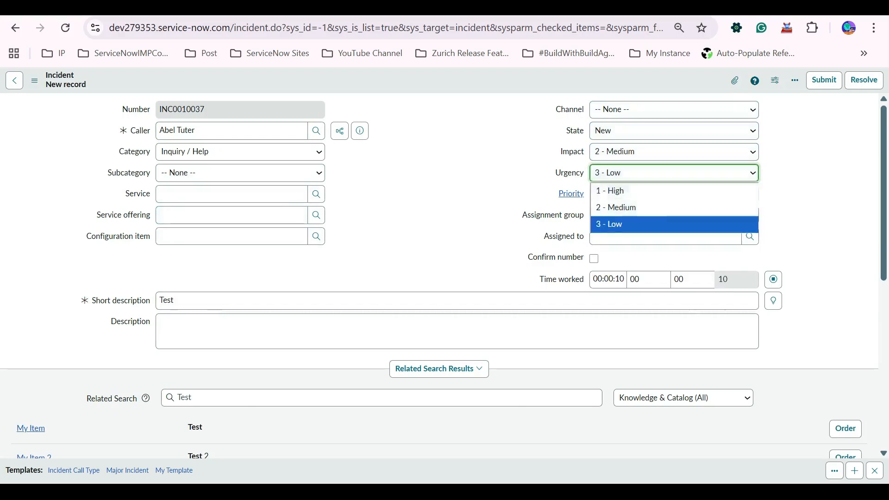
{"action": "key", "text": "Up"}
{"action": "key", "text": "Up"}
{"action": "key", "text": "Return"}
{"action": "key", "text": "shift+Tab"}
{"action": "key", "text": "alt+Down"}
{"action": "key", "text": "Up"}
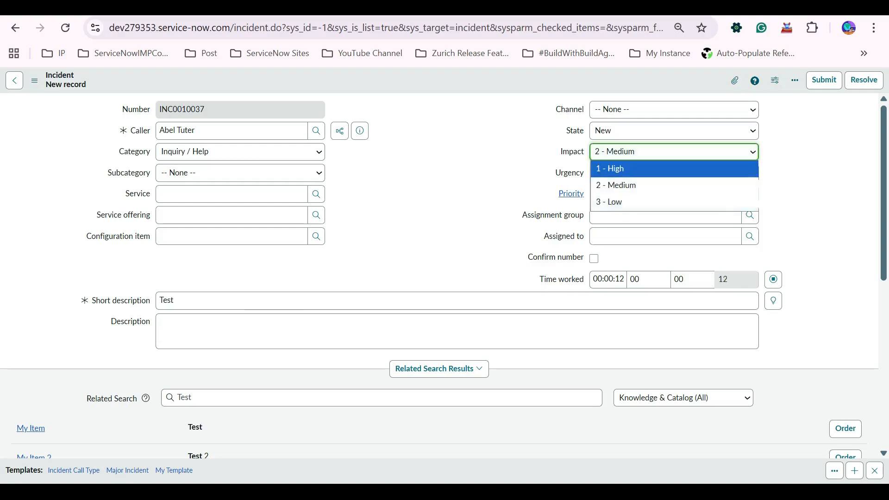
{"action": "key", "text": "Return"}
Save the new incident record.
{"action": "scroll", "coordinate": [439, 278], "scroll_direction": "down", "scroll_amount": 5}
{"action": "scroll", "coordinate": [440, 278], "scroll_direction": "up", "scroll_amount": 5}
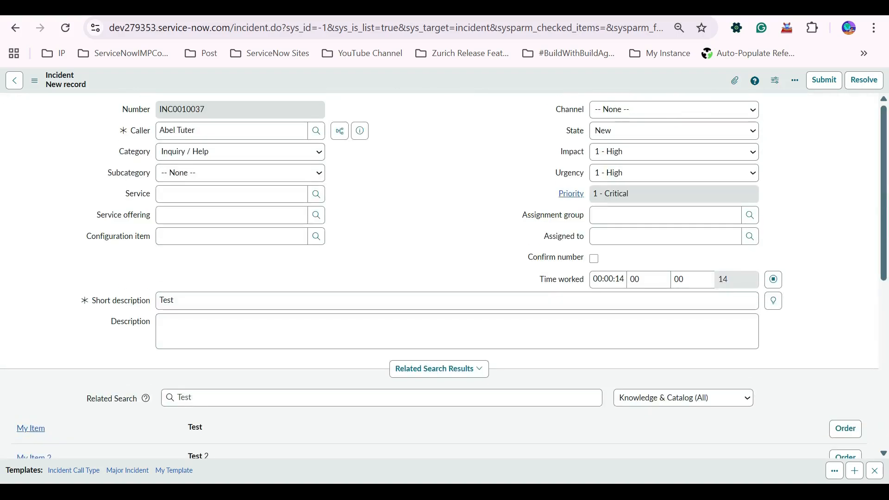
{"action": "right_click", "coordinate": [376, 75]}
{"action": "left_click", "coordinate": [409, 161]}
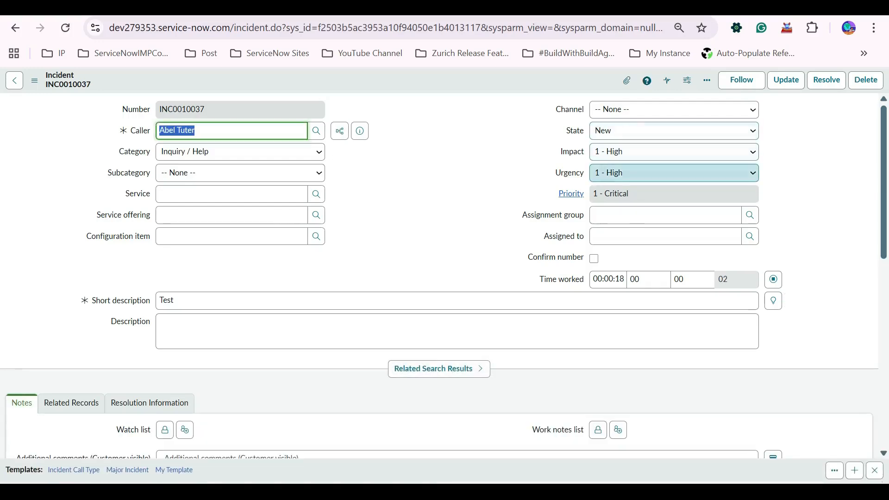
Review the SLAs attached to the incident in its Task SLAs list.
{"action": "scroll", "coordinate": [440, 255], "scroll_direction": "down", "scroll_amount": 13}
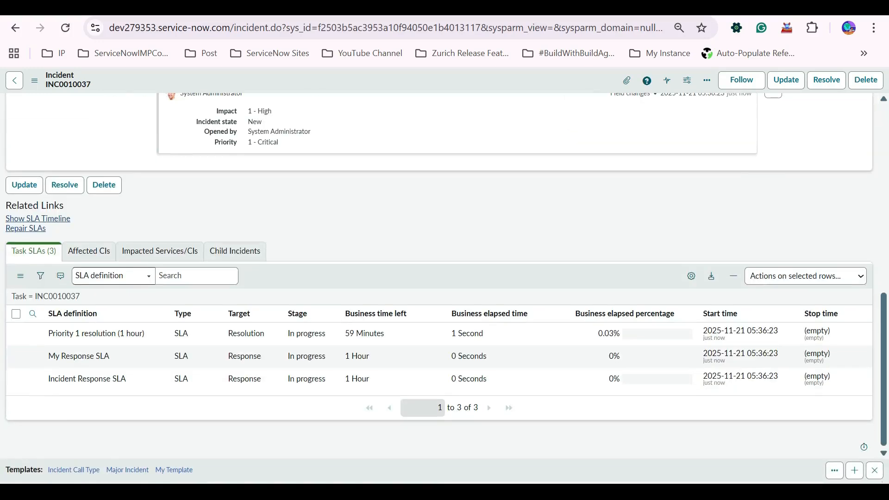
{"action": "left_click", "coordinate": [246, 334]}
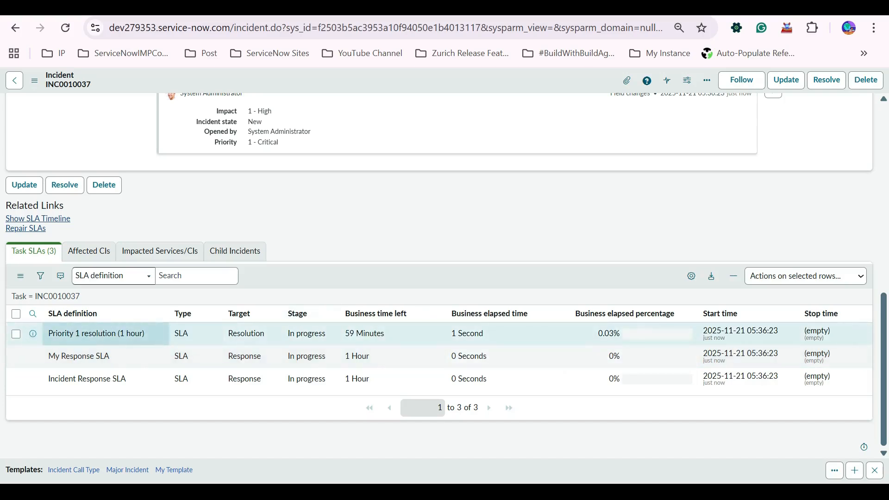
{"action": "left_click", "coordinate": [87, 378]}
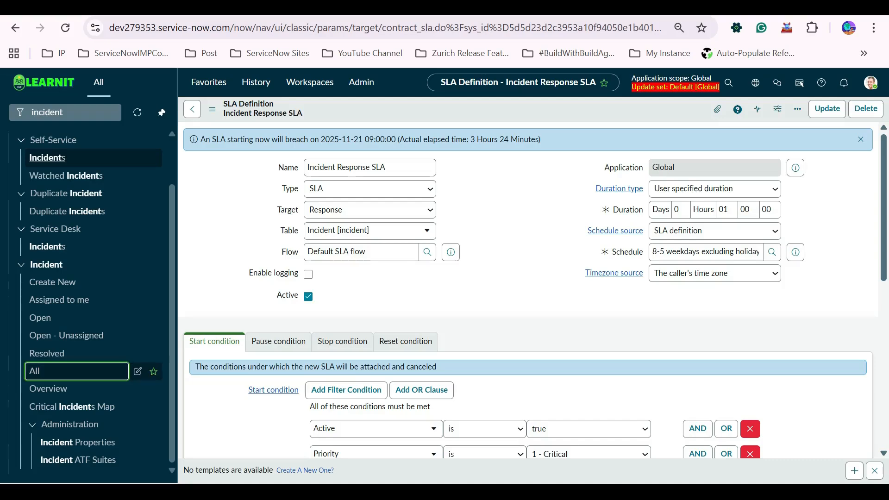
{"action": "triple_click", "coordinate": [356, 168]}
{"action": "key", "text": "ctrl+Tab"}
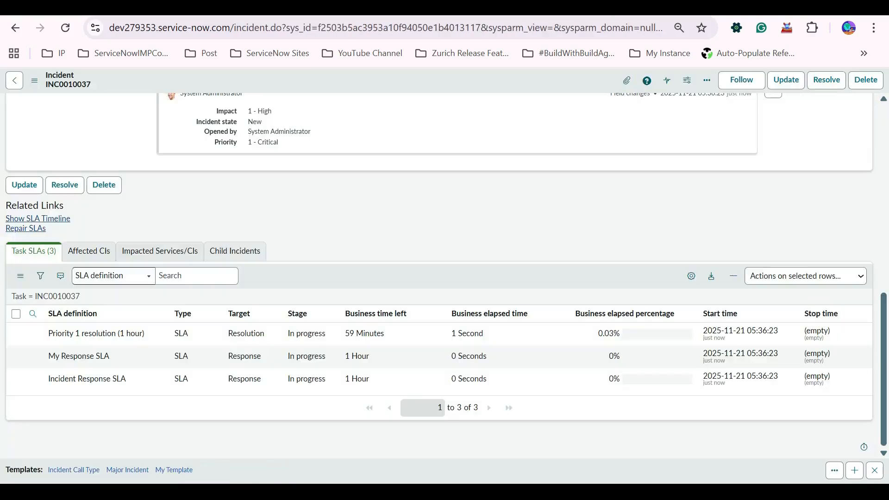
{"action": "left_click_drag", "start_coordinate": [128, 379], "coordinate": [35, 378]}
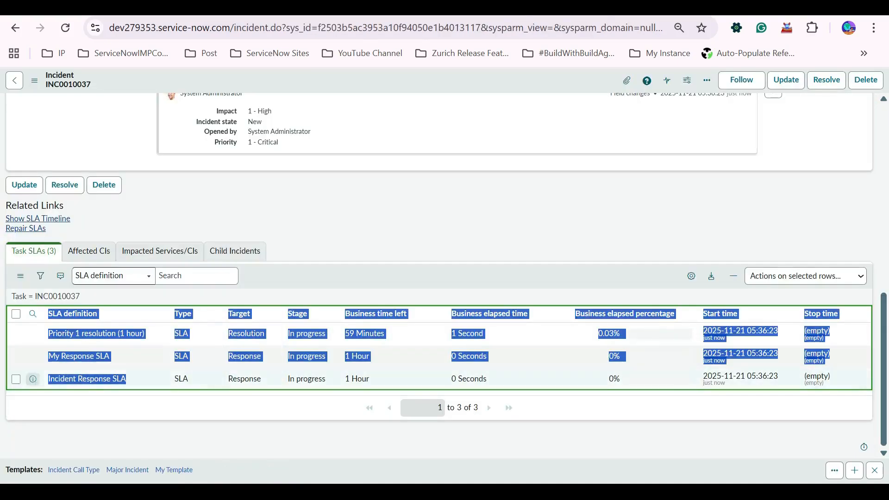
{"action": "left_click", "coordinate": [120, 435]}
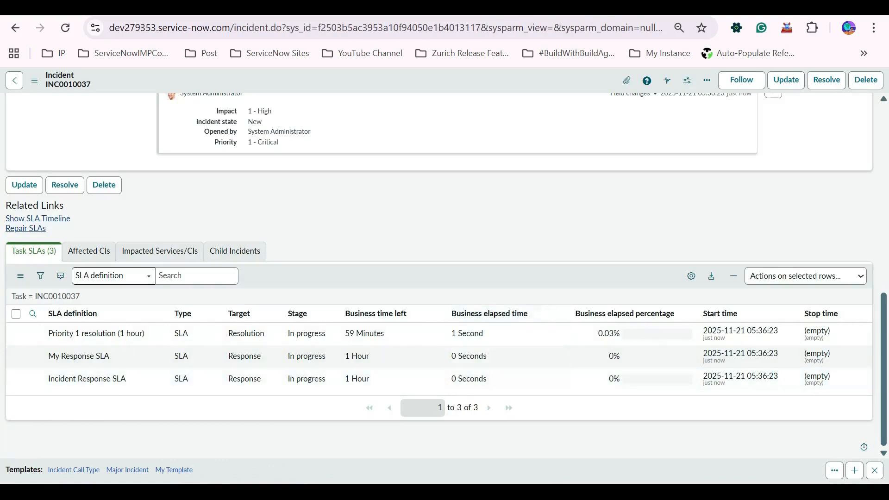
{"action": "right_click", "coordinate": [521, 280]}
{"action": "left_click", "coordinate": [552, 299]}
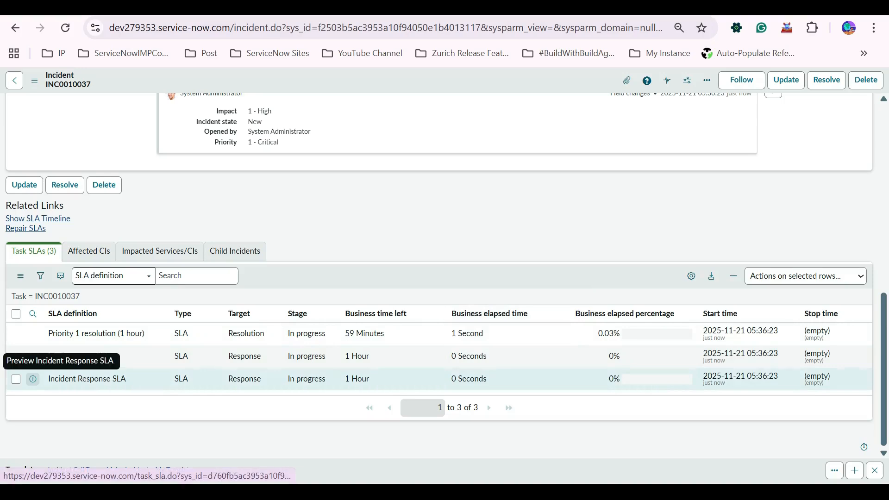
{"action": "scroll", "coordinate": [33, 379], "scroll_direction": "up", "scroll_amount": 15}
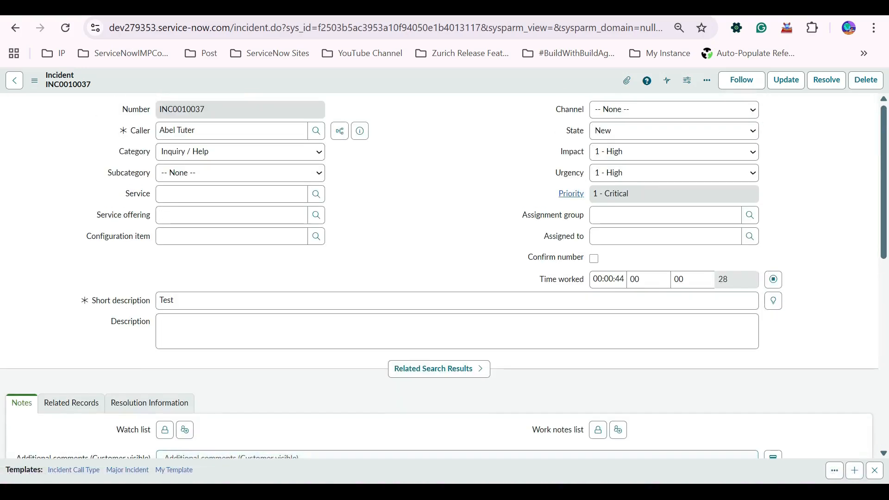
Set the incident's assignment group to Service Desk.
{"action": "left_click", "coordinate": [665, 214]}
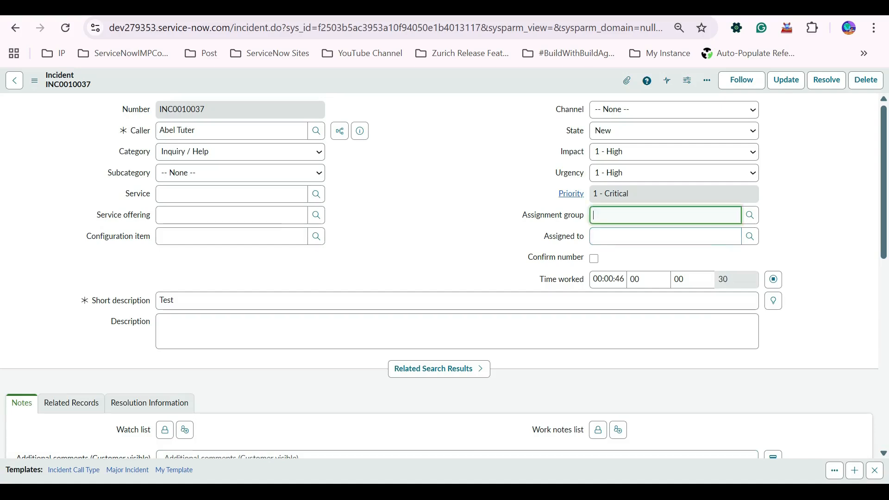
{"action": "left_click", "coordinate": [615, 269]}
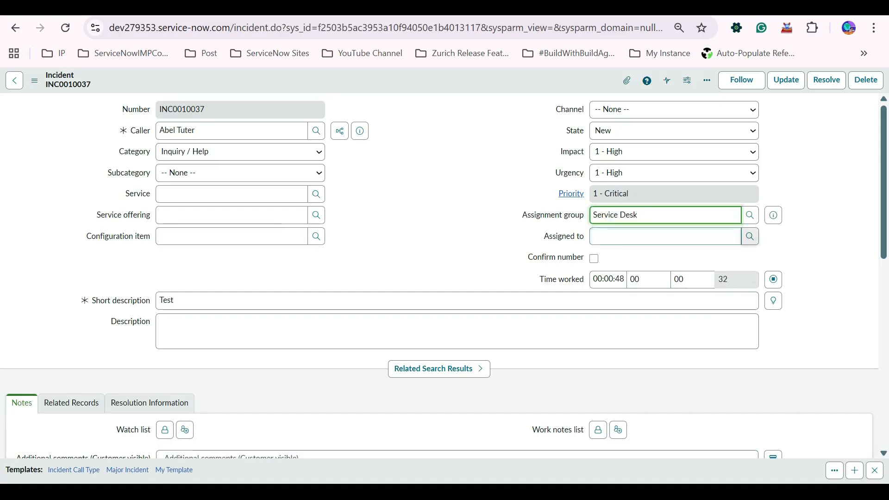
{"action": "left_click", "coordinate": [749, 237]}
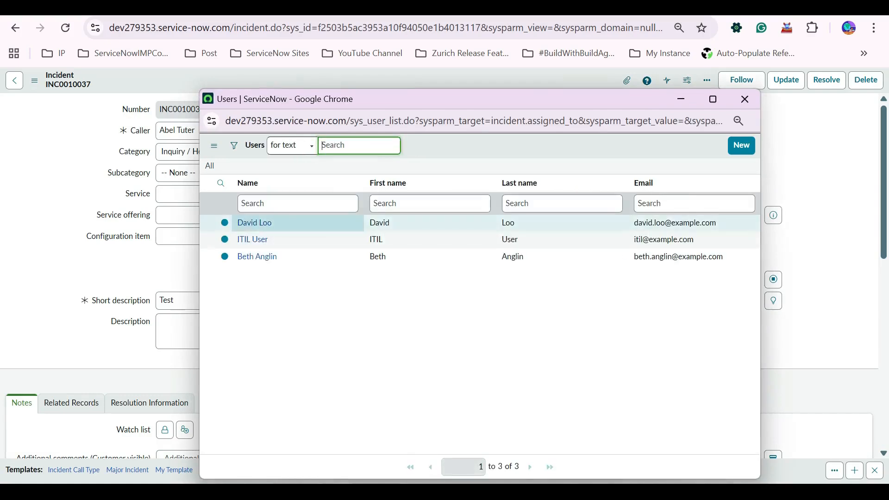
{"action": "left_click", "coordinate": [744, 99]}
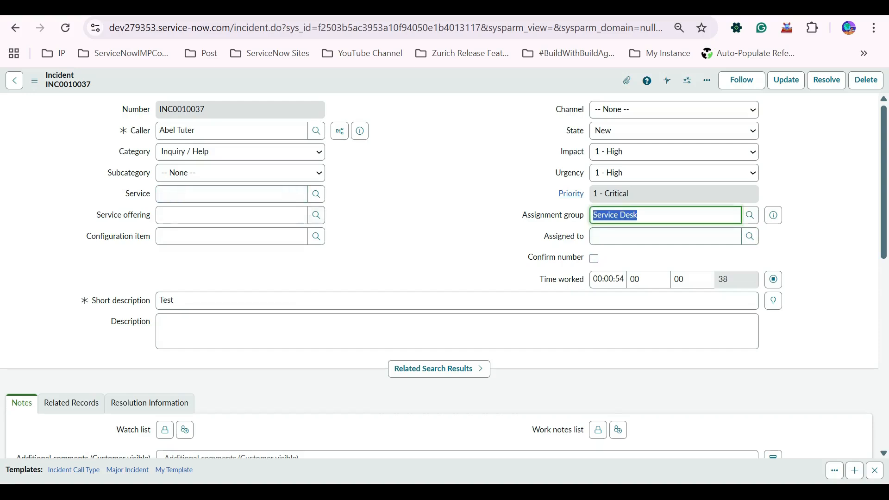
{"action": "left_click", "coordinate": [665, 236]}
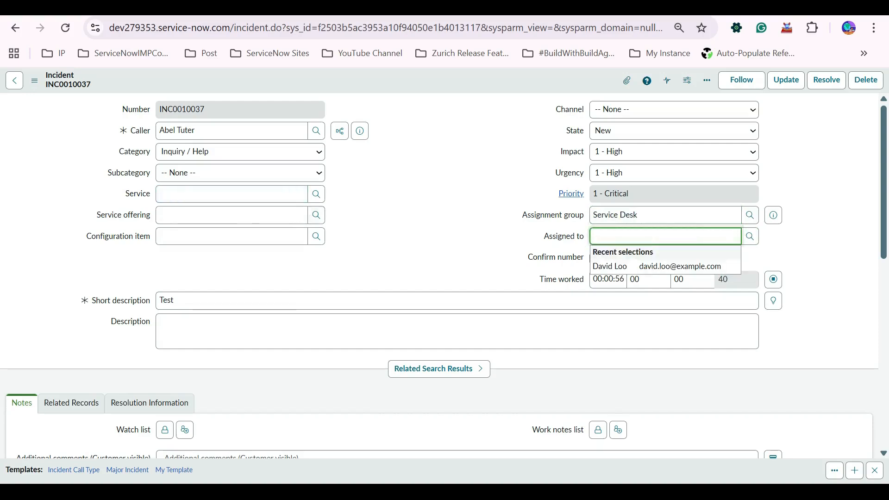
Change the incident's state to In Progress and save the record.
{"action": "left_click", "coordinate": [674, 131]}
{"action": "left_click", "coordinate": [621, 167]}
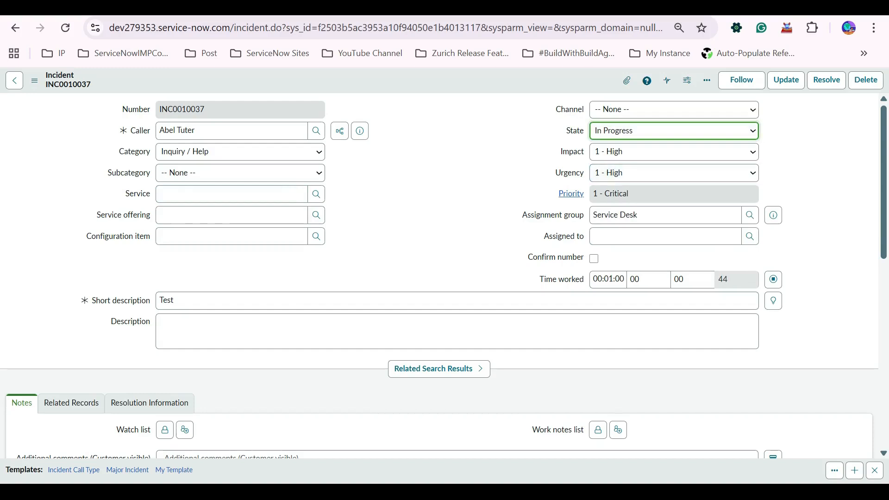
{"action": "right_click", "coordinate": [398, 83]}
{"action": "left_click", "coordinate": [410, 88]}
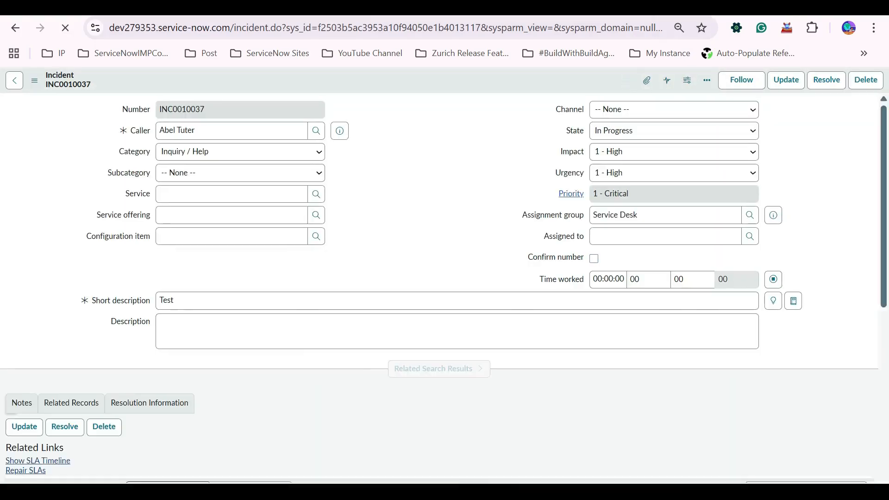
Check the Task SLAs list for the stages and stop times of the response SLAs.
{"action": "scroll", "coordinate": [439, 278], "scroll_direction": "down", "scroll_amount": 10}
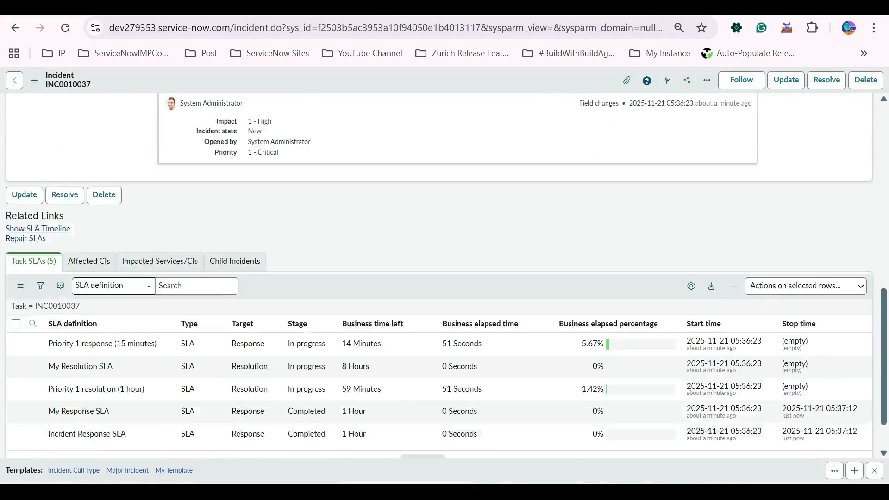
{"action": "scroll", "coordinate": [375, 269], "scroll_direction": "down", "scroll_amount": 1}
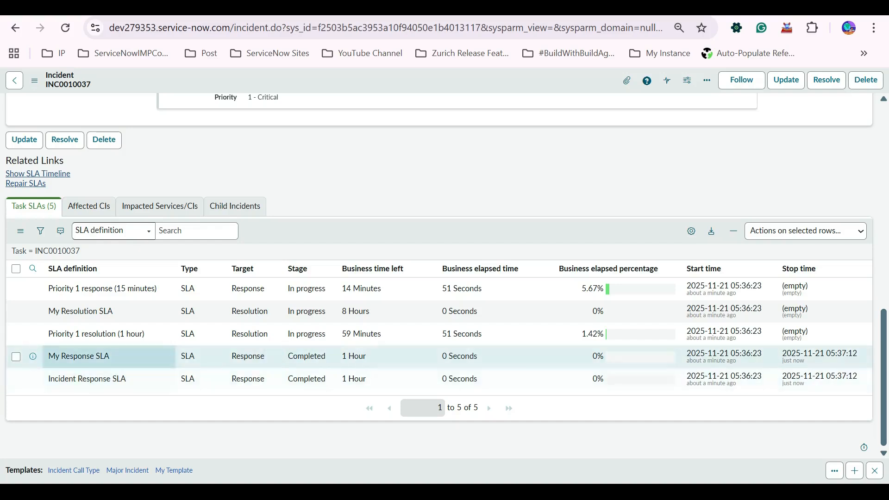
{"action": "left_click_drag", "start_coordinate": [231, 357], "coordinate": [268, 380]}
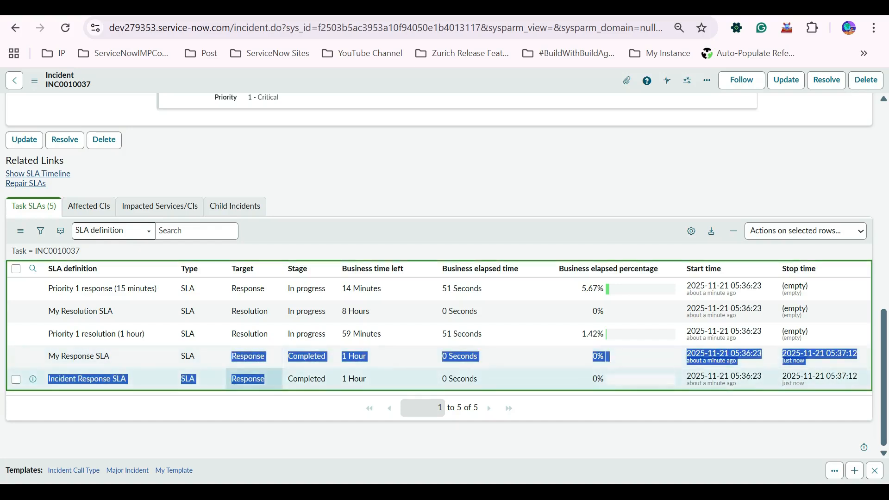
{"action": "left_click", "coordinate": [273, 434]}
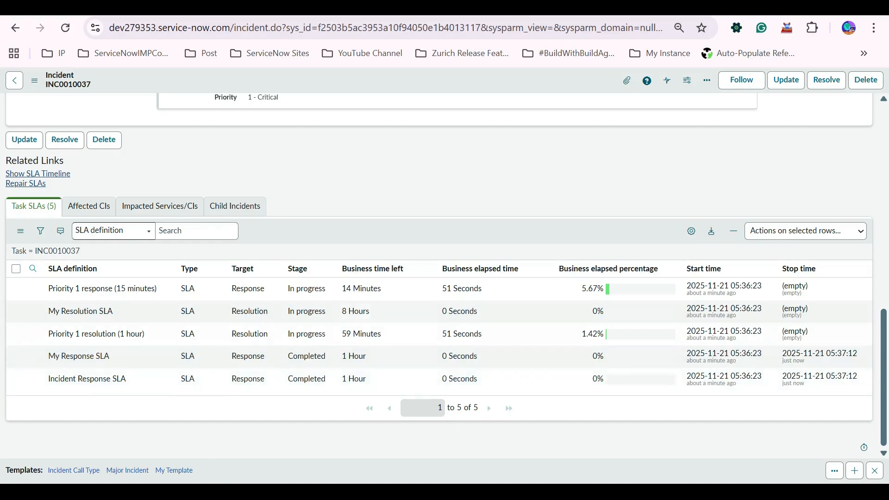
{"action": "right_click", "coordinate": [296, 233]}
{"action": "left_click", "coordinate": [327, 253]}
{"action": "scroll", "coordinate": [439, 275], "scroll_direction": "up", "scroll_amount": 10}
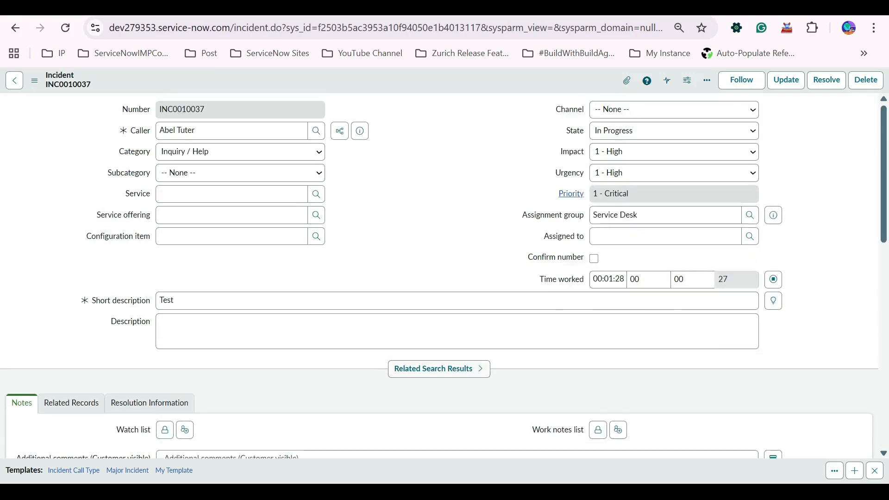
Set the incident's state back to New and save the record.
{"action": "left_click", "coordinate": [673, 131]}
{"action": "left_click", "coordinate": [606, 148]}
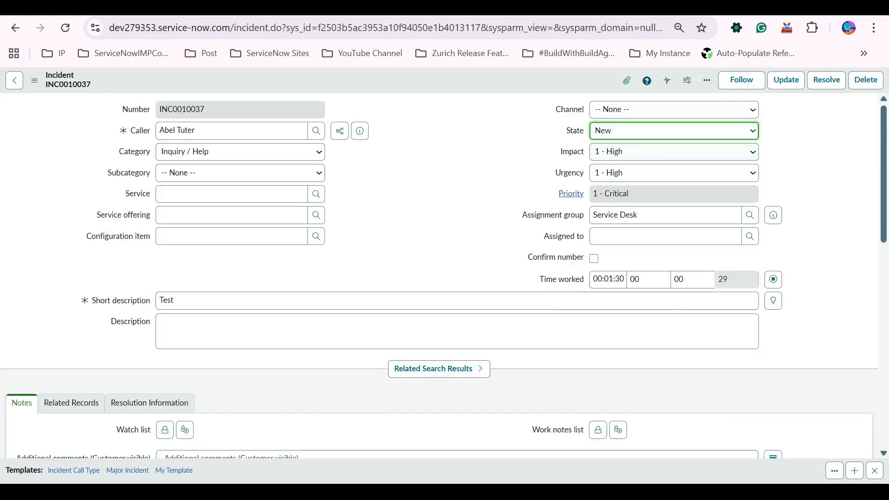
{"action": "right_click", "coordinate": [410, 80]}
{"action": "left_click", "coordinate": [430, 87]}
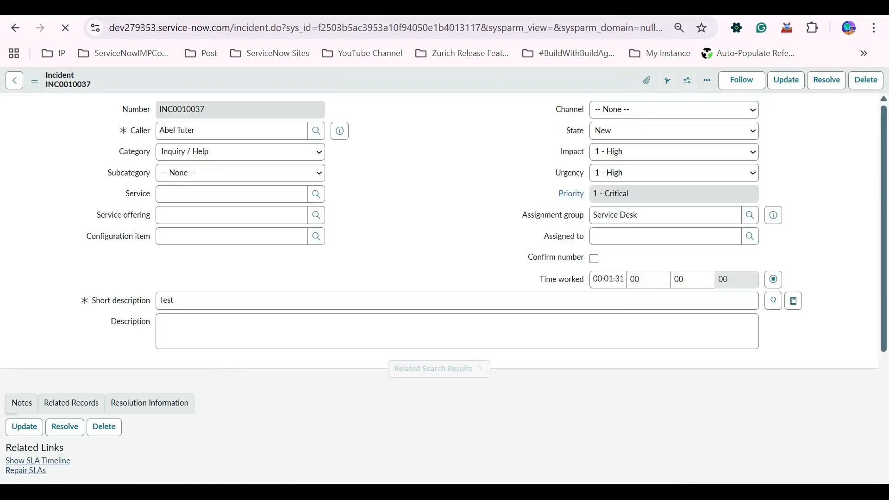
Review the Task SLAs list again for the Incident Response SLA entries.
{"action": "scroll", "coordinate": [439, 276], "scroll_direction": "down", "scroll_amount": 12}
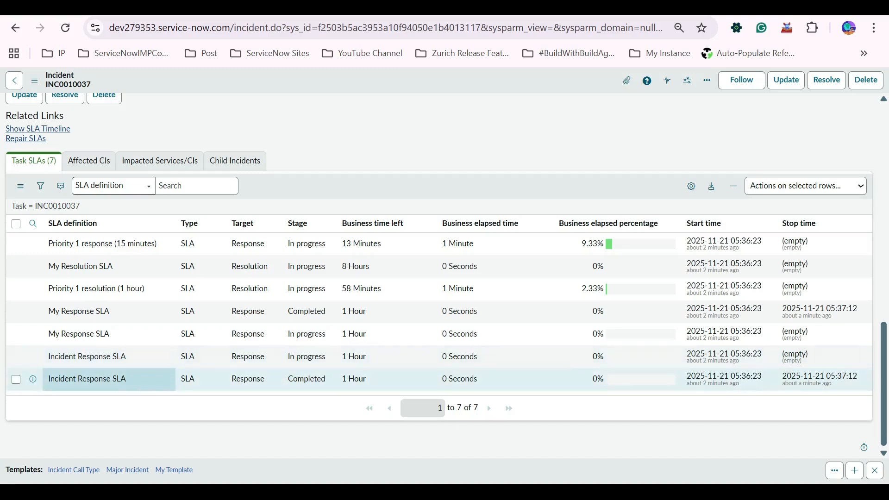
{"action": "double_click", "coordinate": [87, 379]}
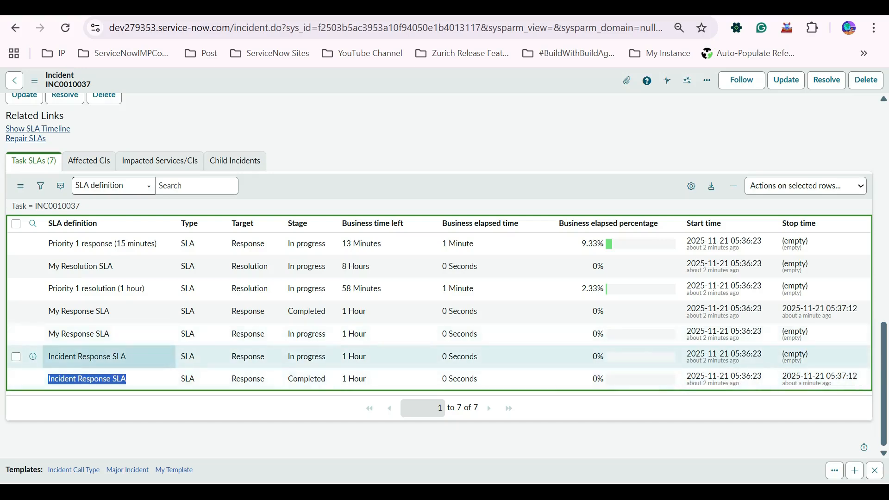
{"action": "left_click_drag", "start_coordinate": [126, 357], "coordinate": [48, 356]}
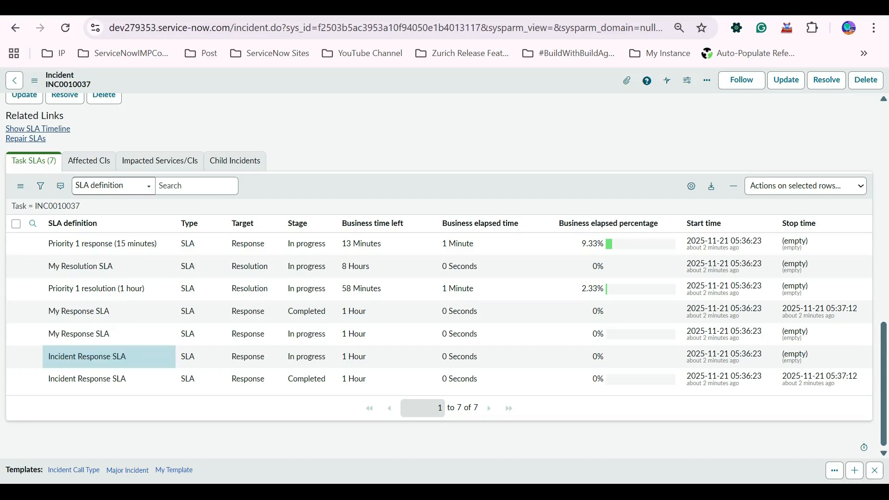
{"action": "right_click", "coordinate": [386, 191]}
{"action": "left_click", "coordinate": [417, 207]}
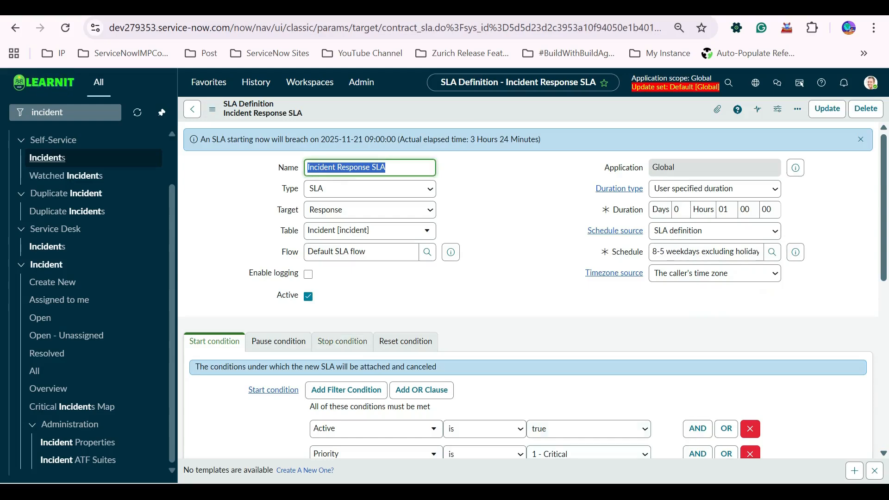
Look over the Incident Response SLA definition's start conditions, retroactive start and cancel settings.
{"action": "scroll", "coordinate": [527, 287], "scroll_direction": "down", "scroll_amount": 10}
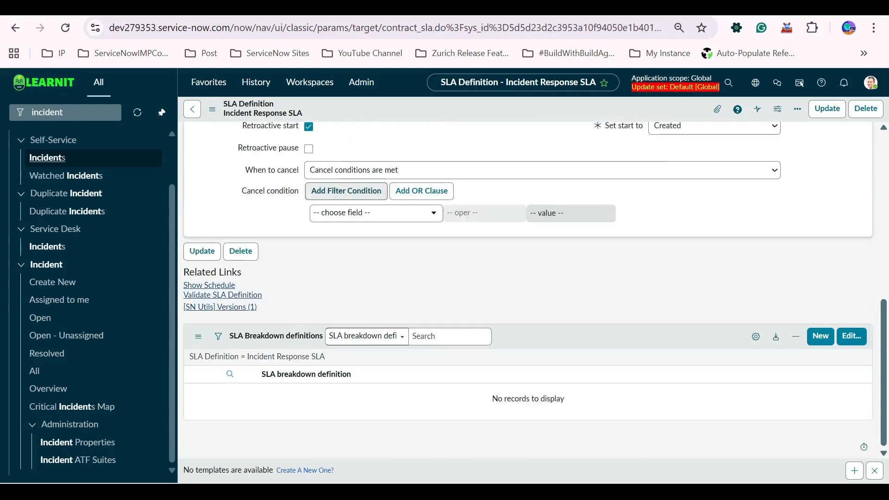
{"action": "scroll", "coordinate": [528, 287], "scroll_direction": "up", "scroll_amount": 5}
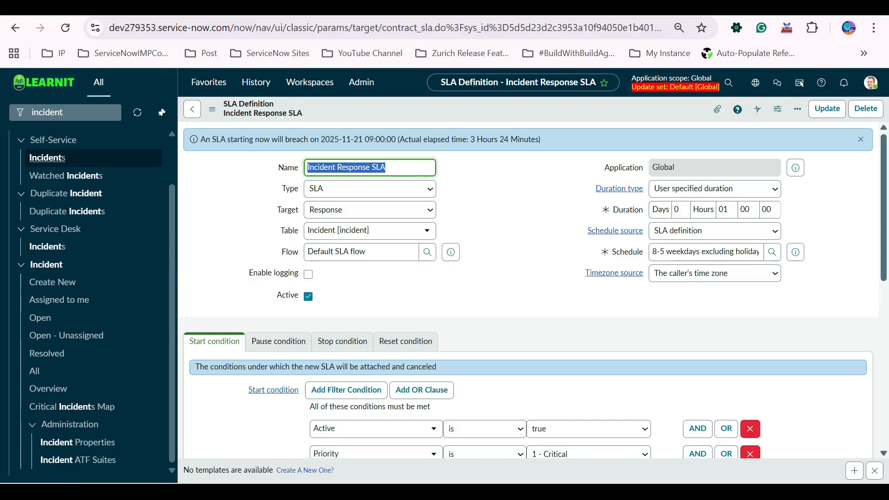
{"action": "scroll", "coordinate": [528, 301], "scroll_direction": "down", "scroll_amount": 10}
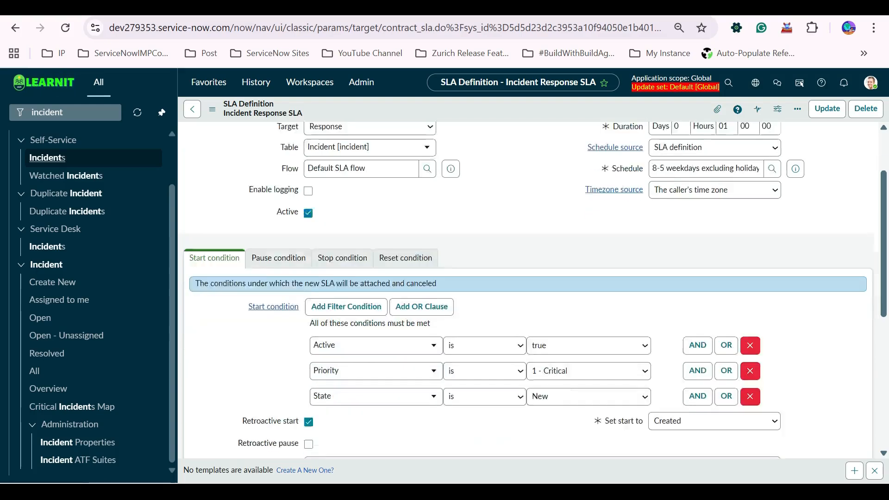
{"action": "scroll", "coordinate": [528, 301], "scroll_direction": "up", "scroll_amount": 10}
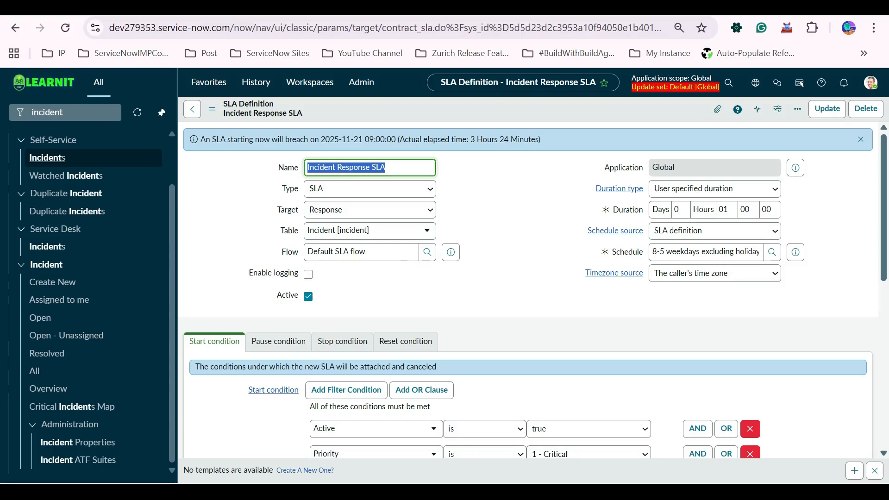
{"action": "scroll", "coordinate": [527, 289], "scroll_direction": "down", "scroll_amount": 8}
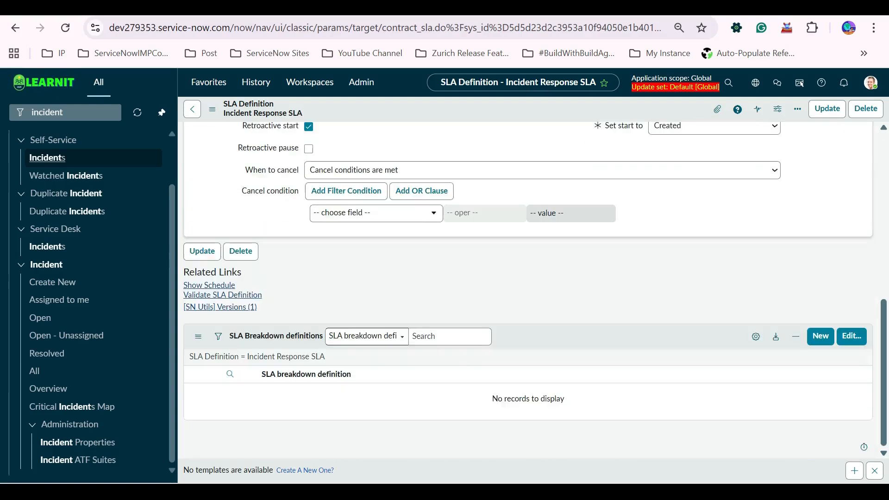
{"action": "scroll", "coordinate": [527, 289], "scroll_direction": "up", "scroll_amount": 6}
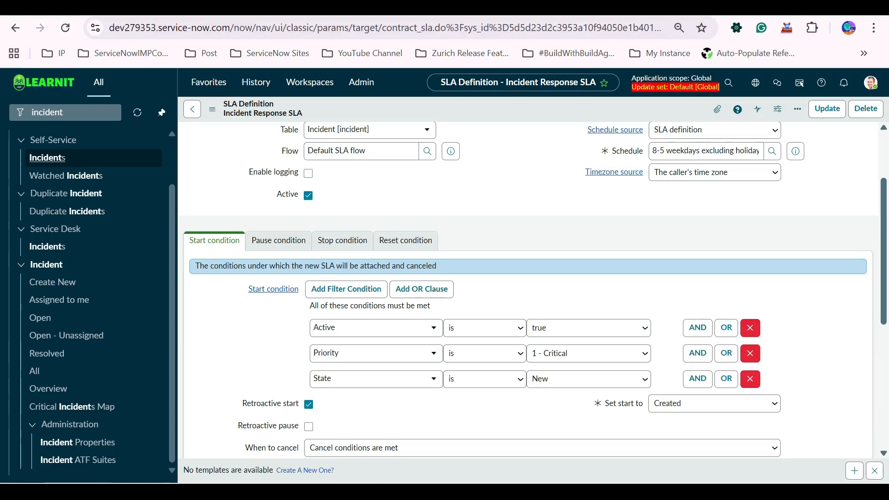
{"action": "scroll", "coordinate": [528, 289], "scroll_direction": "up", "scroll_amount": 2}
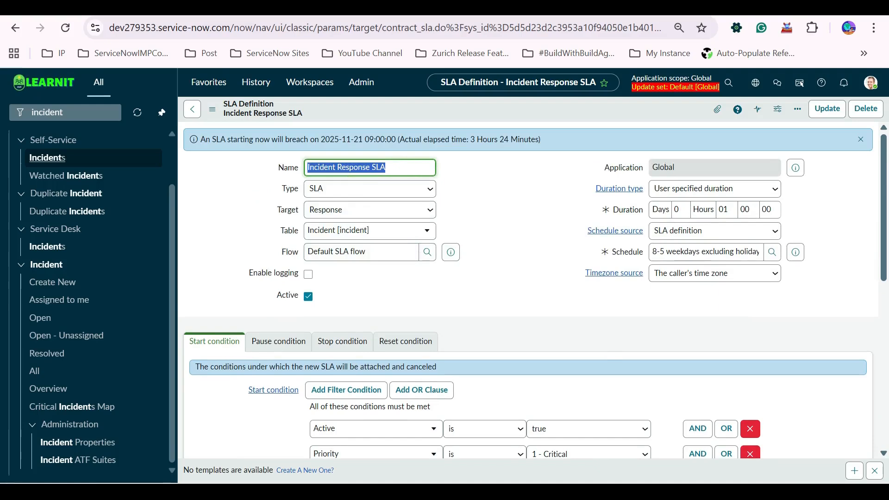
{"action": "scroll", "coordinate": [528, 290], "scroll_direction": "down", "scroll_amount": 10}
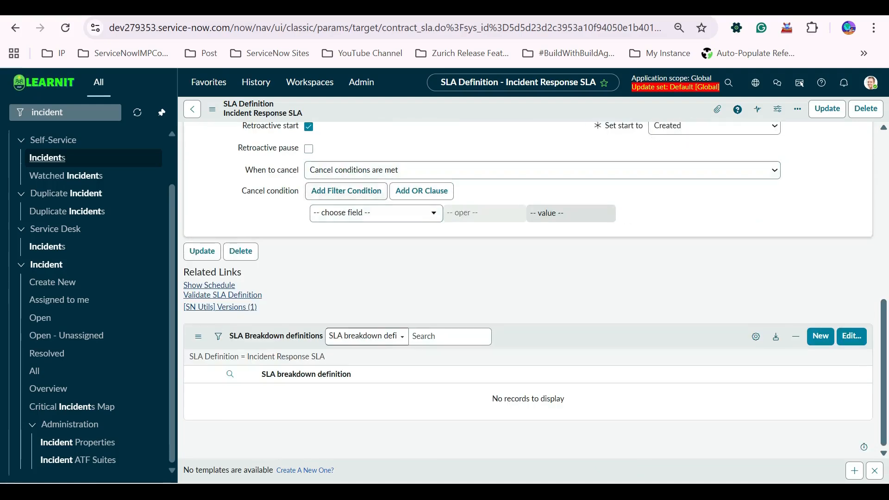
{"action": "scroll", "coordinate": [528, 289], "scroll_direction": "up", "scroll_amount": 3}
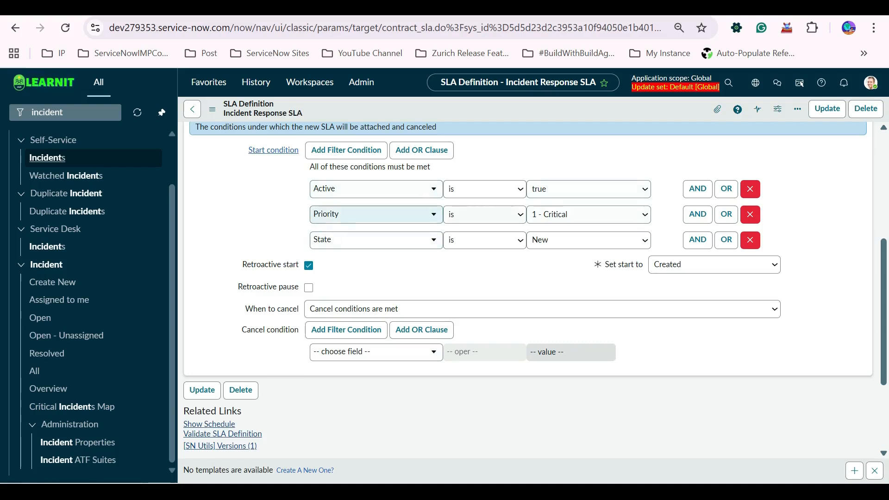
Scroll through the Incident Response SLA definition's target, duration, schedule and start condition fields.
{"action": "scroll", "coordinate": [527, 289], "scroll_direction": "up", "scroll_amount": 5}
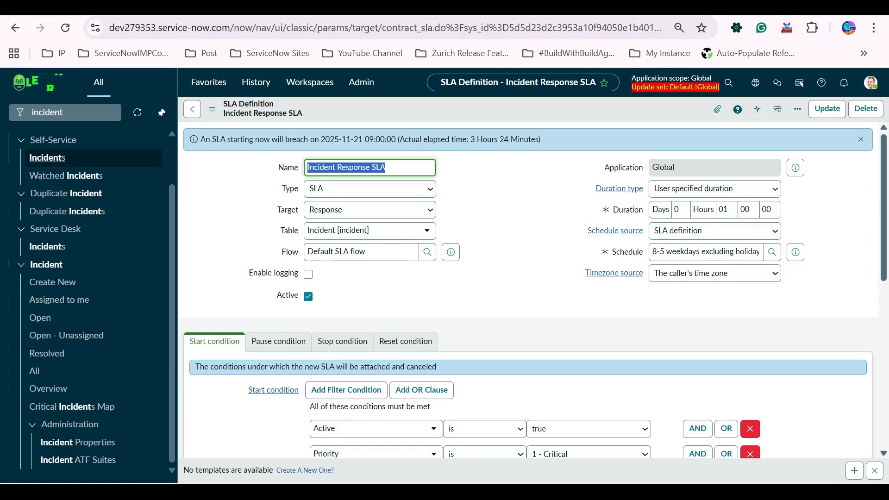
{"action": "scroll", "coordinate": [528, 287], "scroll_direction": "down", "scroll_amount": 15}
{"action": "scroll", "coordinate": [421, 287], "scroll_direction": "up", "scroll_amount": 8}
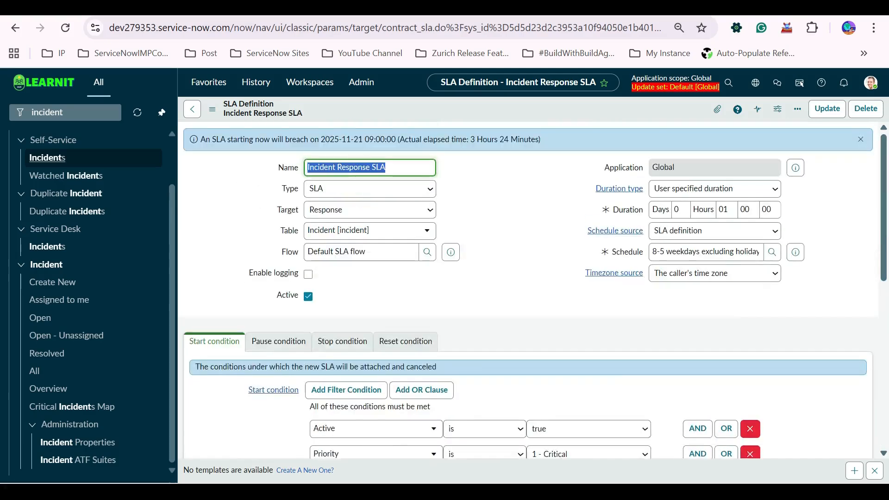
{"action": "scroll", "coordinate": [421, 287], "scroll_direction": "down", "scroll_amount": 6}
{"action": "scroll", "coordinate": [528, 291], "scroll_direction": "down", "scroll_amount": 8}
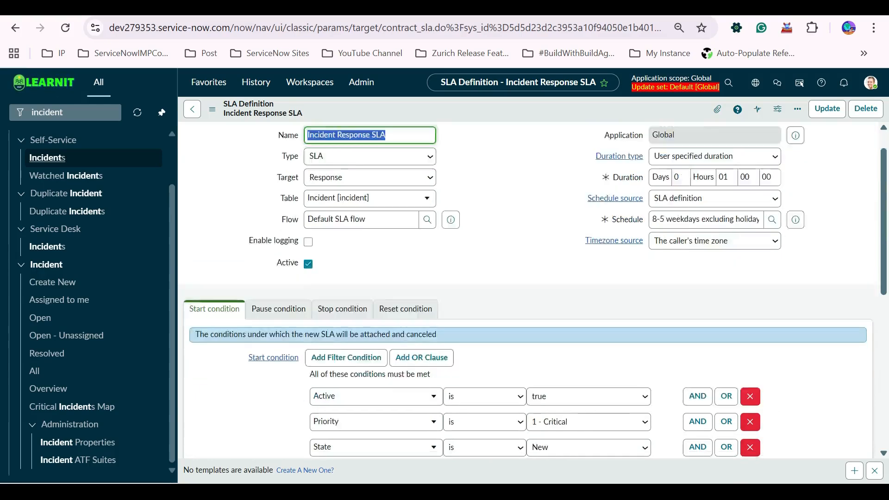
{"action": "scroll", "coordinate": [527, 291], "scroll_direction": "up", "scroll_amount": 8}
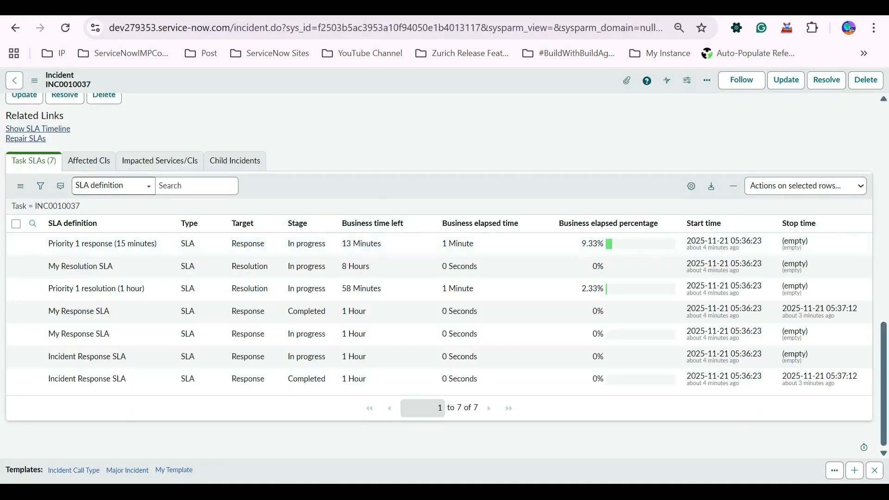
Reload the incident record and recheck the progress of its Task SLAs.
{"action": "right_click", "coordinate": [353, 189]}
{"action": "left_click", "coordinate": [385, 209]}
{"action": "right_click", "coordinate": [385, 189]}
{"action": "left_click", "coordinate": [416, 208]}
{"action": "left_click", "coordinate": [66, 28]}
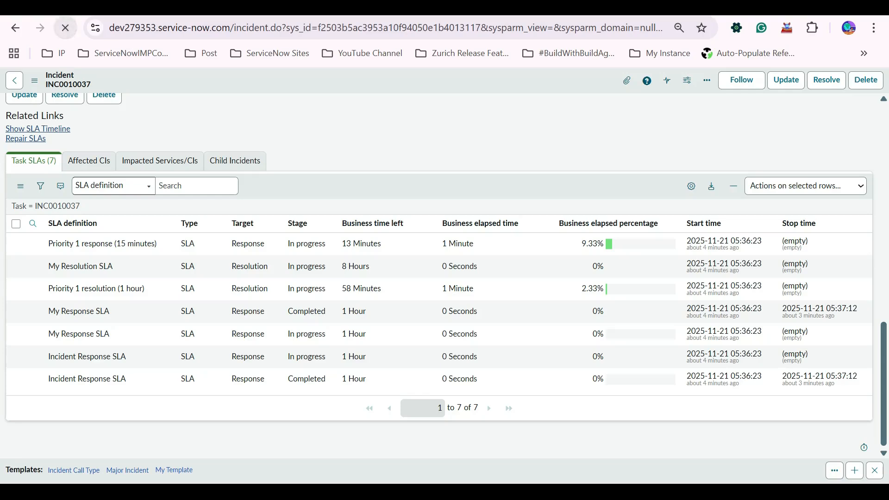
{"action": "scroll", "coordinate": [444, 287], "scroll_direction": "down", "scroll_amount": 4}
{"action": "scroll", "coordinate": [444, 287], "scroll_direction": "down", "scroll_amount": 7}
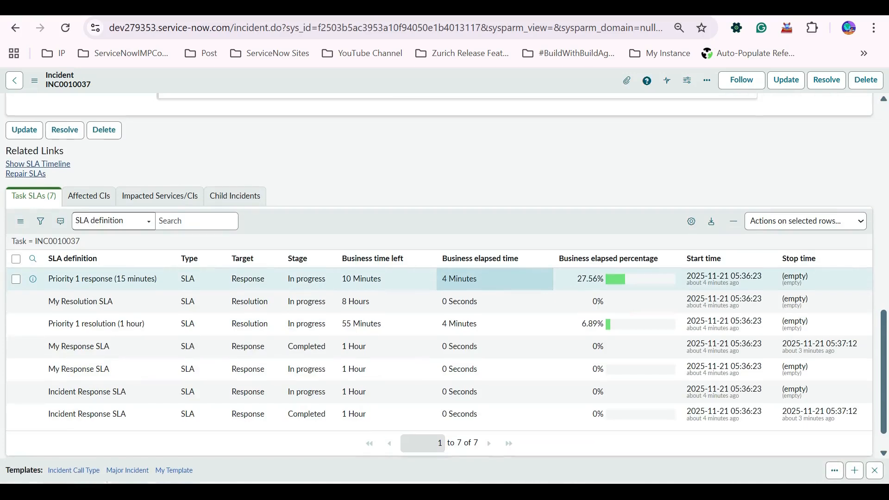
{"action": "scroll", "coordinate": [495, 280], "scroll_direction": "down", "scroll_amount": 1}
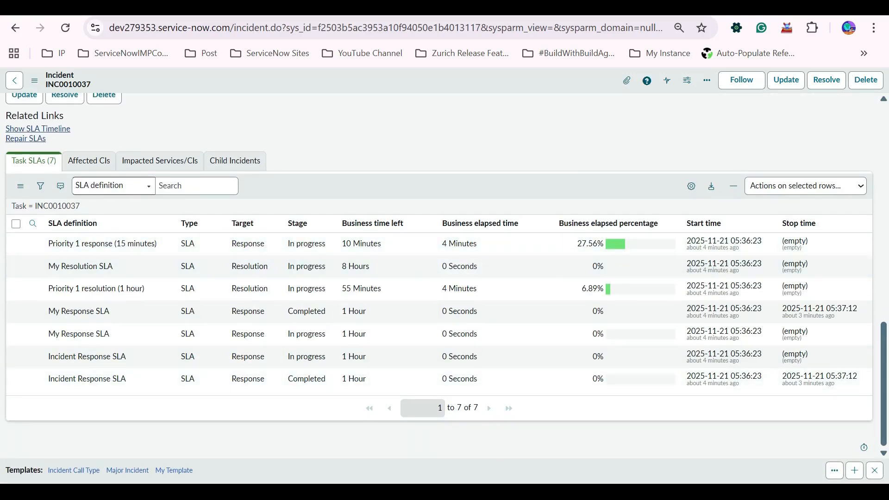
Switch back to the SLA definition and change its target to Resolution.
{"action": "left_click", "coordinate": [222, 7]}
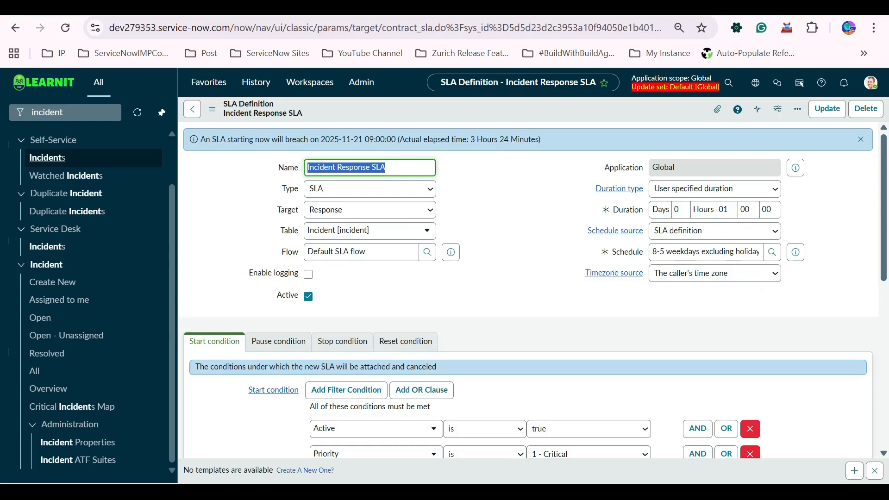
{"action": "left_click", "coordinate": [370, 189]}
{"action": "left_click", "coordinate": [370, 222]}
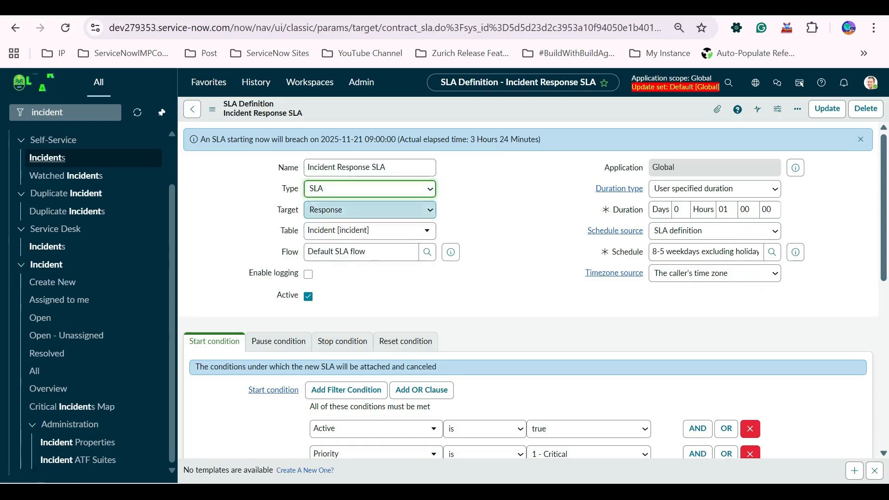
{"action": "left_click", "coordinate": [370, 210]}
{"action": "left_click", "coordinate": [370, 261]}
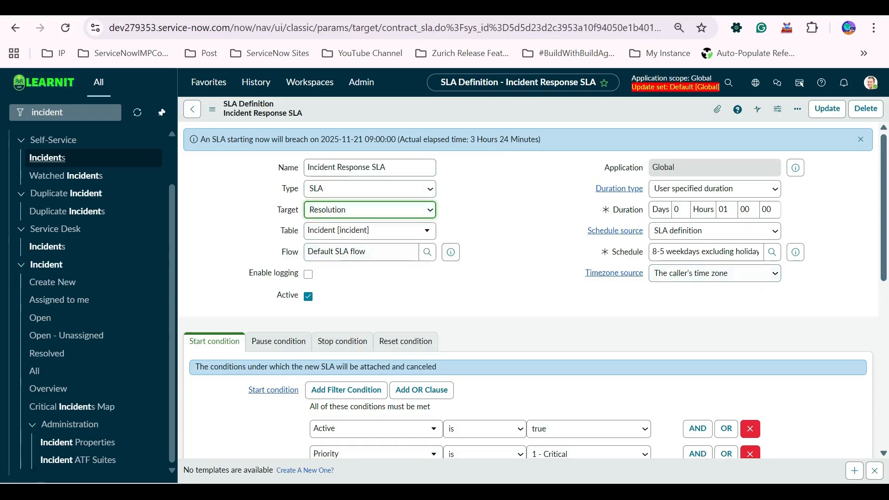
Browse the Start, Pause and Stop condition tabs of the SLA definition.
{"action": "scroll", "coordinate": [463, 296], "scroll_direction": "down", "scroll_amount": 8}
{"action": "scroll", "coordinate": [463, 296], "scroll_direction": "up", "scroll_amount": 8}
{"action": "scroll", "coordinate": [528, 296], "scroll_direction": "down", "scroll_amount": 3}
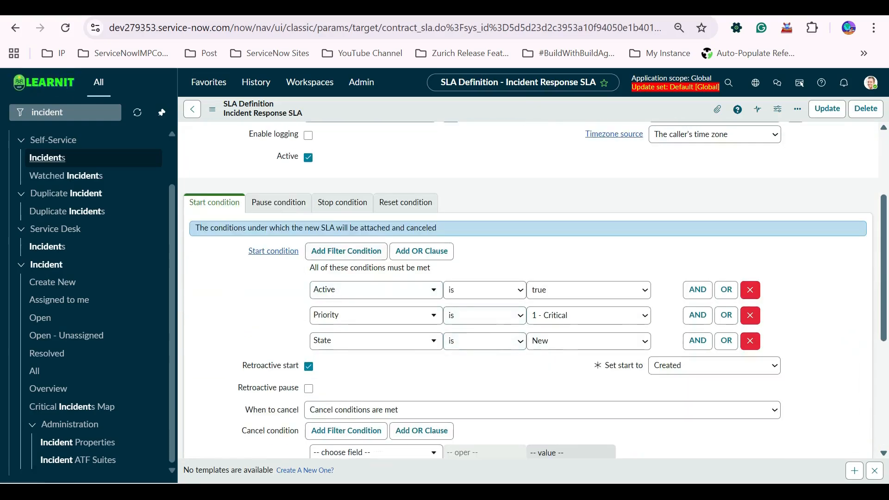
{"action": "scroll", "coordinate": [527, 296], "scroll_direction": "up", "scroll_amount": 3}
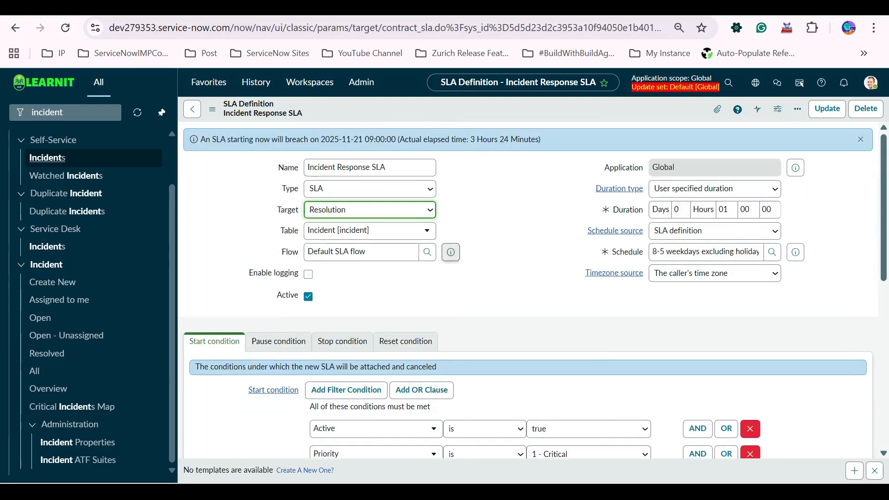
{"action": "left_click", "coordinate": [278, 341]}
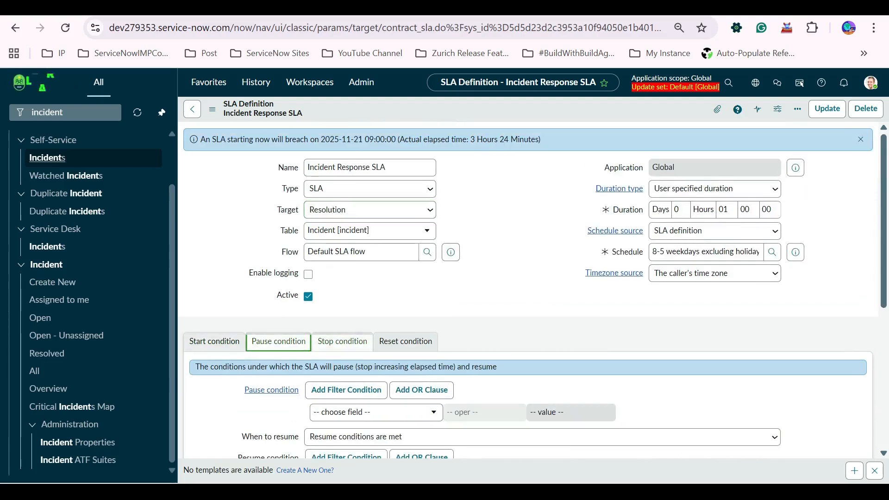
{"action": "left_click", "coordinate": [342, 341]}
{"action": "left_click", "coordinate": [278, 341]}
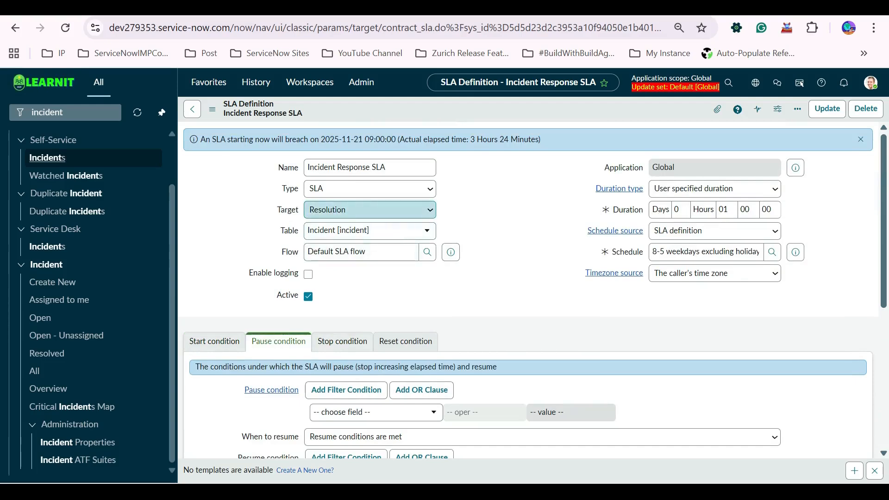
{"action": "left_click", "coordinate": [214, 342]}
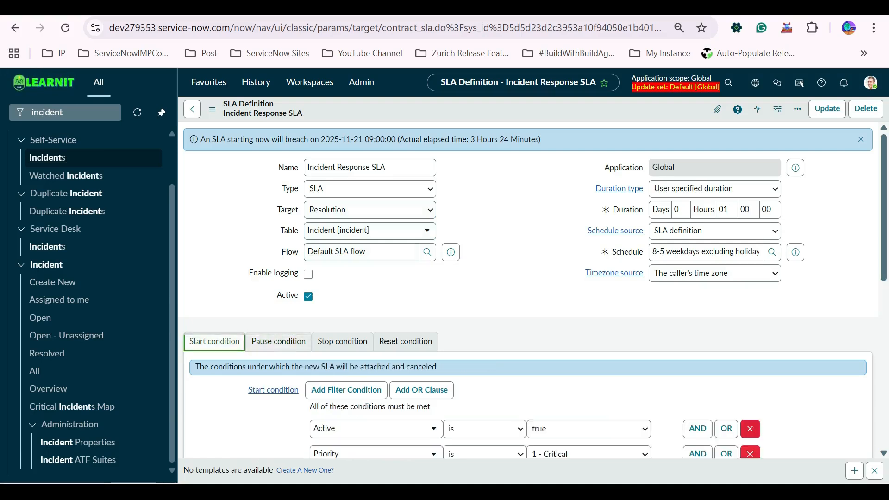
Add a pause condition of State is On Hold.
{"action": "scroll", "coordinate": [533, 289], "scroll_direction": "down", "scroll_amount": 3}
{"action": "left_click", "coordinate": [278, 203]}
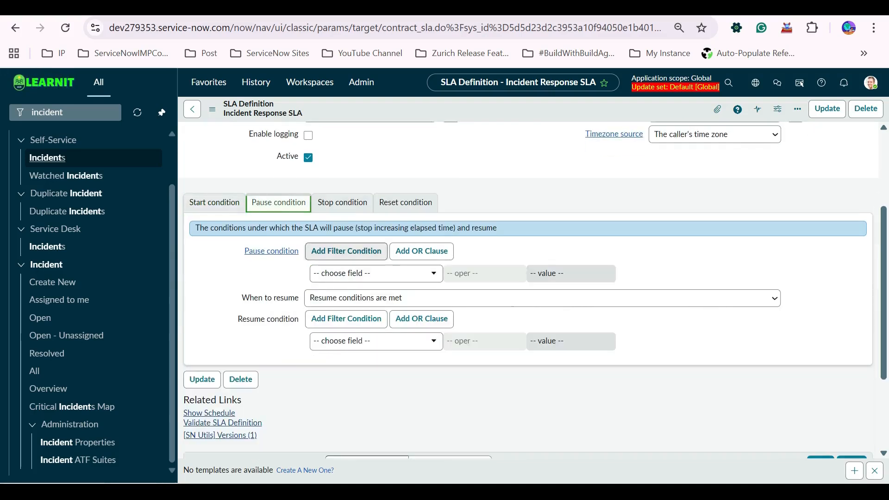
{"action": "left_click", "coordinate": [377, 273]}
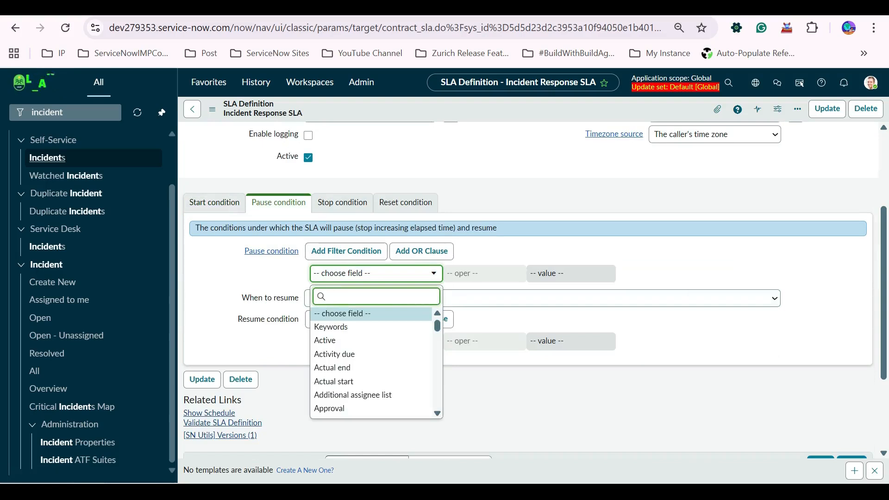
{"action": "type", "text": "state"}
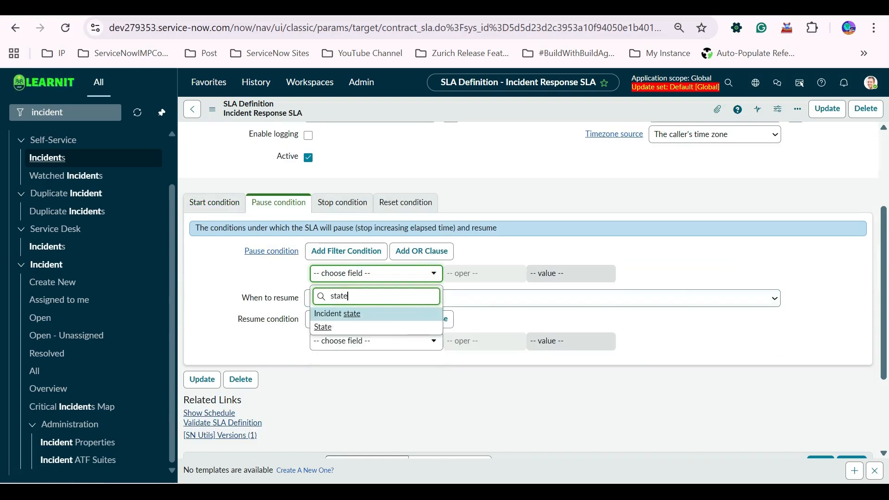
{"action": "left_click", "coordinate": [323, 326]}
{"action": "left_click", "coordinate": [587, 273]}
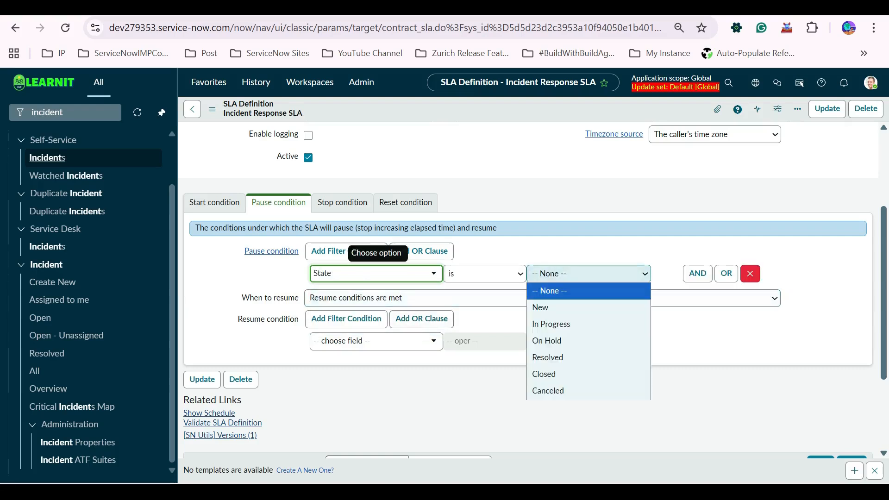
{"action": "left_click", "coordinate": [565, 341]}
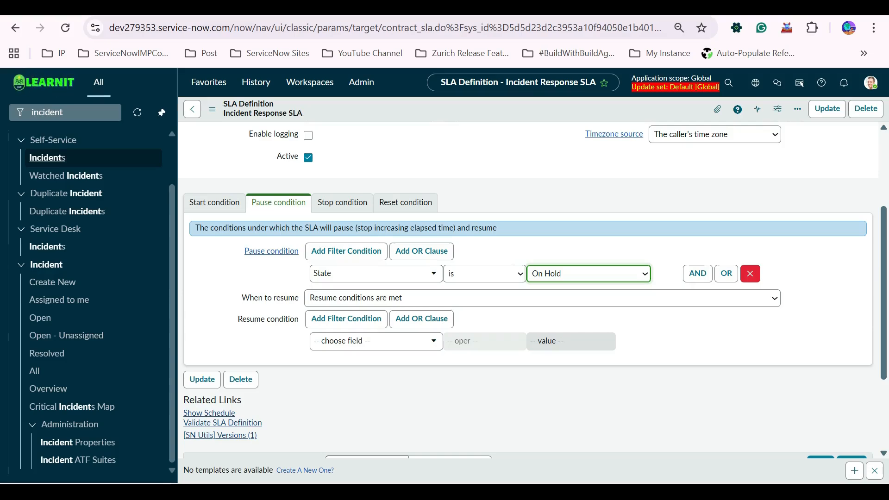
Replace the start conditions with a single condition of State is In Progress.
{"action": "left_click", "coordinate": [214, 203]}
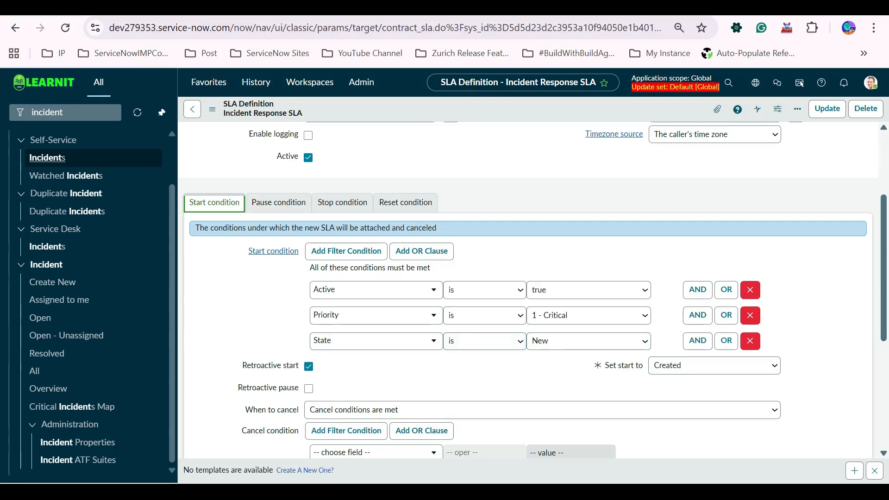
{"action": "left_click", "coordinate": [588, 341]}
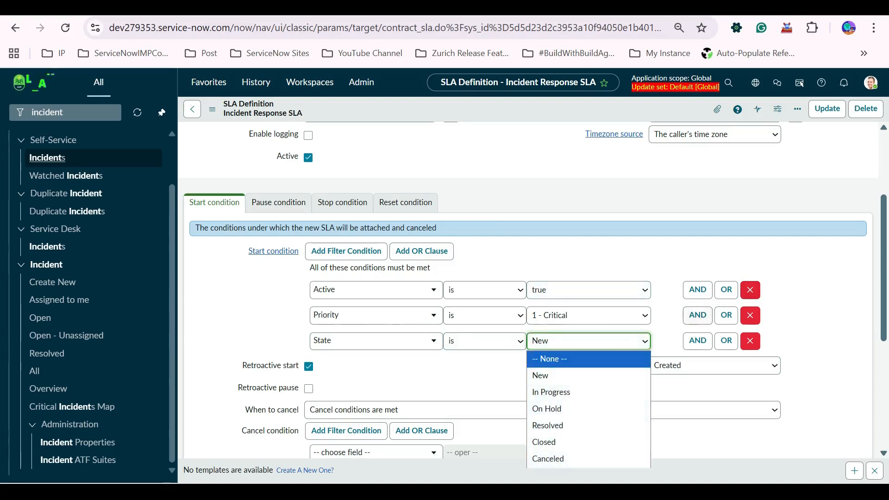
{"action": "left_click", "coordinate": [750, 341]}
{"action": "left_click", "coordinate": [750, 316]}
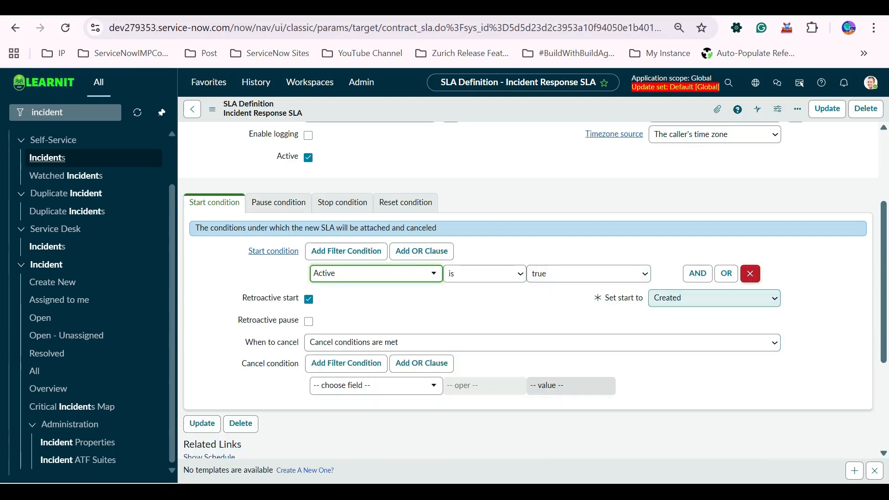
{"action": "left_click", "coordinate": [376, 273]}
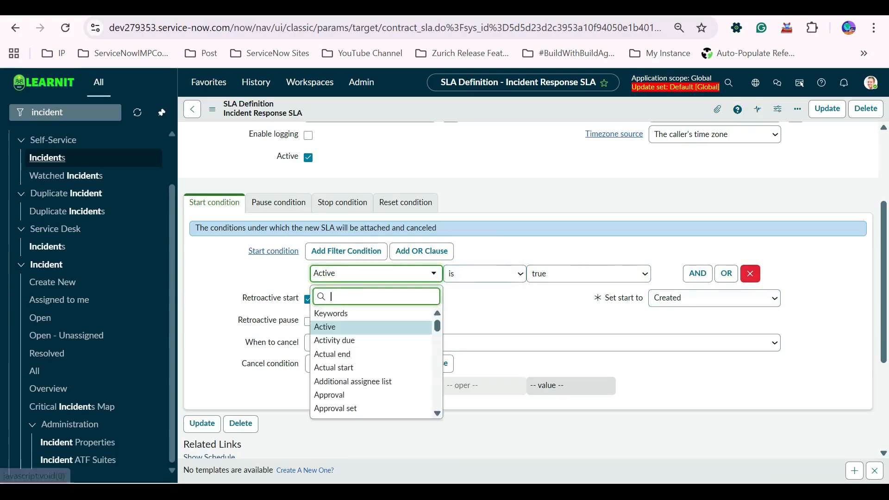
{"action": "type", "text": "state"}
{"action": "key", "text": "Down"}
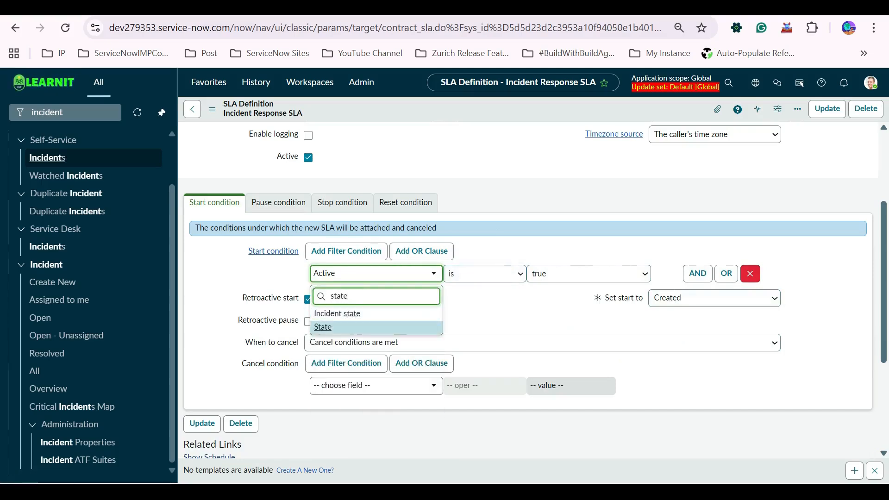
{"action": "key", "text": "Return"}
{"action": "left_click", "coordinate": [588, 273]}
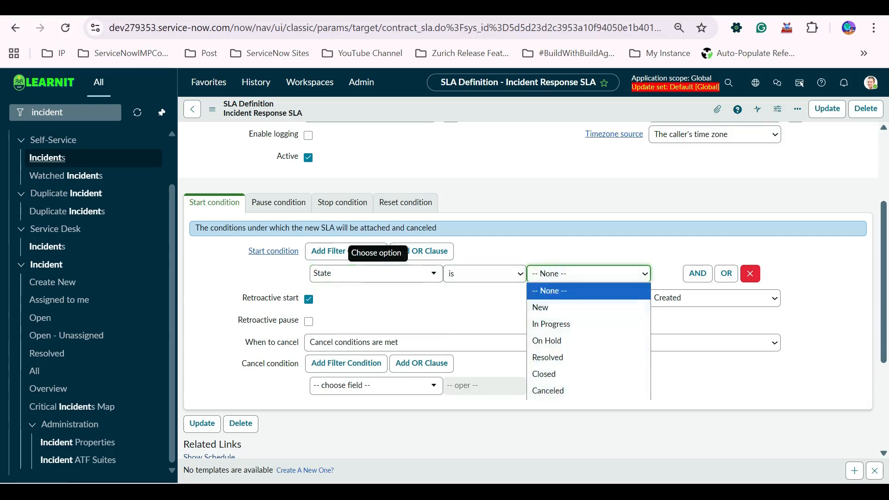
{"action": "key", "text": "Return"}
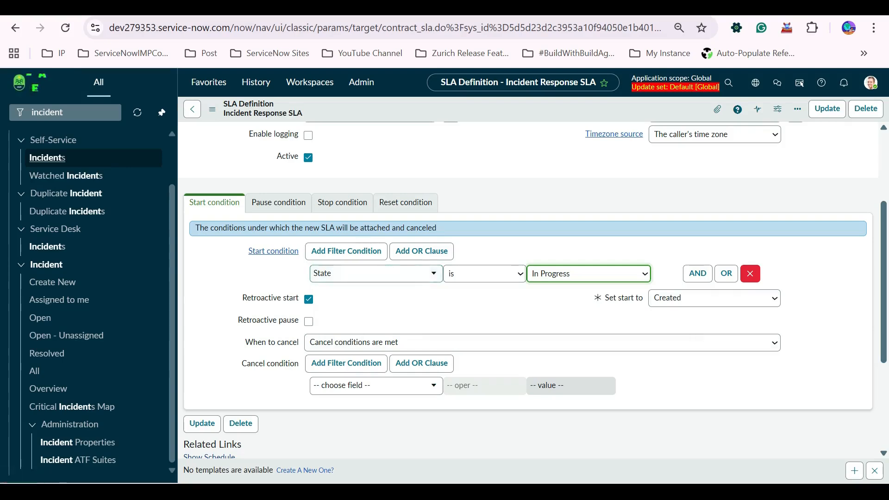
Leave the SLA definition form without saving the changes.
{"action": "scroll", "coordinate": [528, 277], "scroll_direction": "up", "scroll_amount": 3}
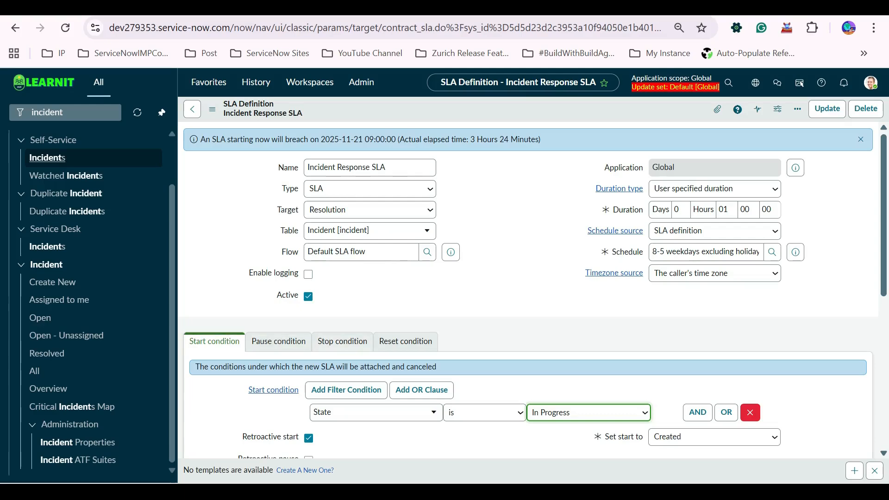
{"action": "scroll", "coordinate": [528, 278], "scroll_direction": "down", "scroll_amount": 6}
{"action": "scroll", "coordinate": [528, 277], "scroll_direction": "up", "scroll_amount": 6}
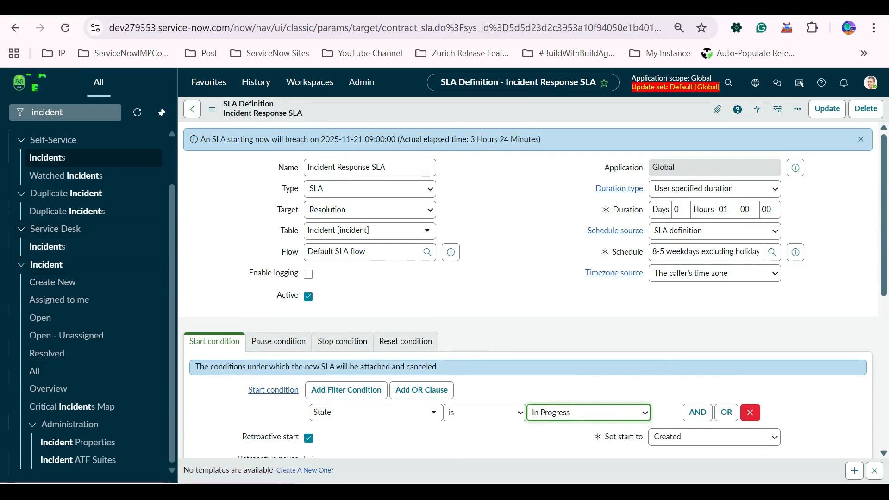
{"action": "left_click", "coordinate": [192, 109]}
{"action": "left_click", "coordinate": [525, 322]}
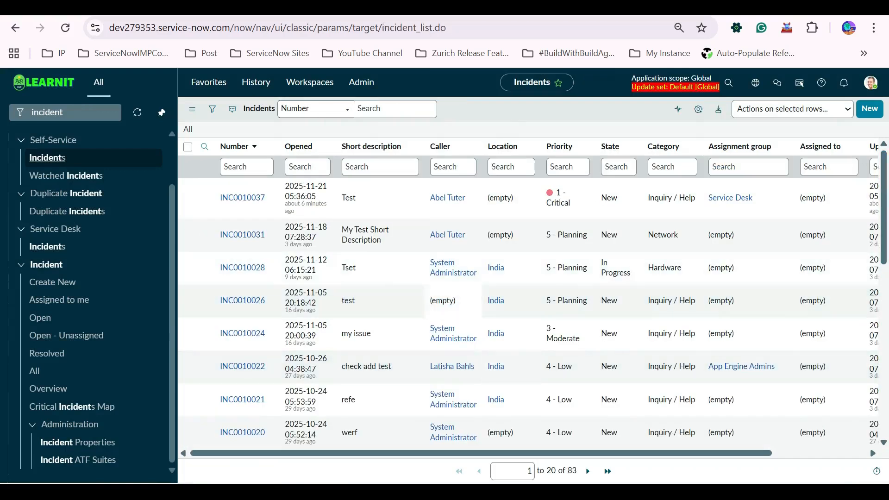
Open the SLA Definitions list and scroll through the available definitions.
{"action": "left_click", "coordinate": [64, 112]}
{"action": "type", "text": "skl"}
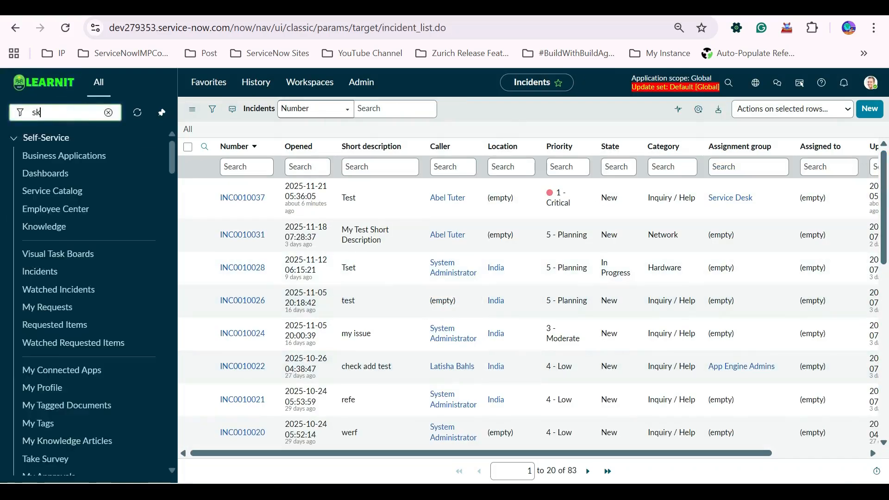
{"action": "key", "text": "BackSpace"}
{"action": "type", "text": "la def"}
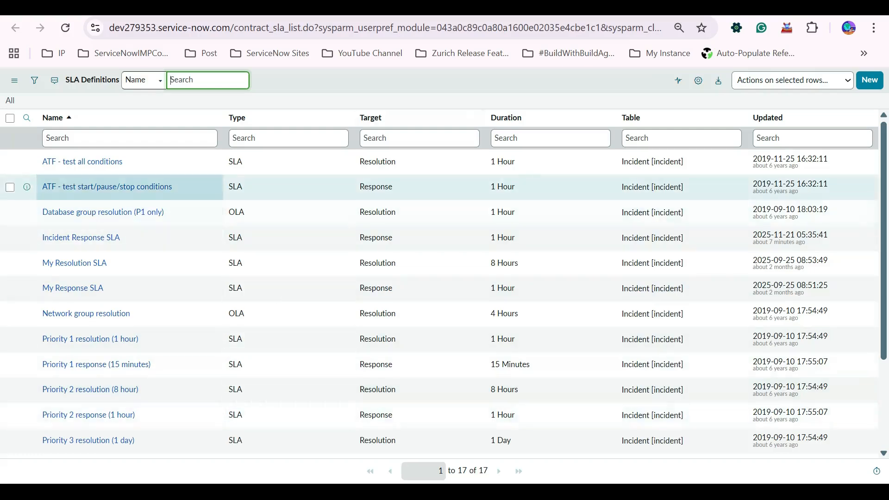
{"action": "scroll", "coordinate": [648, 212], "scroll_direction": "down", "scroll_amount": 3}
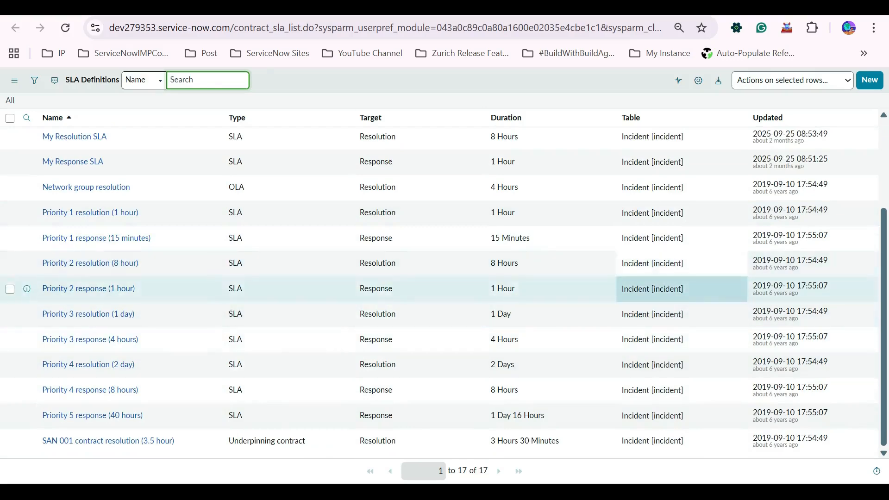
{"action": "scroll", "coordinate": [509, 288], "scroll_direction": "up", "scroll_amount": 5}
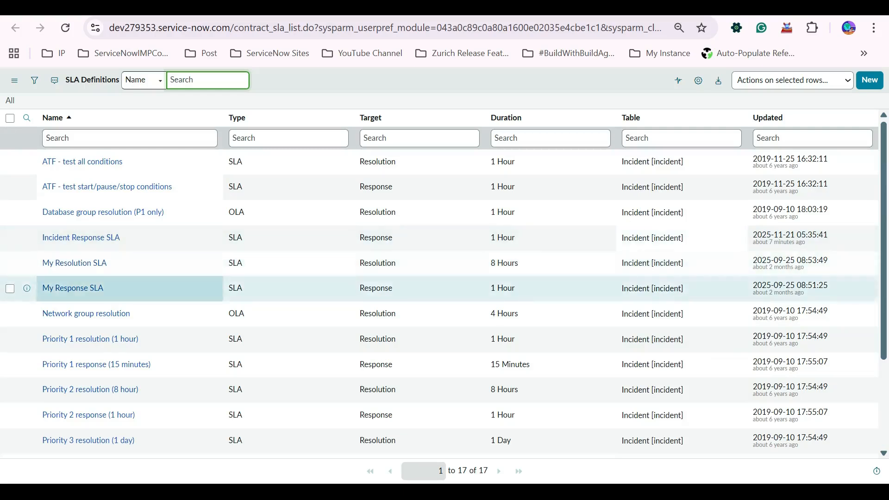
{"action": "scroll", "coordinate": [74, 287], "scroll_direction": "down", "scroll_amount": 3}
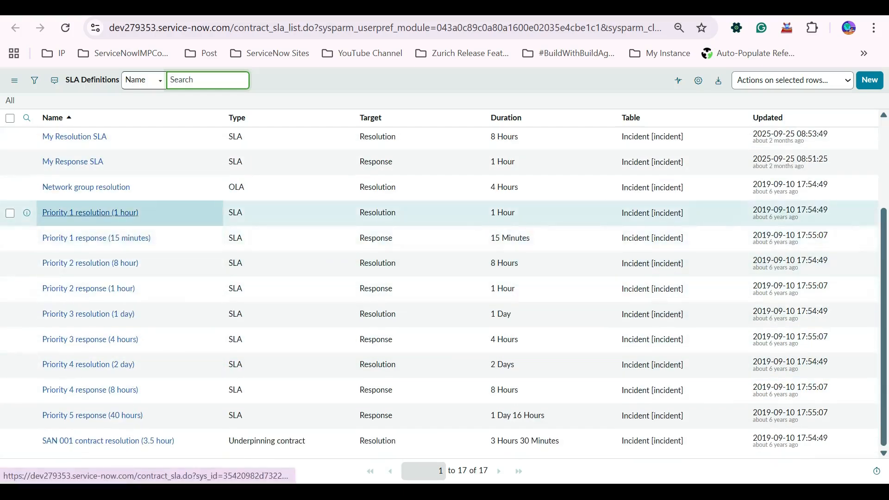
Open the Priority 1 response (15 minutes) SLA definition and review its start, pause and stop conditions.
{"action": "left_click", "coordinate": [96, 238]}
{"action": "left_click", "coordinate": [90, 213]}
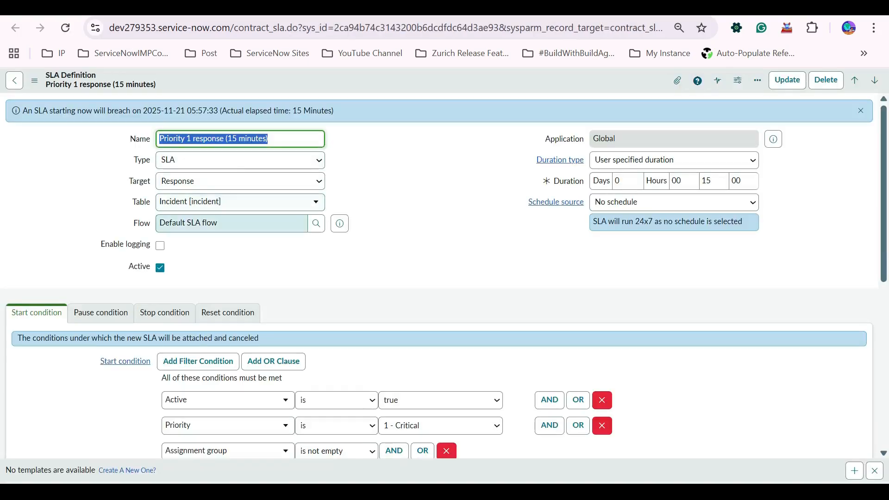
{"action": "scroll", "coordinate": [445, 277], "scroll_direction": "down", "scroll_amount": 3}
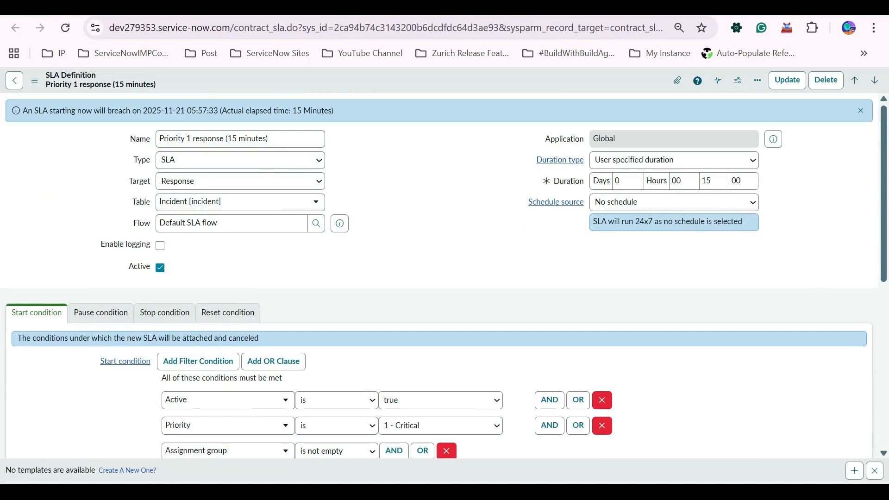
{"action": "scroll", "coordinate": [444, 278], "scroll_direction": "down", "scroll_amount": 3}
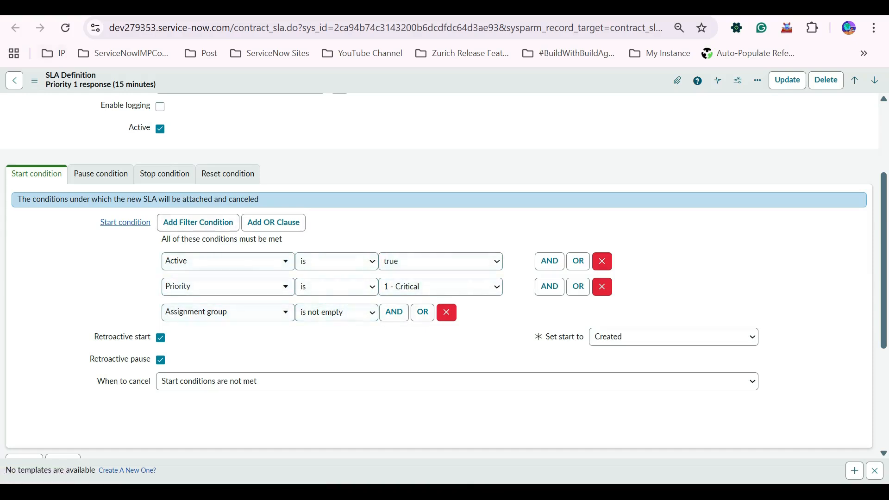
{"action": "left_click", "coordinate": [100, 174]}
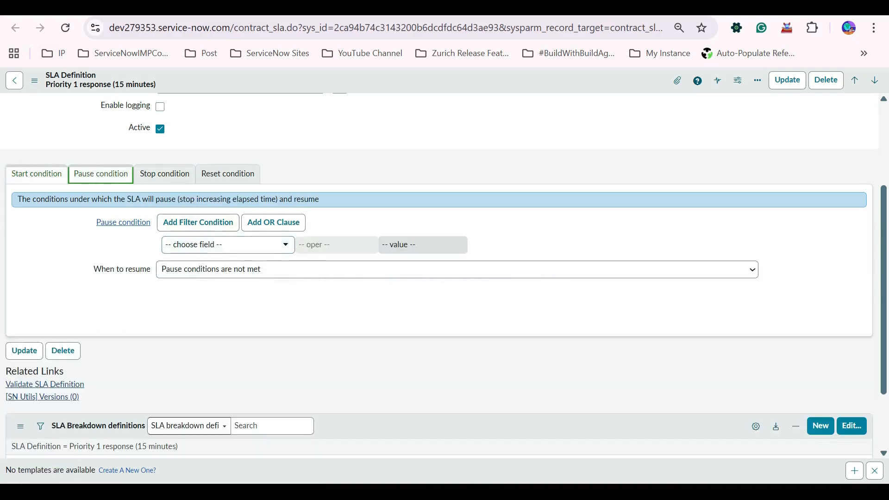
{"action": "left_click", "coordinate": [165, 173]}
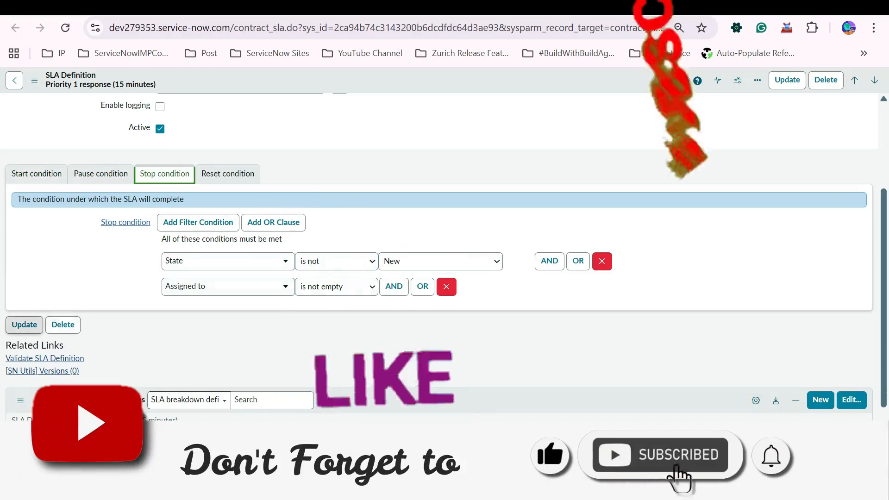
{"action": "scroll", "coordinate": [444, 250], "scroll_direction": "up", "scroll_amount": 3}
{"action": "left_click", "coordinate": [36, 312]}
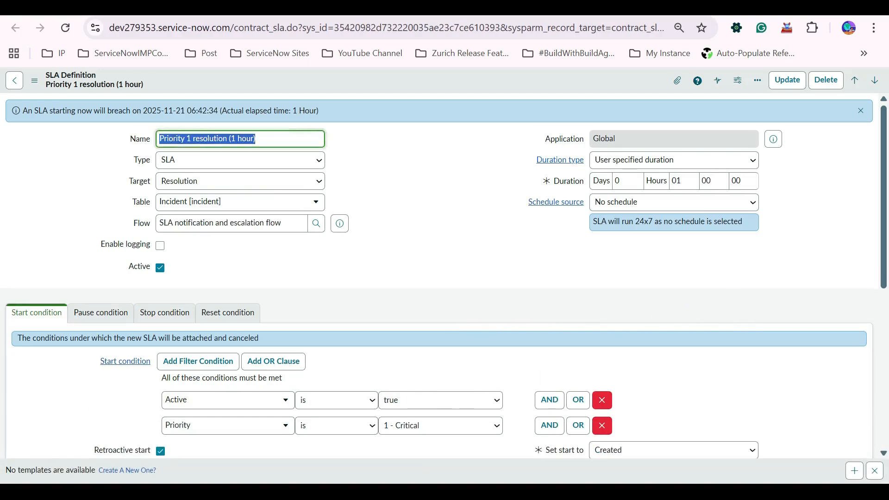
Review the start, pause and stop conditions of the Priority 1 resolution (1 hour) SLA definition.
{"action": "scroll", "coordinate": [444, 278], "scroll_direction": "down", "scroll_amount": 6}
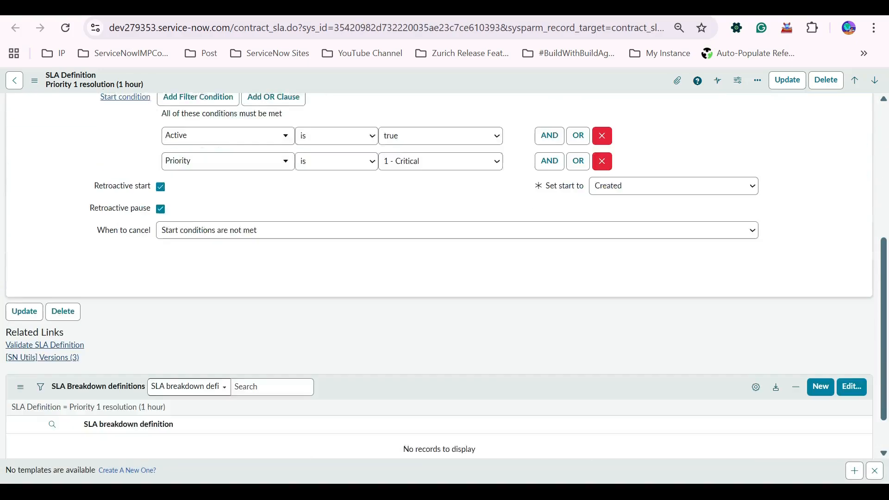
{"action": "scroll", "coordinate": [445, 278], "scroll_direction": "up", "scroll_amount": 3}
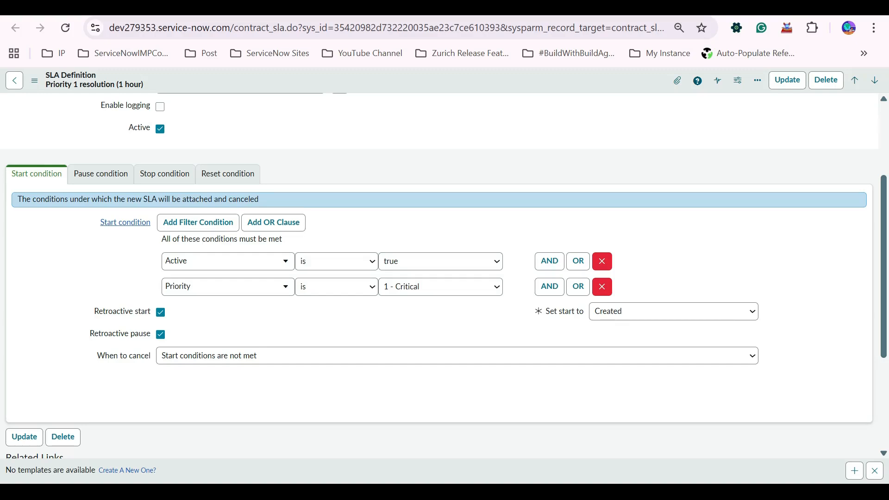
{"action": "left_click", "coordinate": [100, 174]}
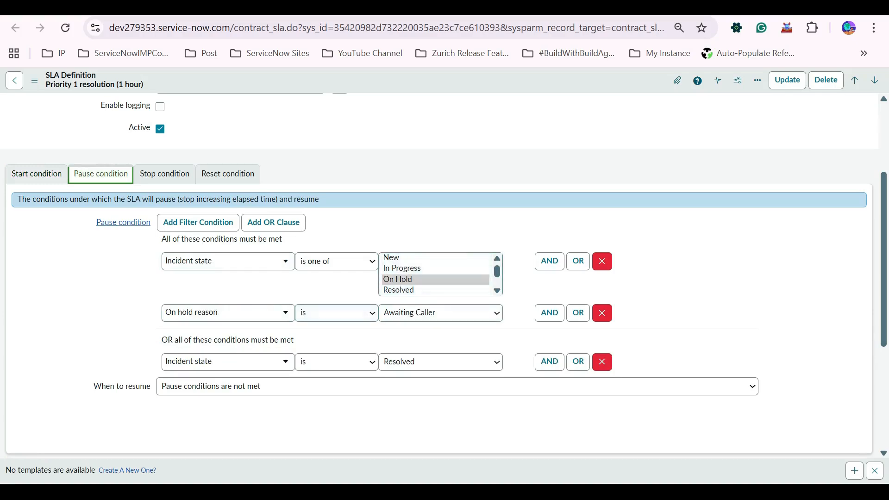
{"action": "left_click", "coordinate": [165, 174]}
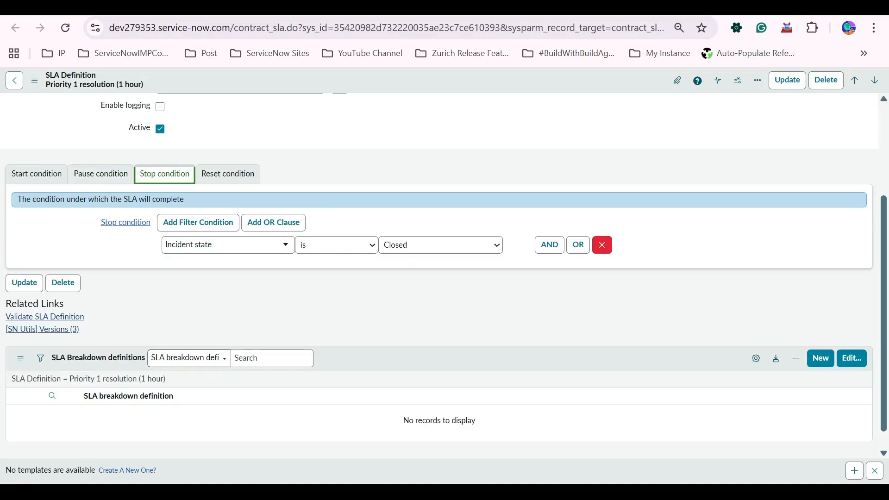
{"action": "left_click", "coordinate": [37, 174]}
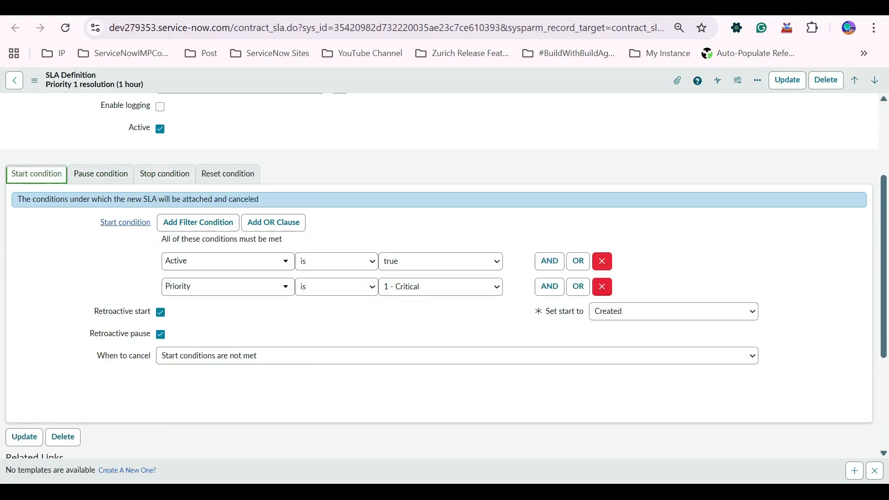
{"action": "scroll", "coordinate": [440, 278], "scroll_direction": "up", "scroll_amount": 3}
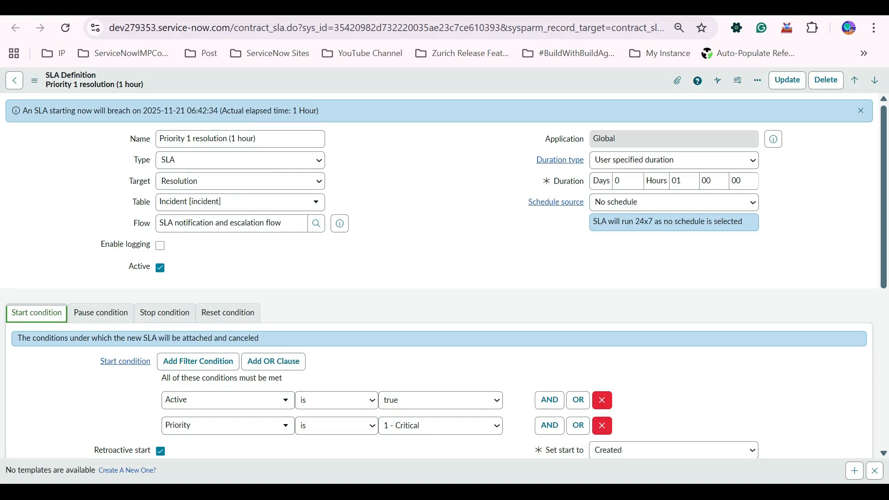
Scroll through the Priority 1 response (15 minutes) definition again to compare its start conditions.
{"action": "scroll", "coordinate": [227, 286], "scroll_direction": "down", "scroll_amount": 3}
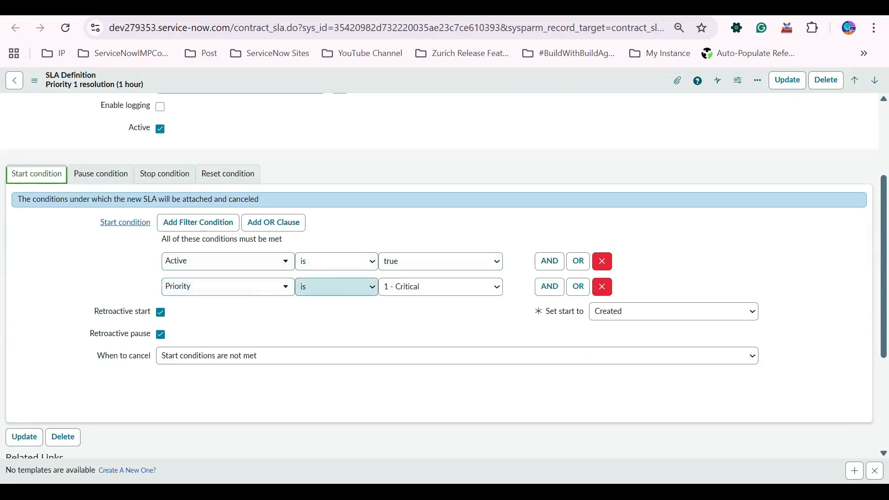
{"action": "scroll", "coordinate": [439, 277], "scroll_direction": "up", "scroll_amount": 3}
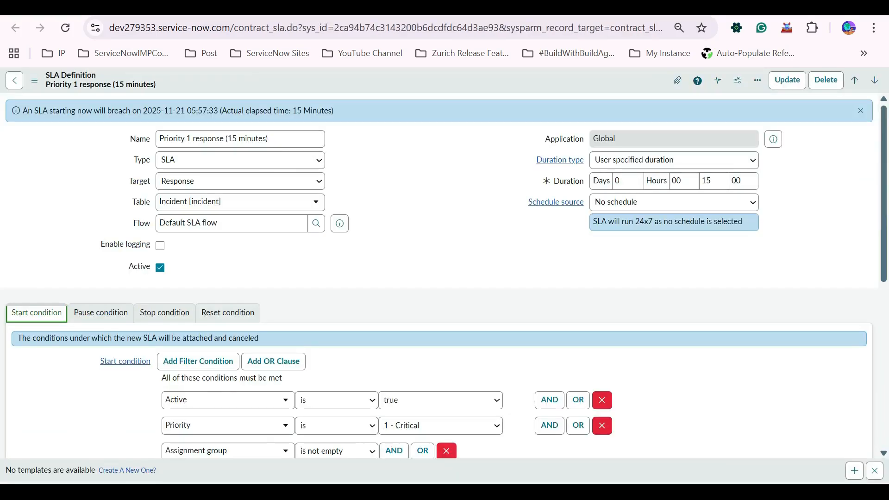
{"action": "scroll", "coordinate": [439, 276], "scroll_direction": "down", "scroll_amount": 3}
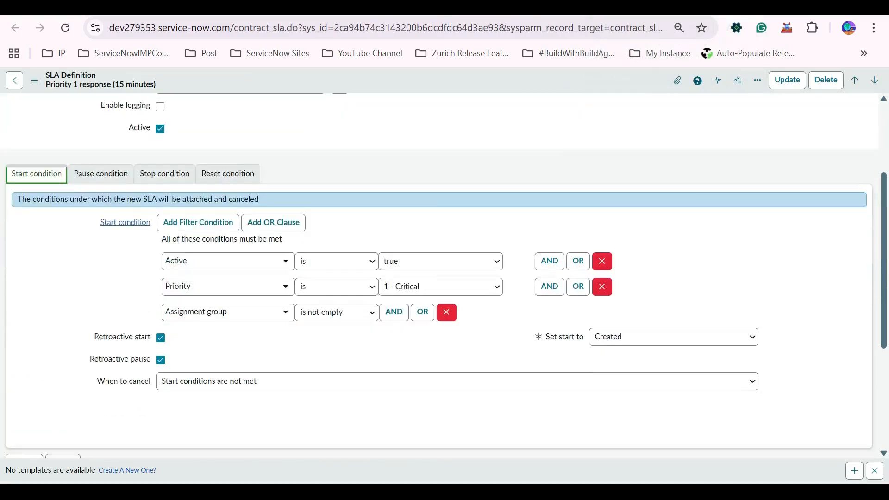
{"action": "scroll", "coordinate": [439, 276], "scroll_direction": "up", "scroll_amount": 3}
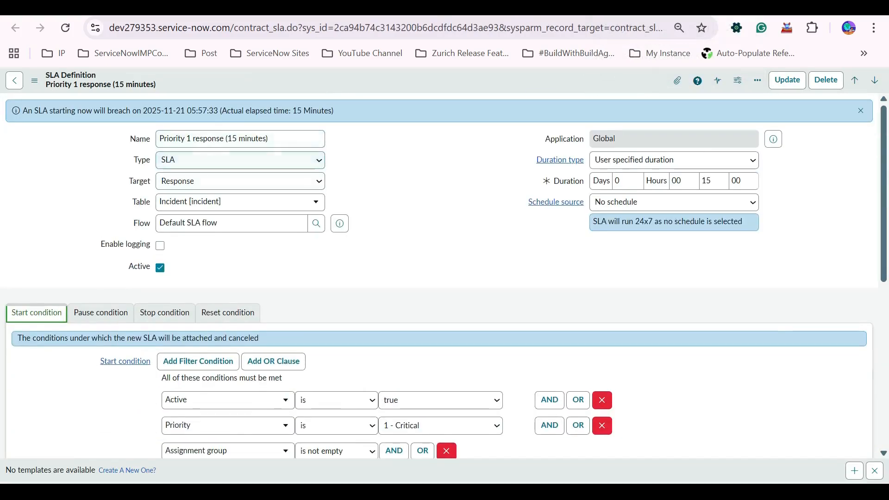